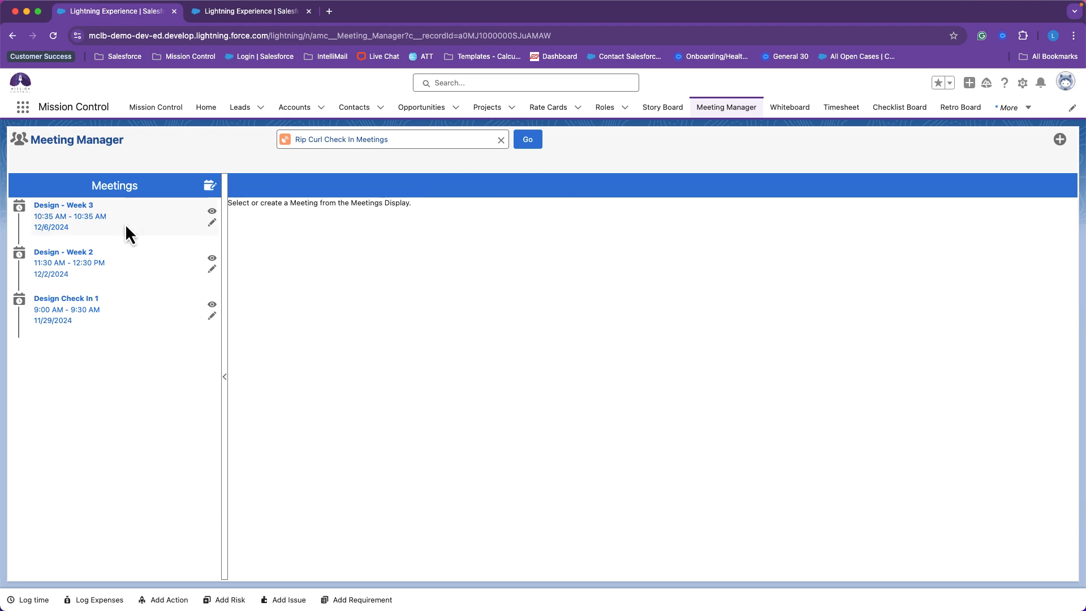
# Step: Open the Rip Curl: Website Build project's details and examine the Hide Meeting Notes Agenda Task Comments setting
pyautogui.click(217, 18)
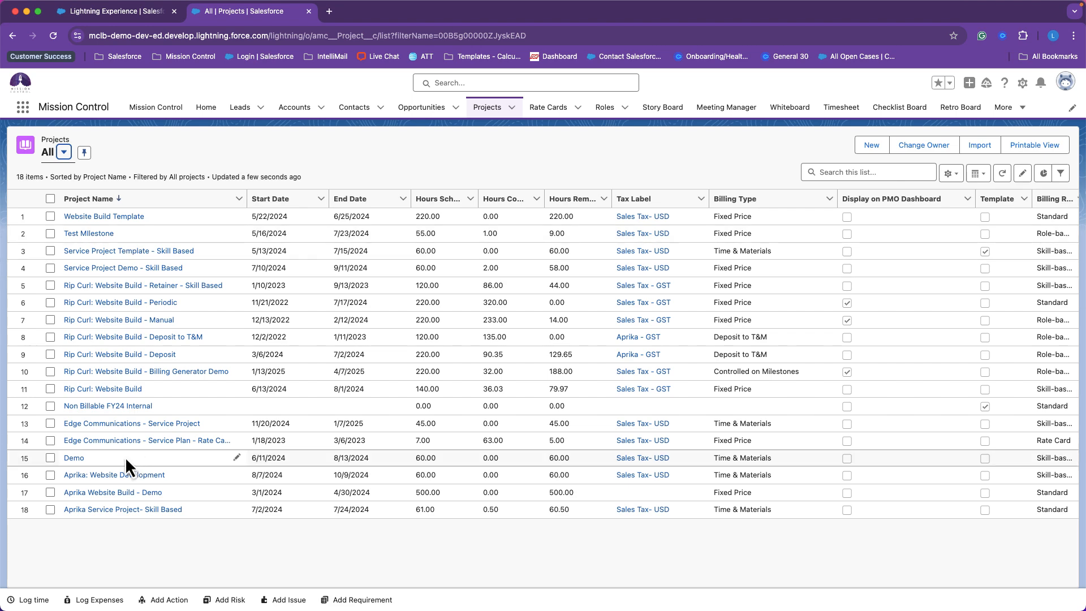
pyautogui.click(122, 390)
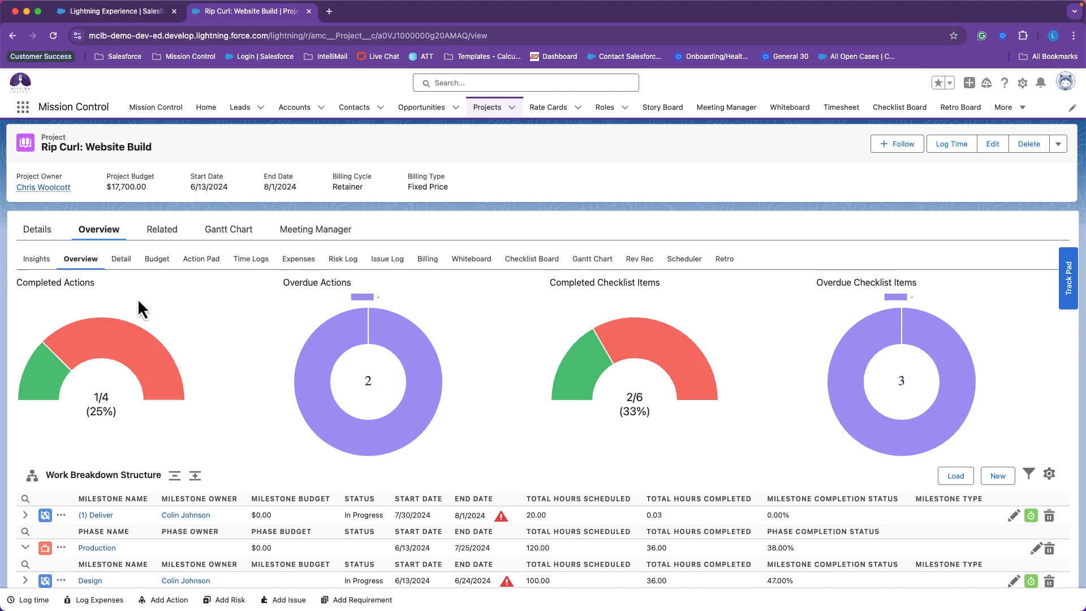
pyautogui.click(121, 270)
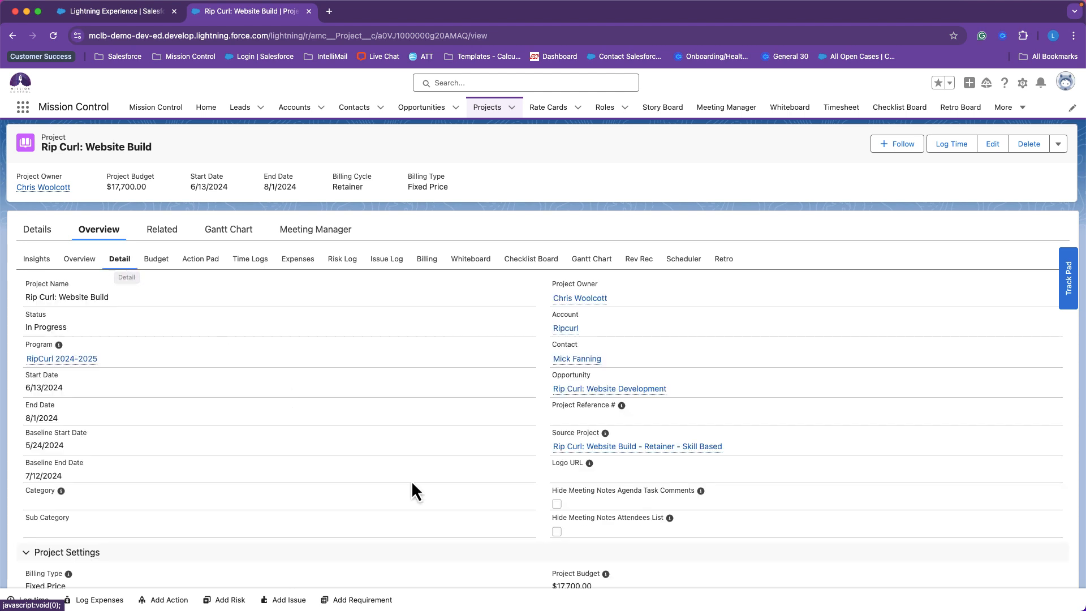
pyautogui.scroll(-2, 683, 453)
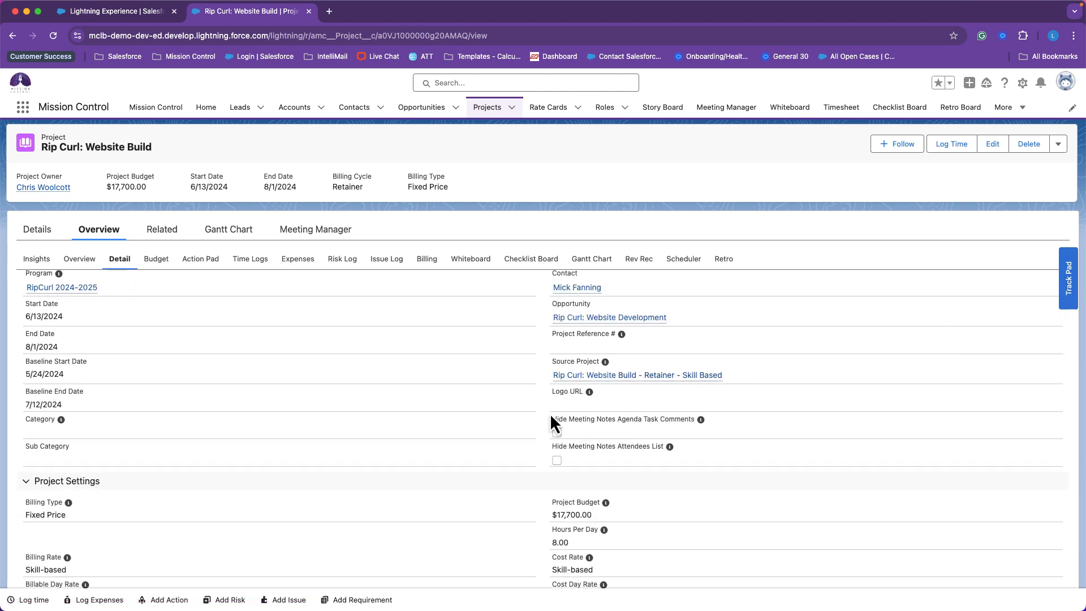
pyautogui.moveTo(550, 413); pyautogui.dragTo(637, 433)
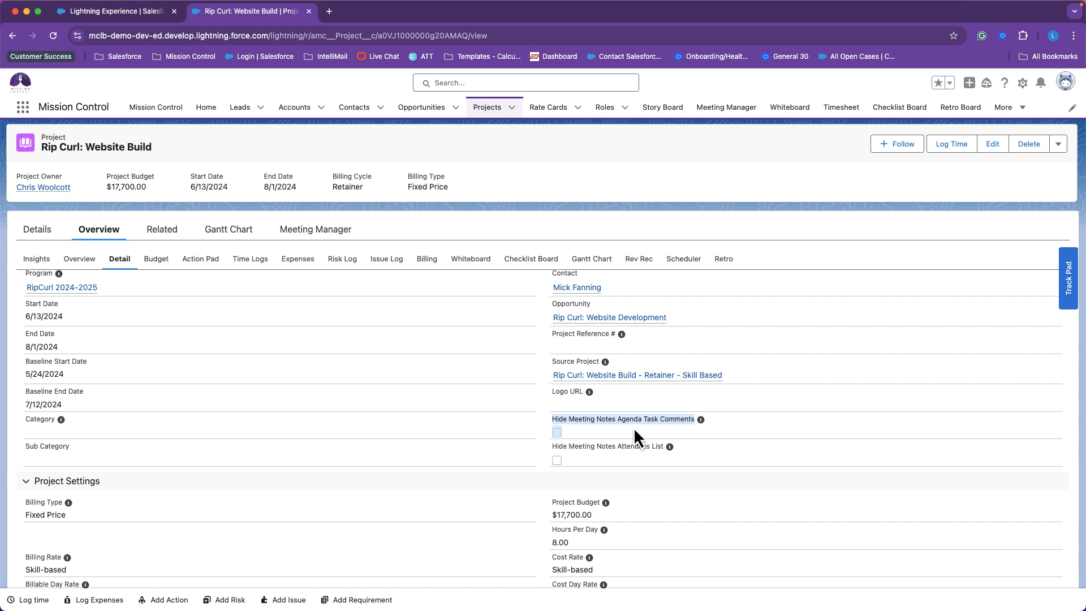
pyautogui.click(634, 427)
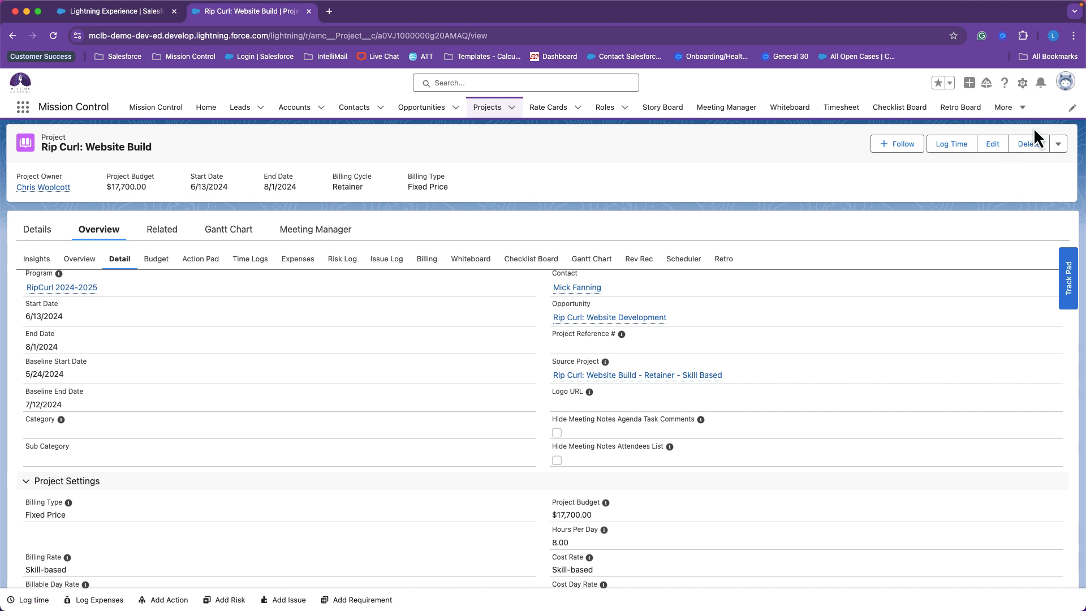
# Step: Open the project's record page for editing in Lightning App Builder and show its Meeting Manager section
pyautogui.click(1022, 84)
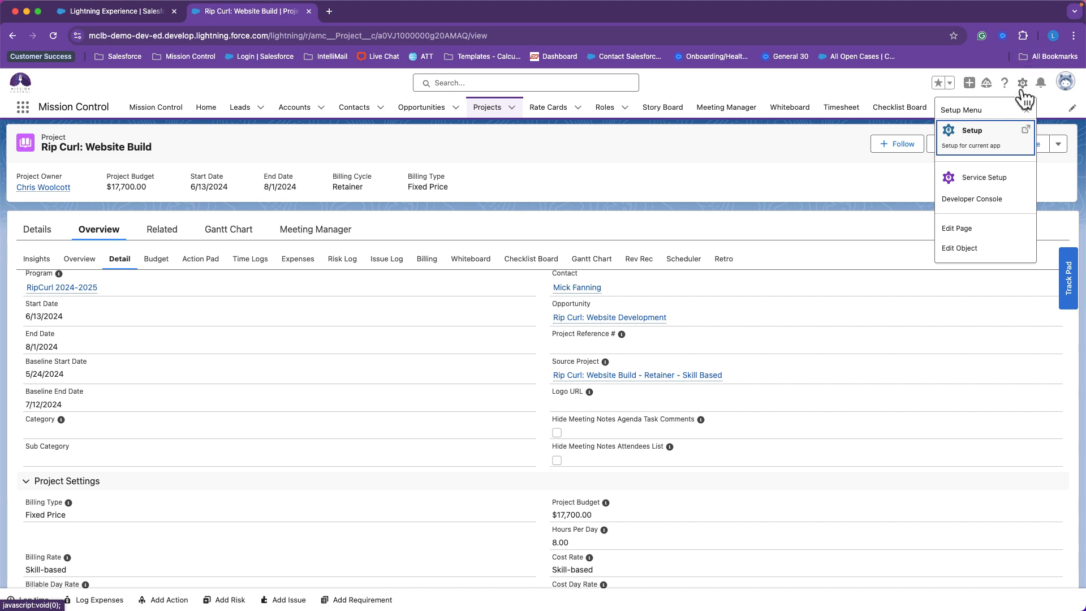
pyautogui.click(955, 233)
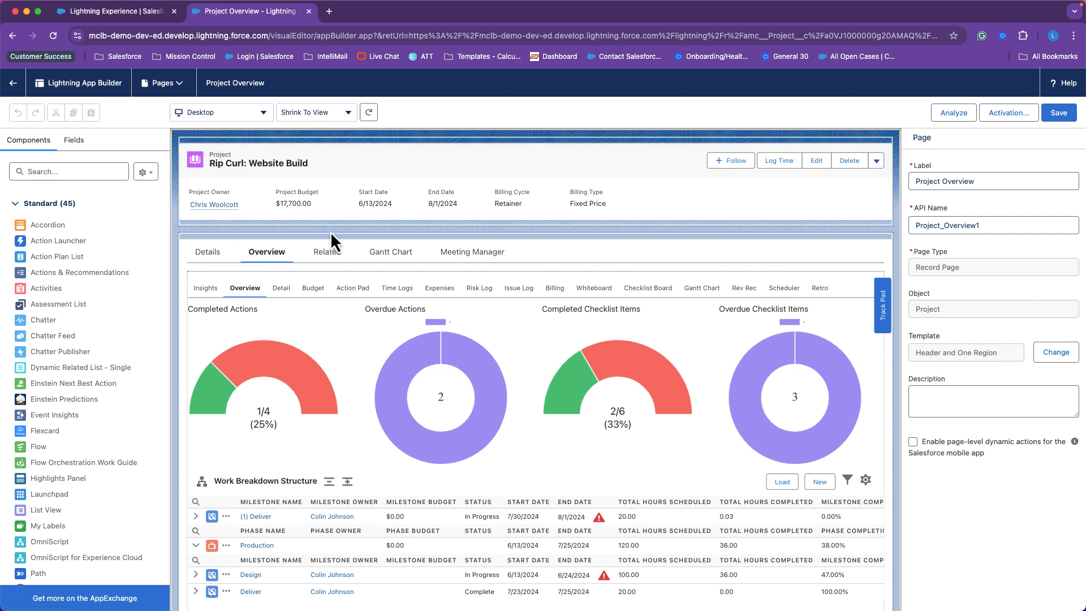
pyautogui.click(471, 252)
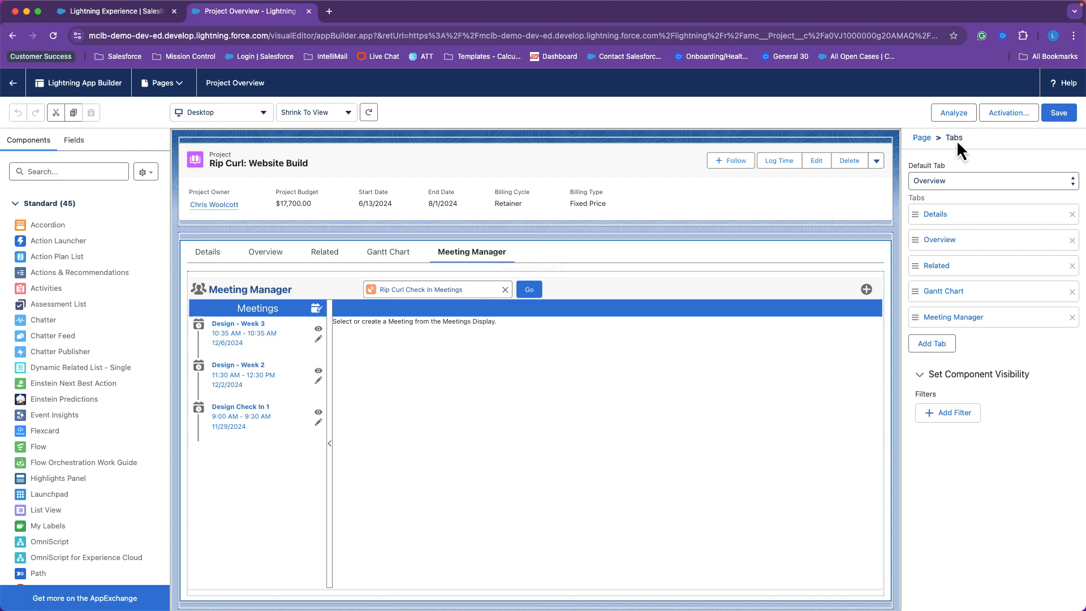
# Step: Add a tab to the project page's tab set, switch its label to Custom, and remove that tab again
pyautogui.click(930, 347)
pyautogui.click(939, 345)
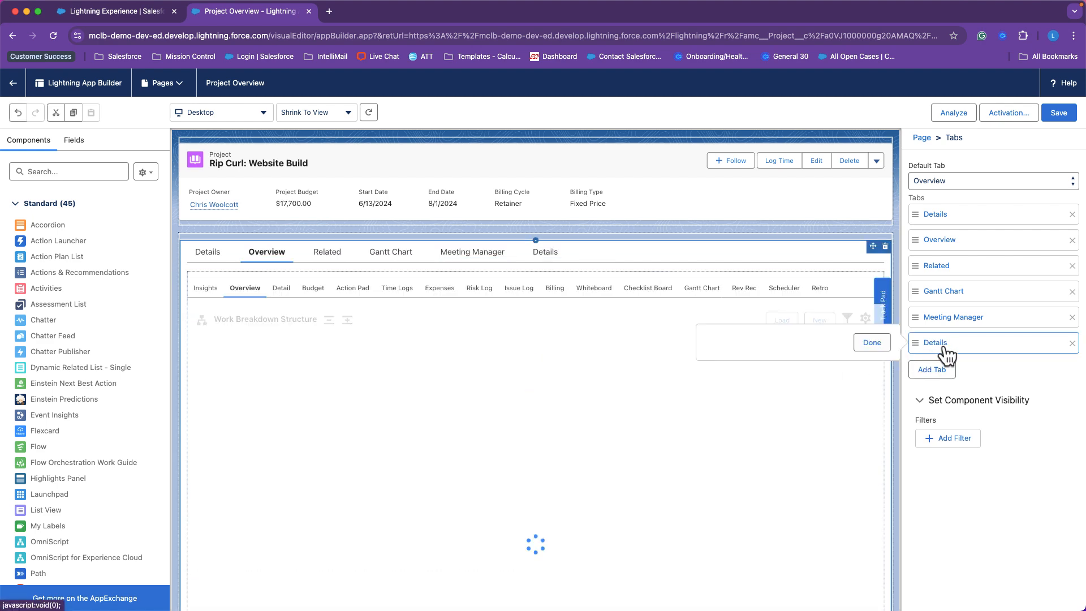
pyautogui.click(834, 362)
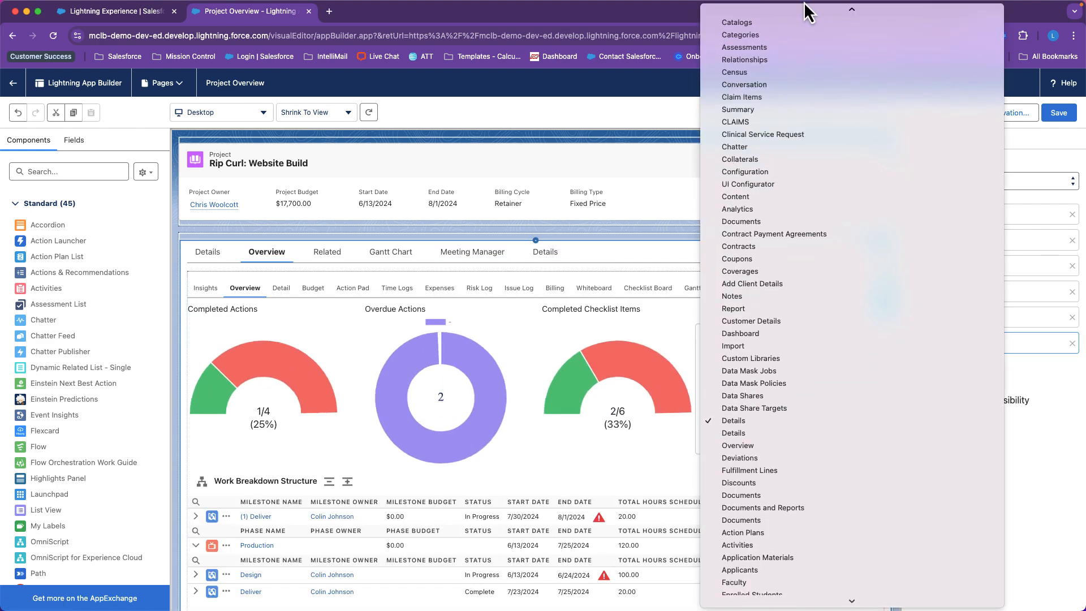
pyautogui.scroll(10, 741, 50)
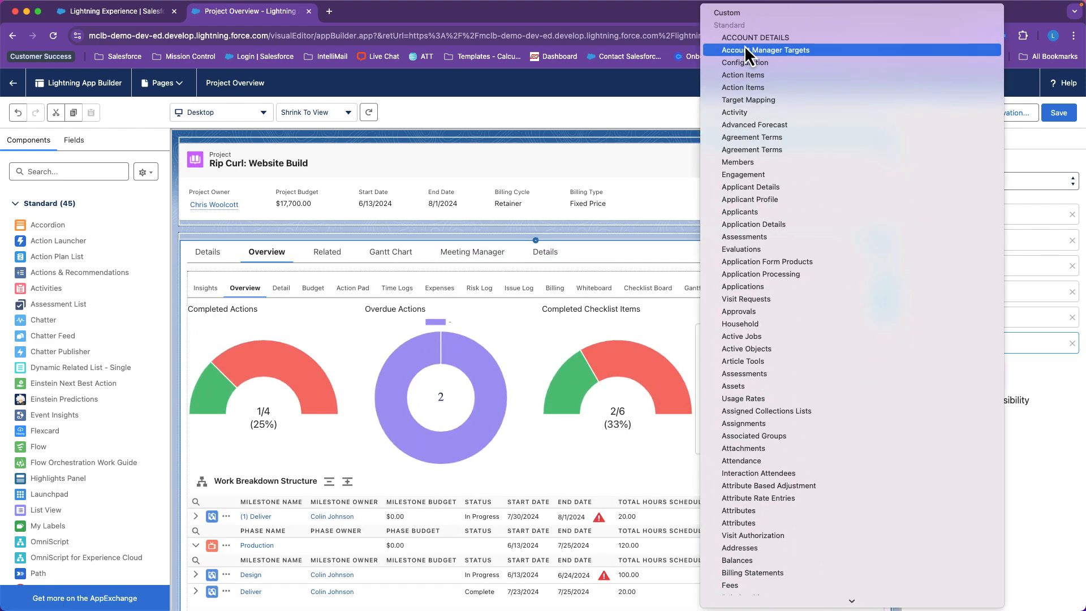
pyautogui.click(726, 13)
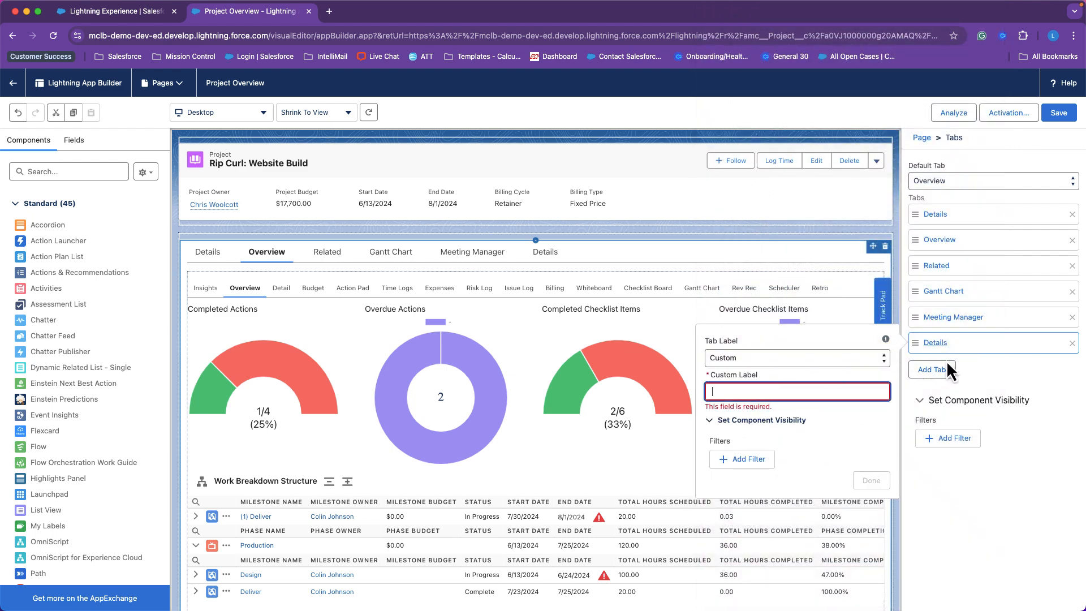
pyautogui.click(1071, 342)
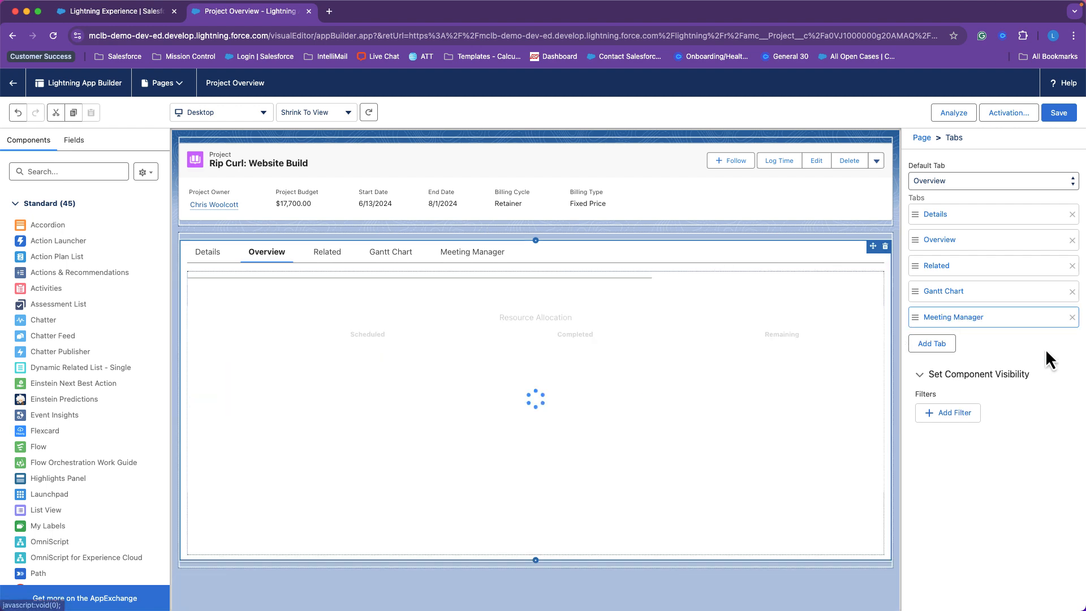
# Step: Examine the managed custom components available for the Meeting Manager section, and leave the page editor without saving
pyautogui.click(465, 259)
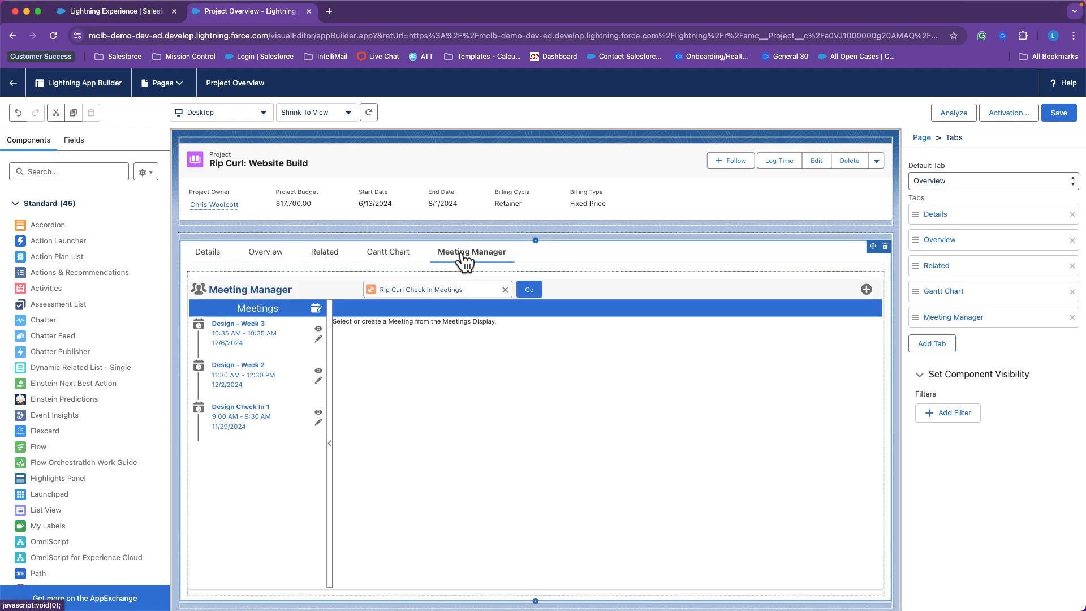
pyautogui.scroll(-15, 85, 417)
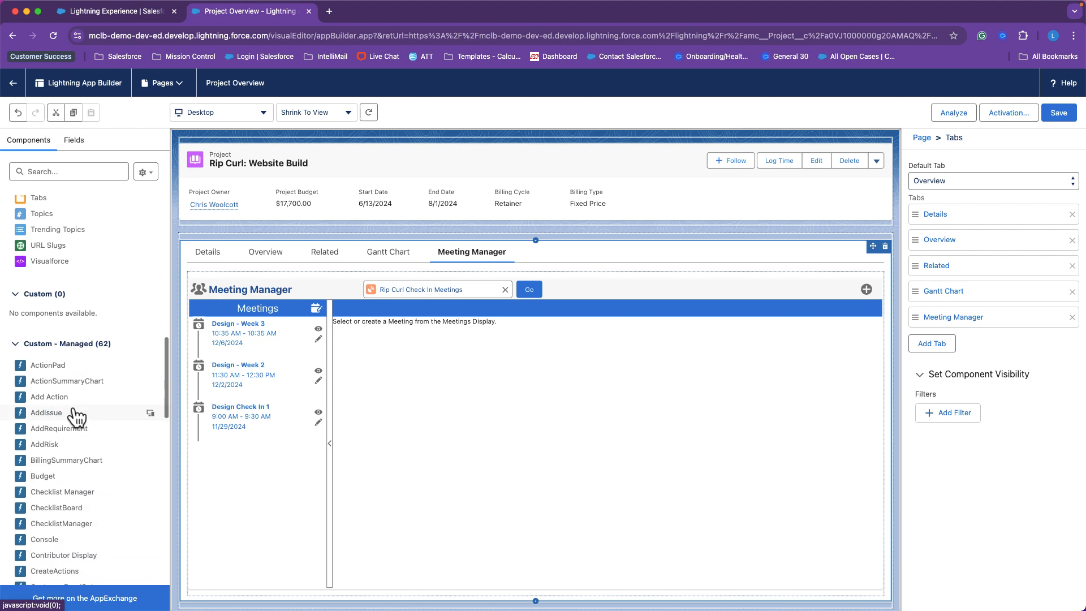
pyautogui.scroll(-10, 25, 560)
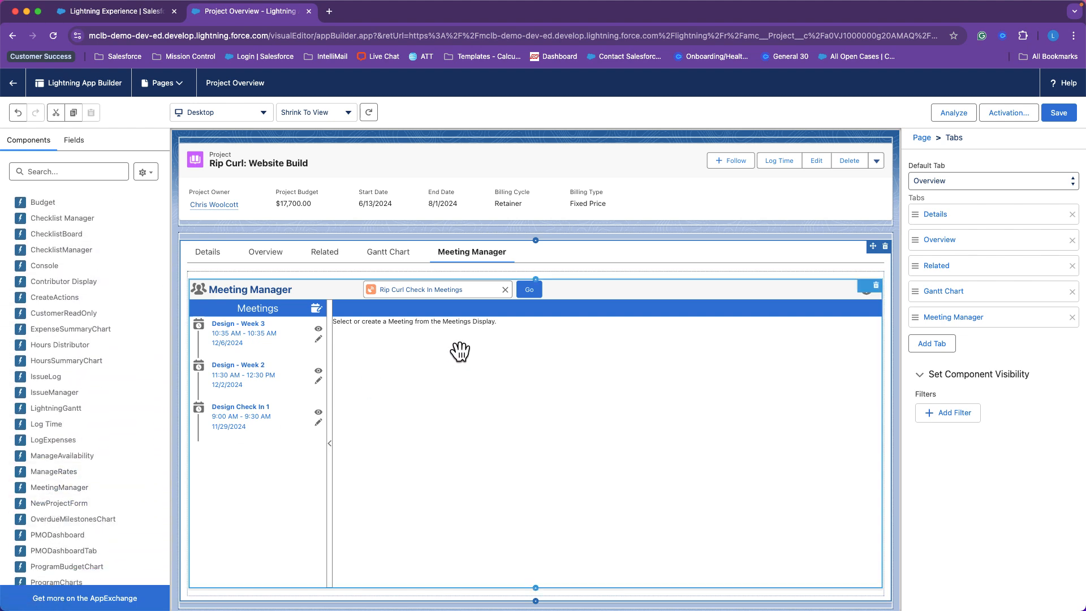
pyautogui.scroll(5, 50, 495)
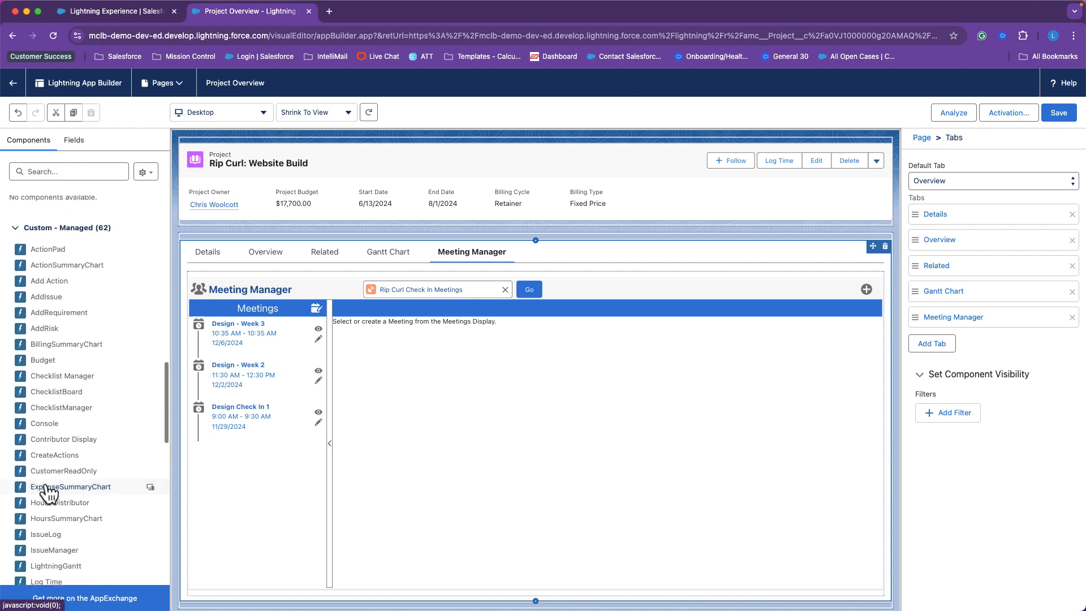
pyautogui.scroll(1, 79, 322)
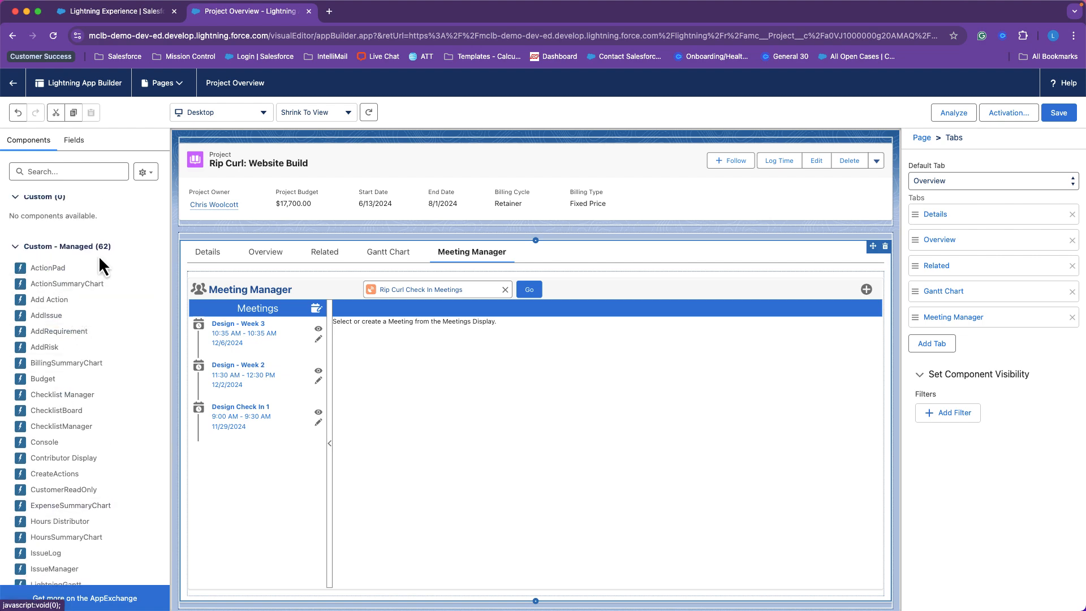
pyautogui.scroll(-10, 72, 351)
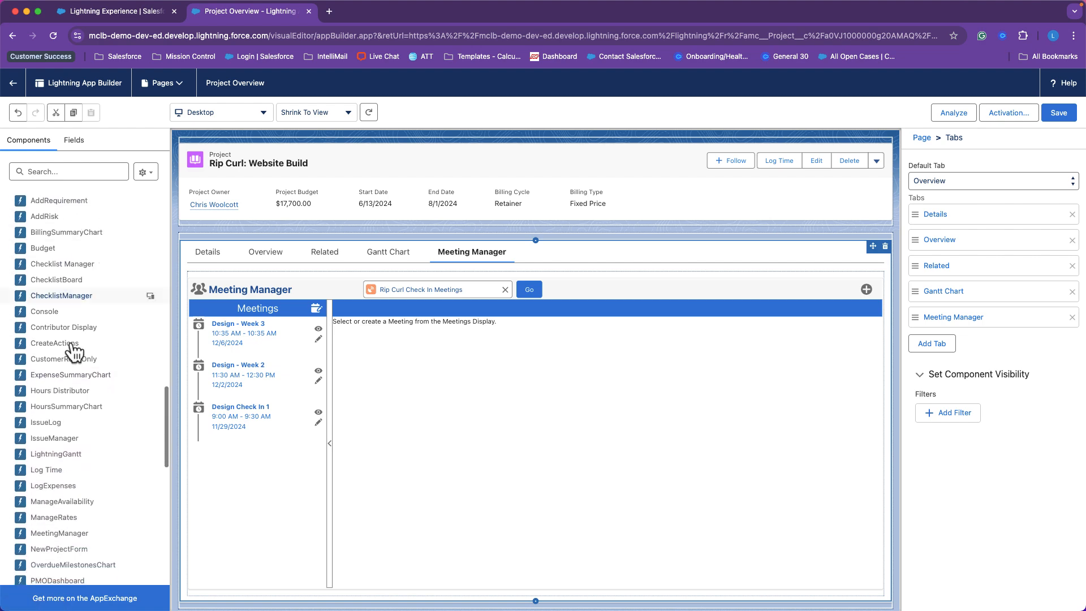
pyautogui.scroll(-1, 68, 440)
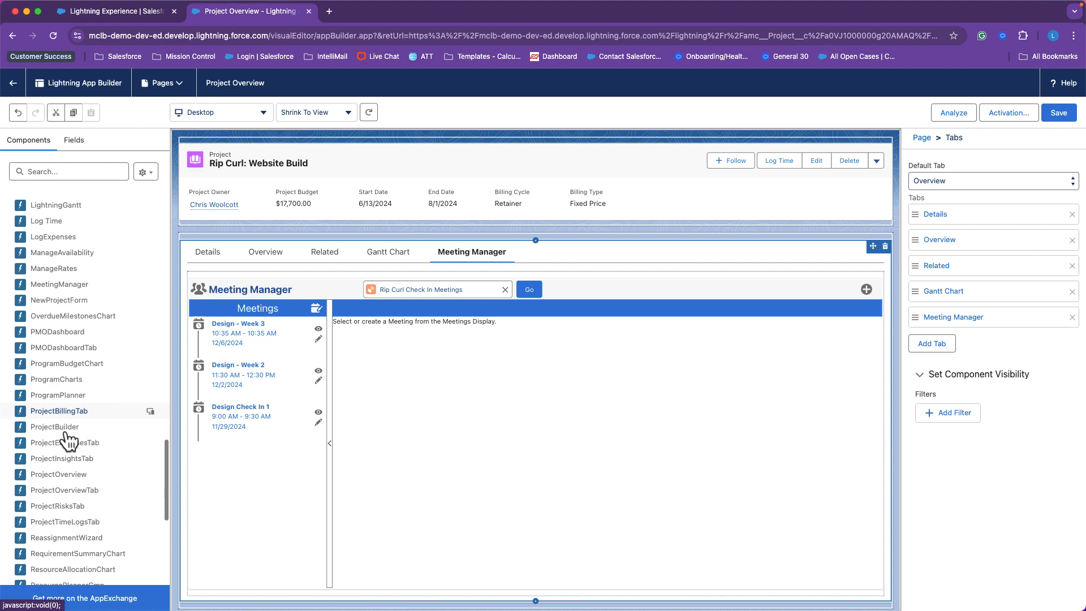
pyautogui.click(14, 85)
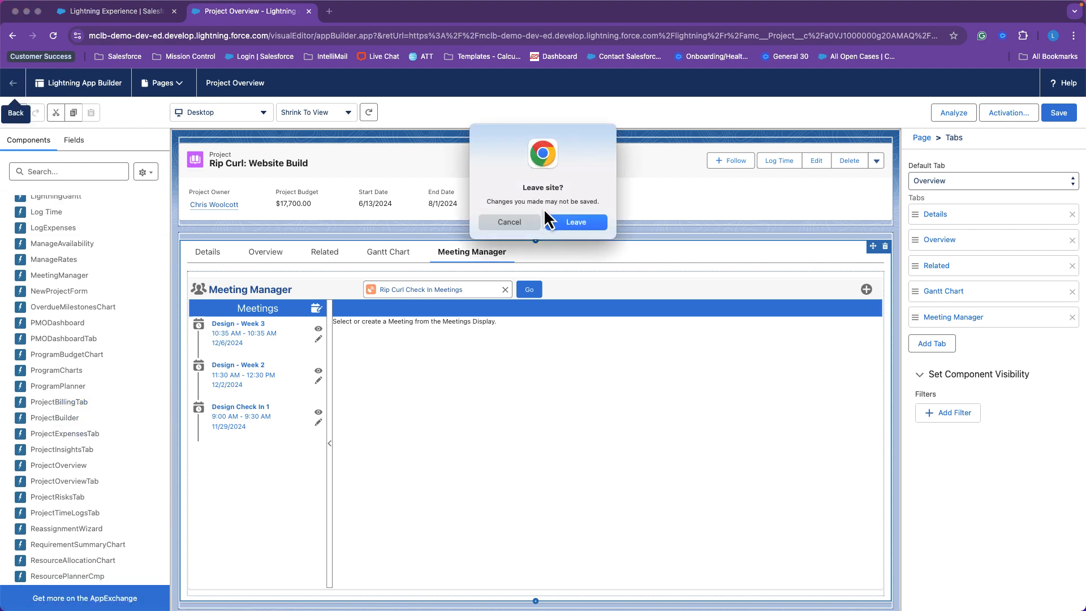
pyautogui.click(564, 223)
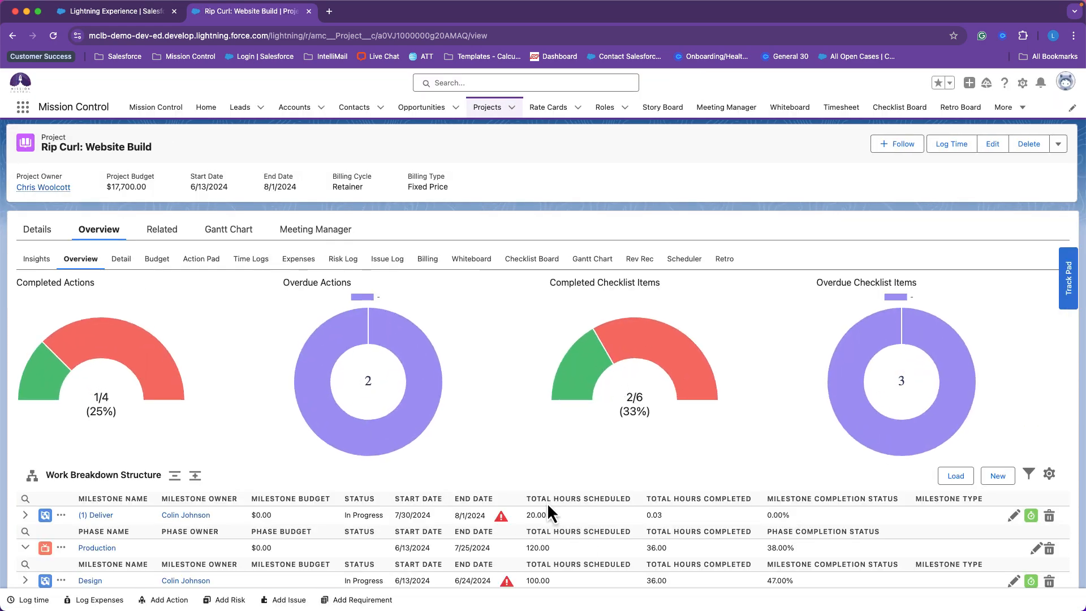
# Step: View the Design - Week 3 meeting in the project's Meeting Manager
pyautogui.click(345, 232)
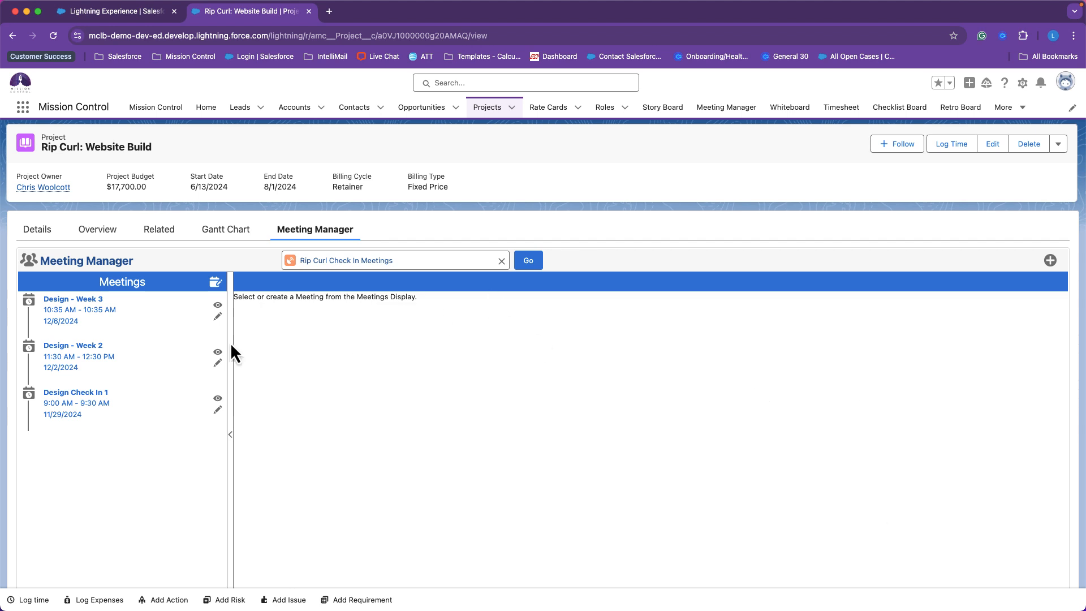
pyautogui.click(218, 306)
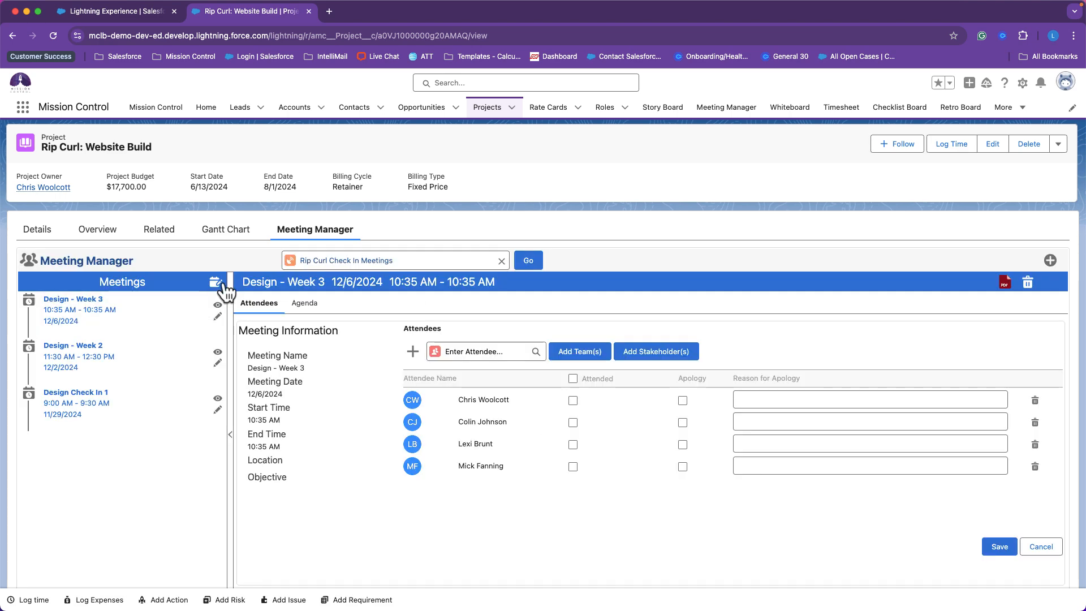
# Step: Start a new meeting named Design Week 4 with the start date Dec 9, 2024
pyautogui.click(217, 283)
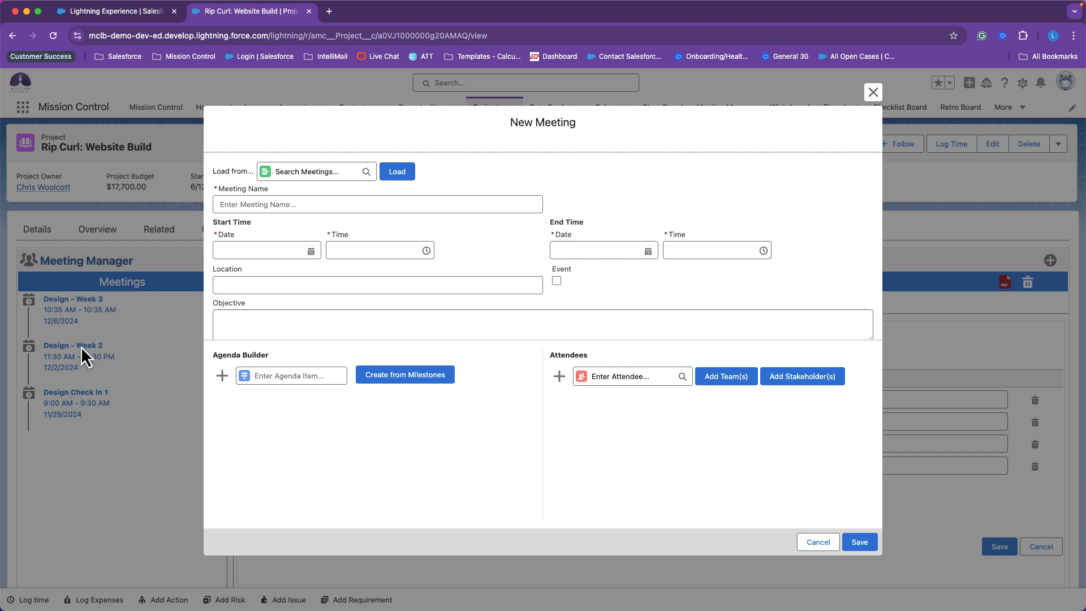
pyautogui.click(294, 205)
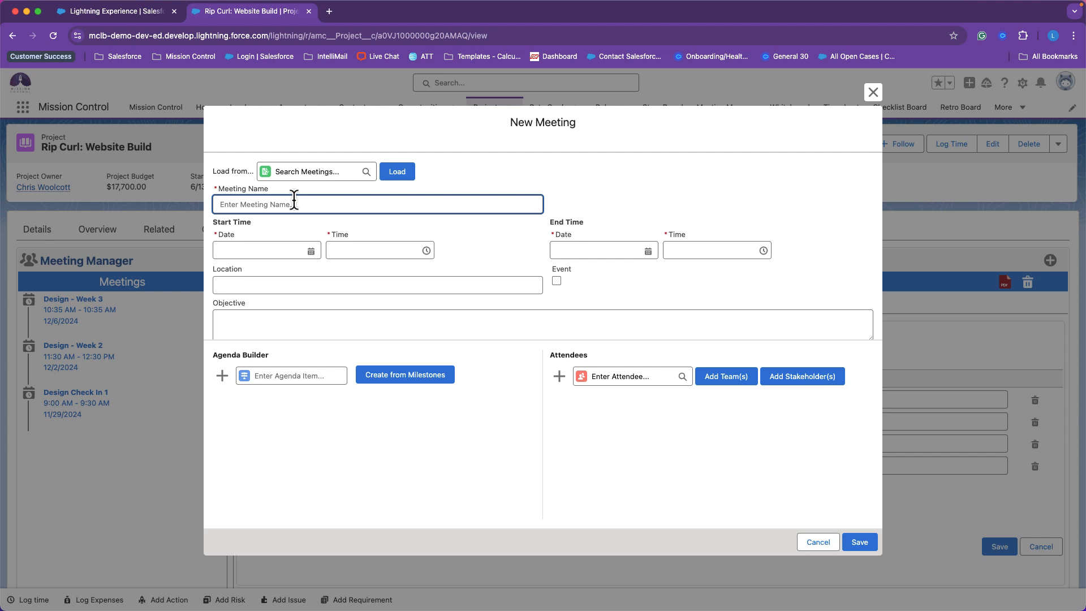
pyautogui.write('Design Week 4')
pyautogui.click(306, 251)
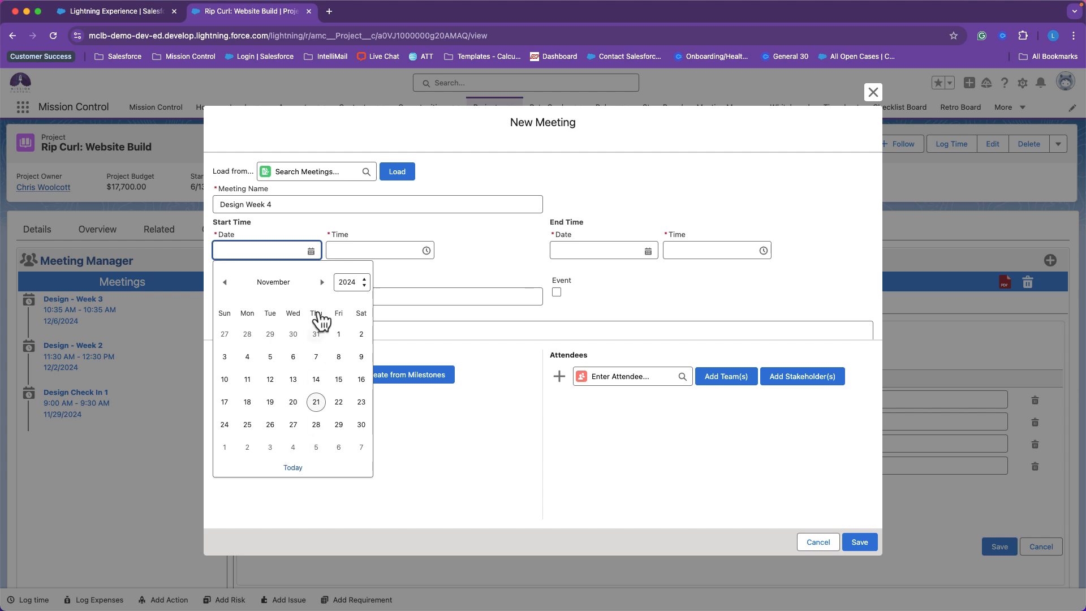
pyautogui.click(322, 282)
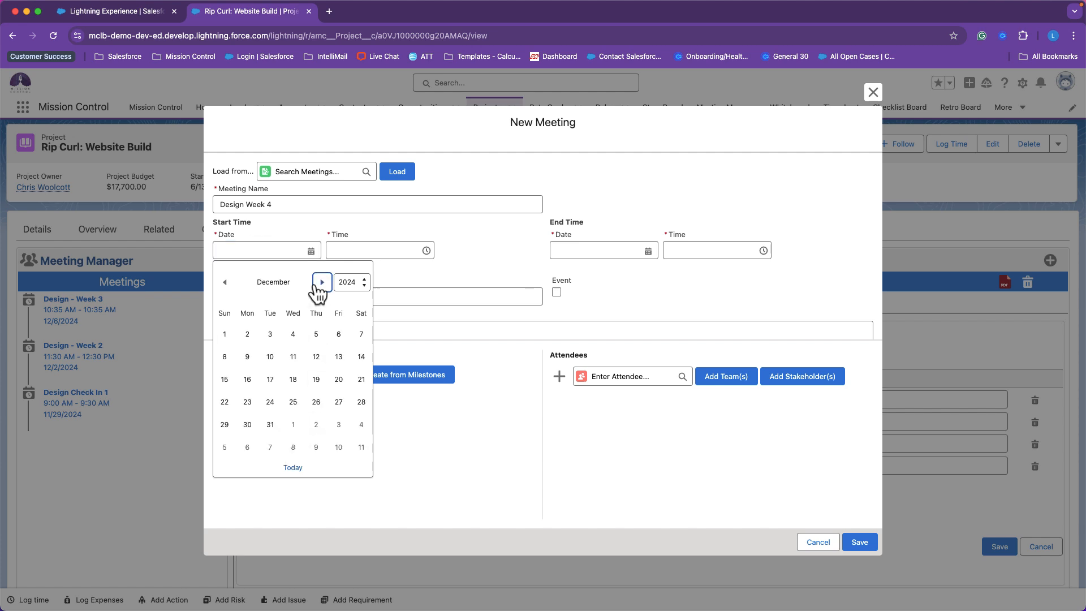
pyautogui.click(247, 359)
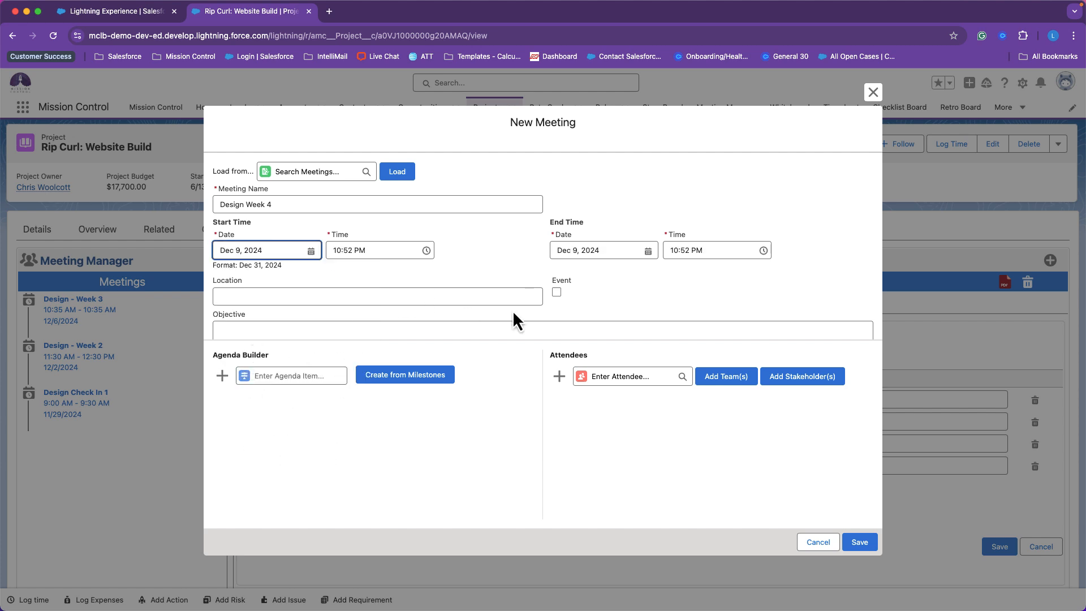
# Step: Fill the new meeting's agenda with items created from the project's milestones
pyautogui.scroll(-1, 416, 300)
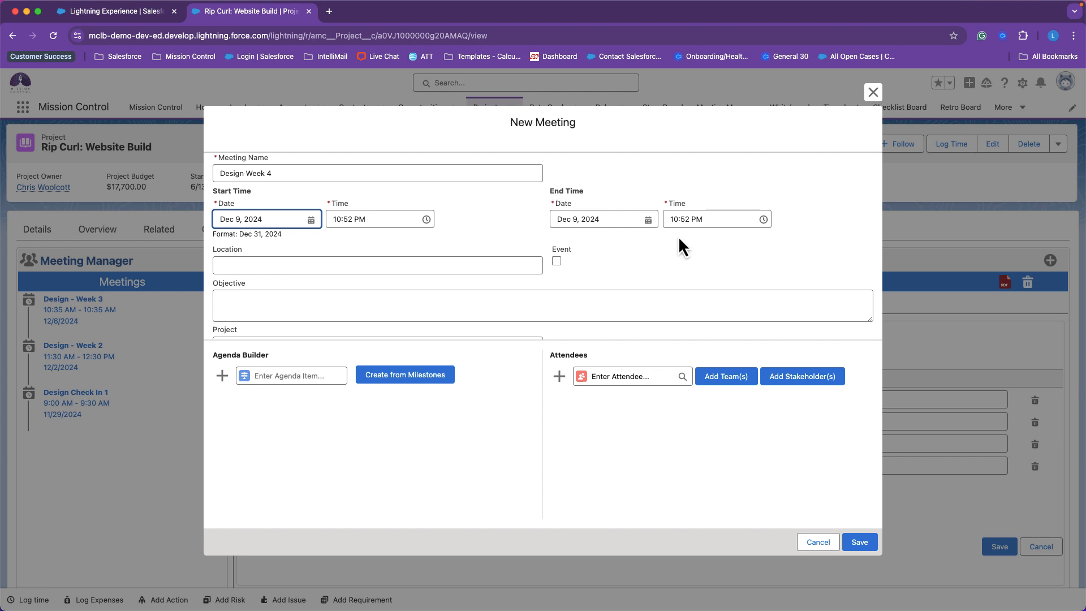
pyautogui.click(560, 263)
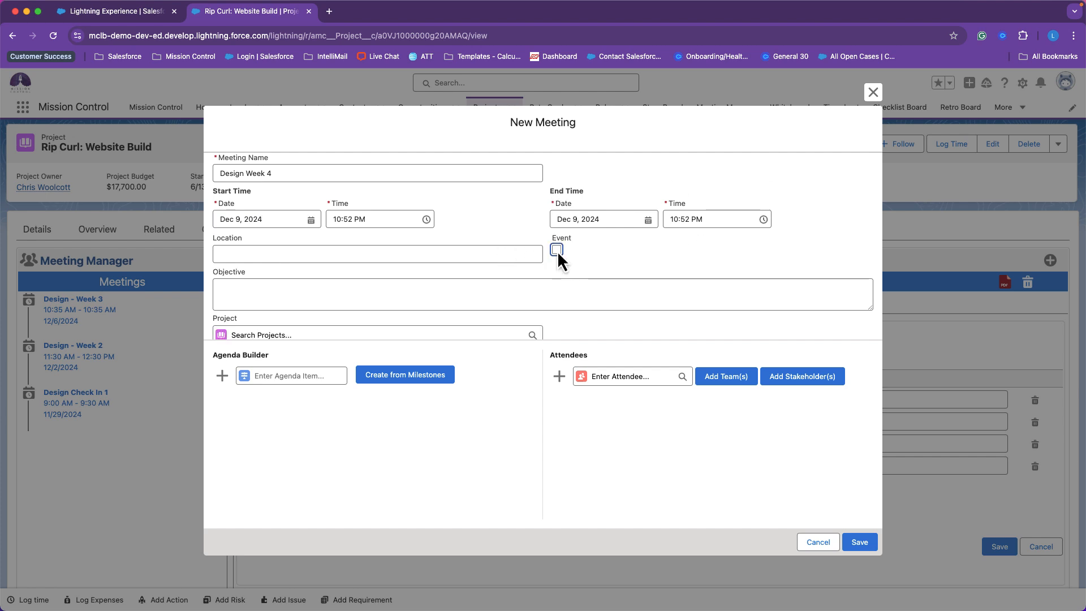
pyautogui.scroll(-1, 373, 328)
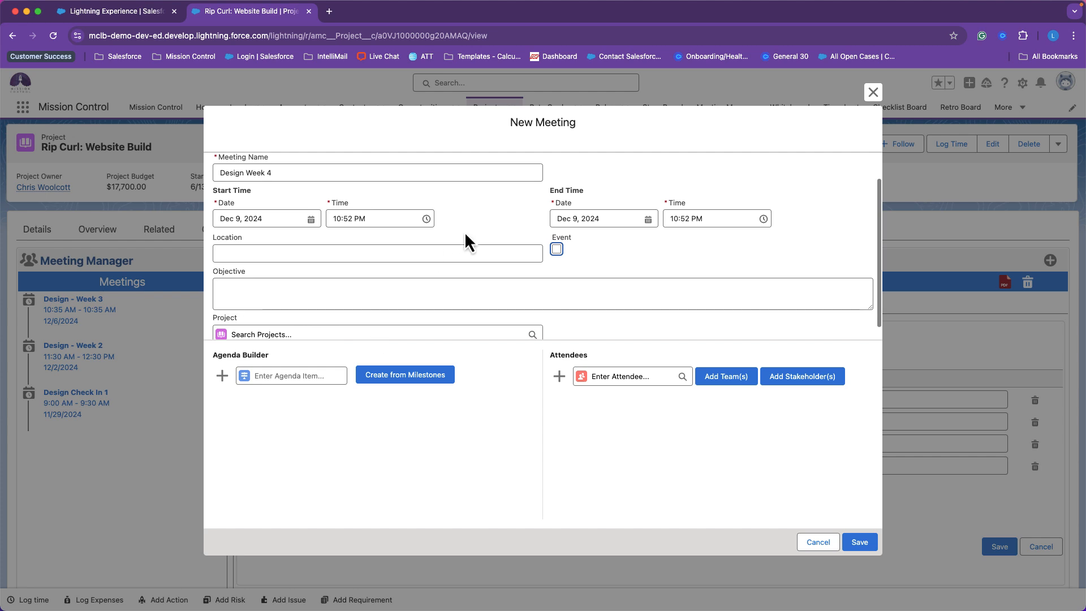
pyautogui.scroll(-1, 409, 319)
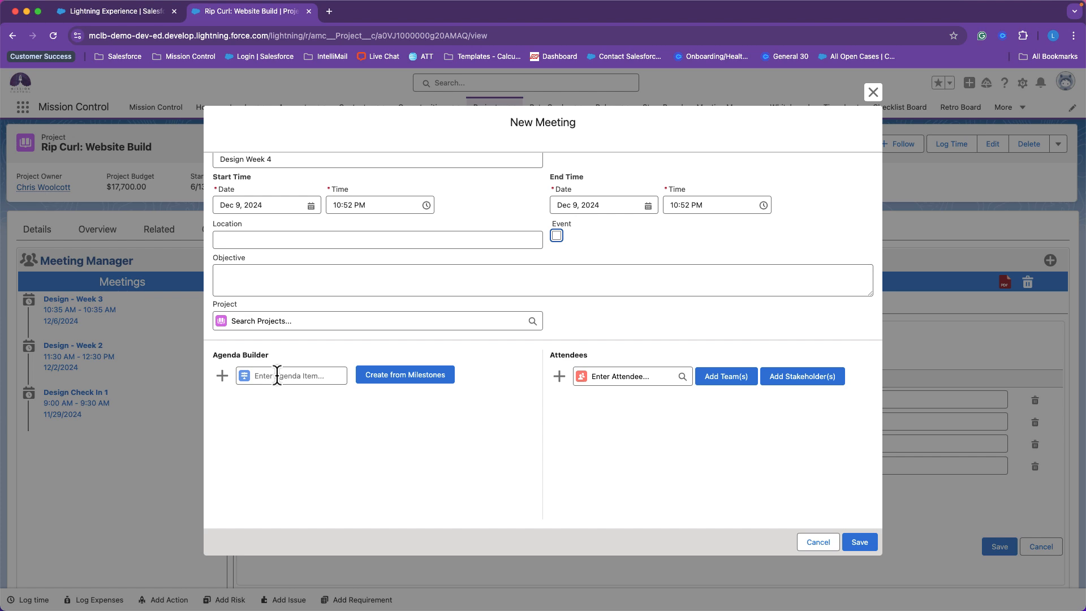
pyautogui.click(400, 375)
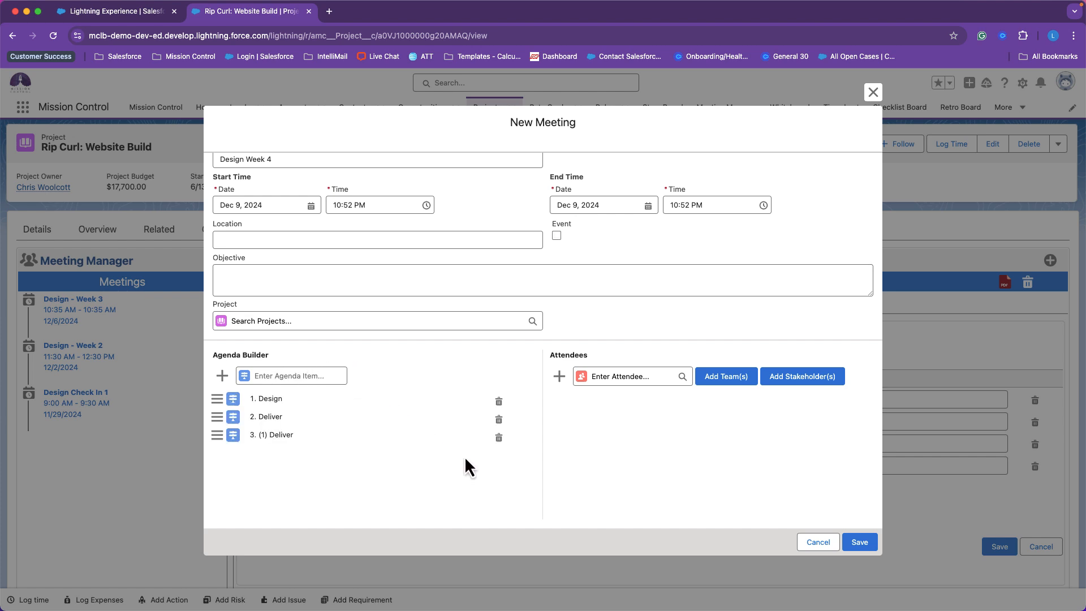
# Step: Remove the duplicate Deliver item from the new meeting's agenda, and add two members of the Consultants team as attendees
pyautogui.click(499, 436)
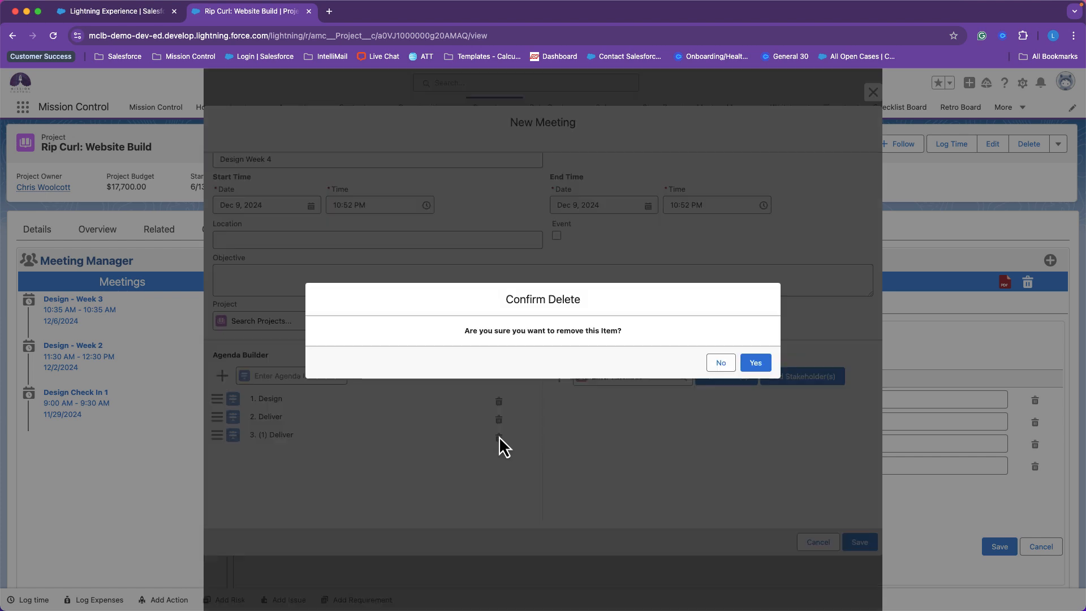
pyautogui.click(754, 363)
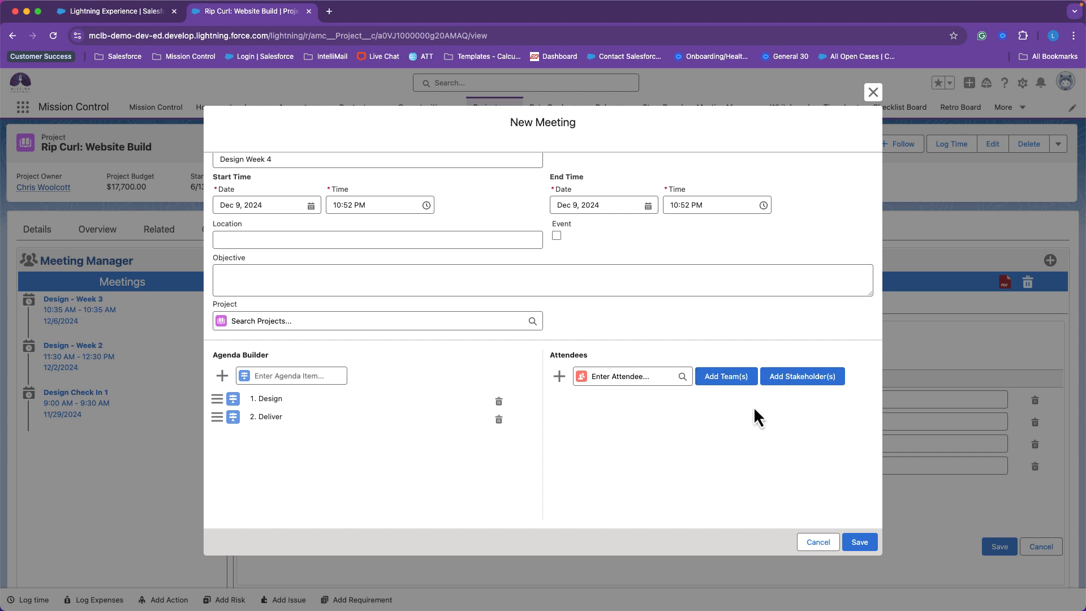
pyautogui.click(721, 380)
pyautogui.click(570, 277)
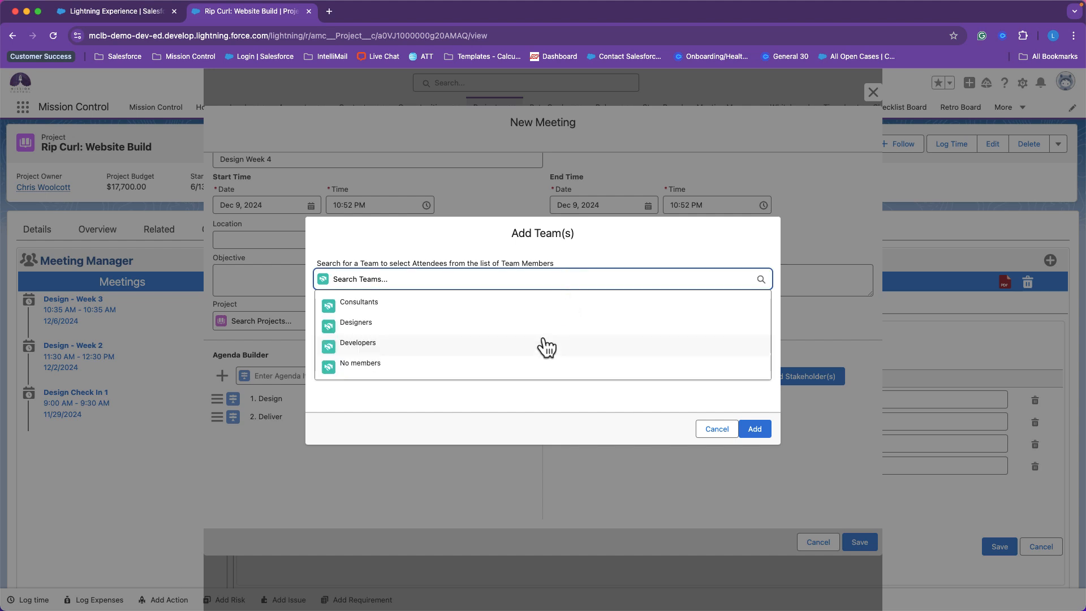
pyautogui.click(542, 303)
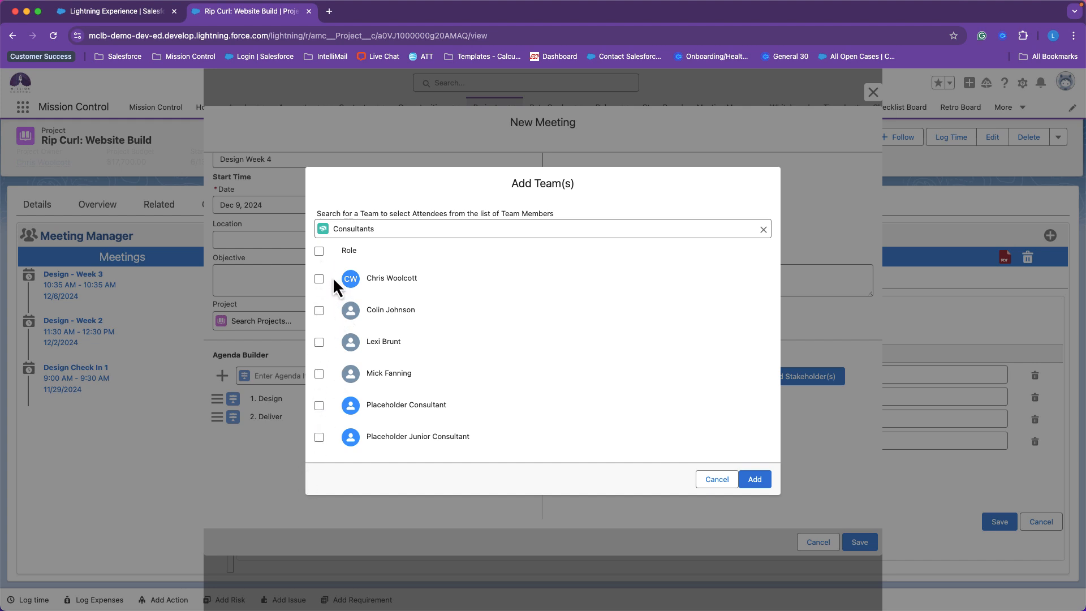
pyautogui.click(317, 342)
pyautogui.click(752, 480)
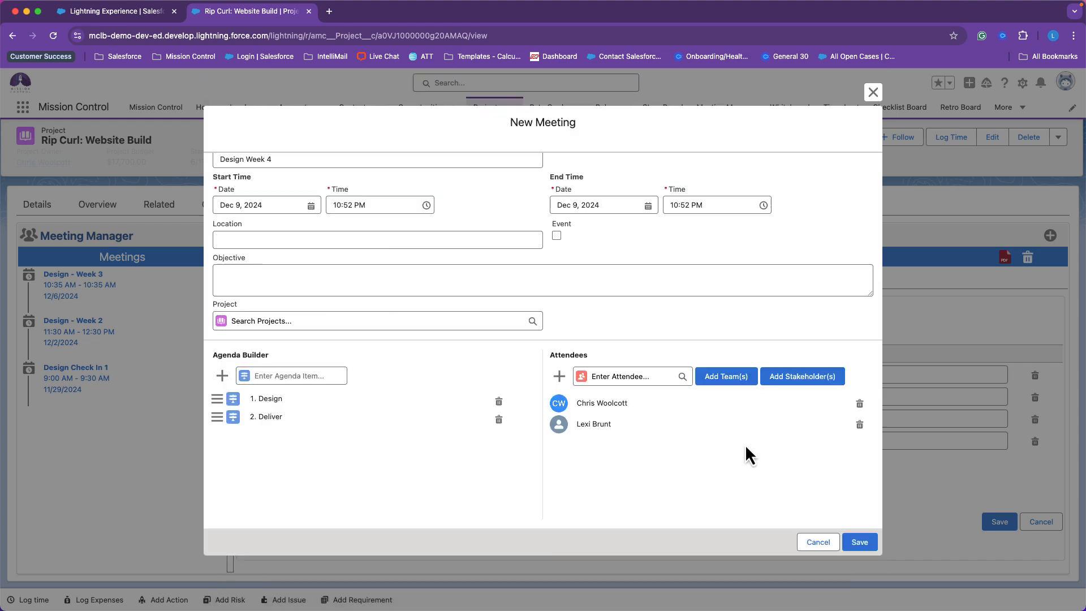
# Step: Add both project stakeholders as attendees, and save the meeting as an event from 9:00 AM to 10:00 AM
pyautogui.click(786, 376)
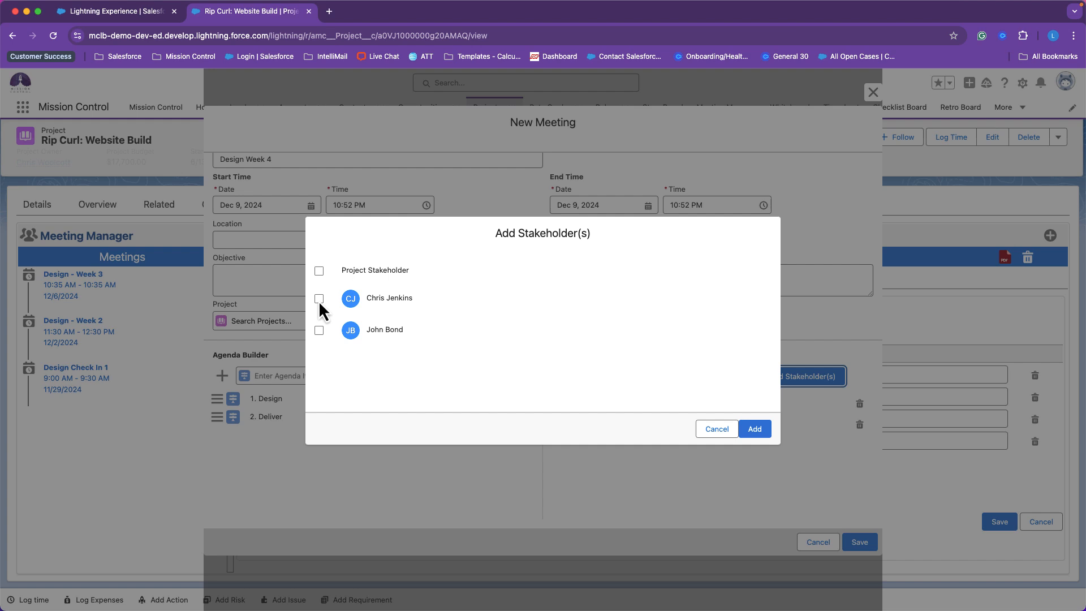
pyautogui.click(320, 330)
pyautogui.click(755, 430)
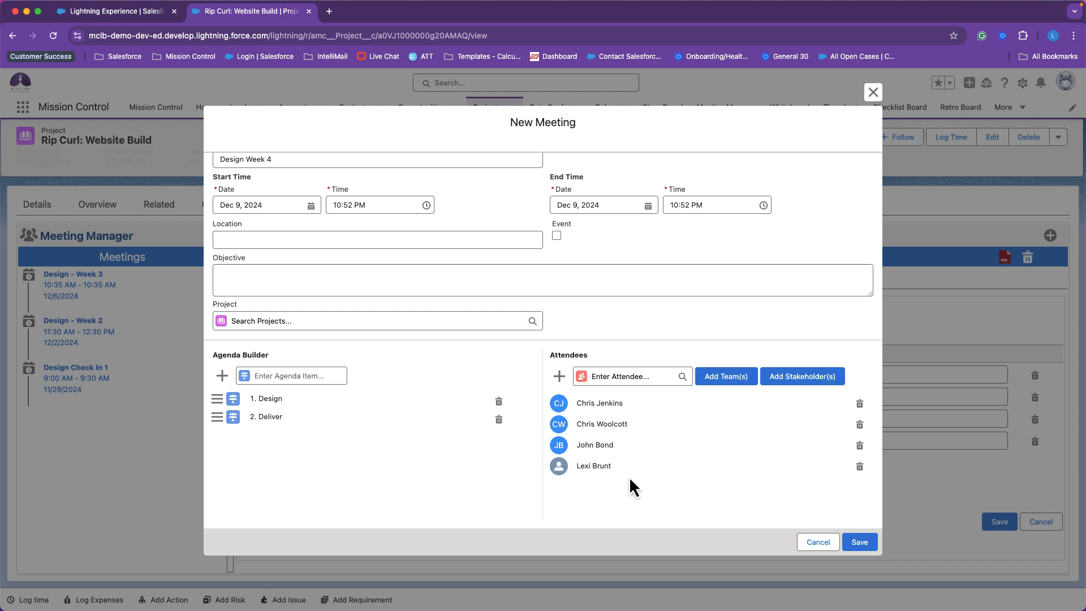
pyautogui.click(557, 236)
pyautogui.click(695, 204)
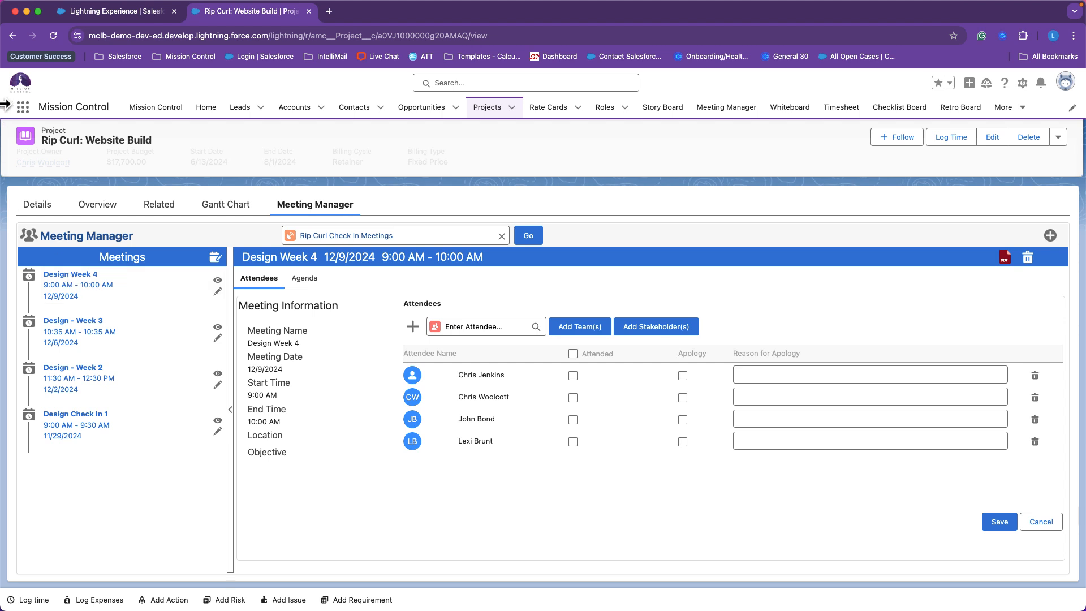
# Step: Load Rip Curl Check In Meetings in the standalone Meeting Manager
pyautogui.click(735, 116)
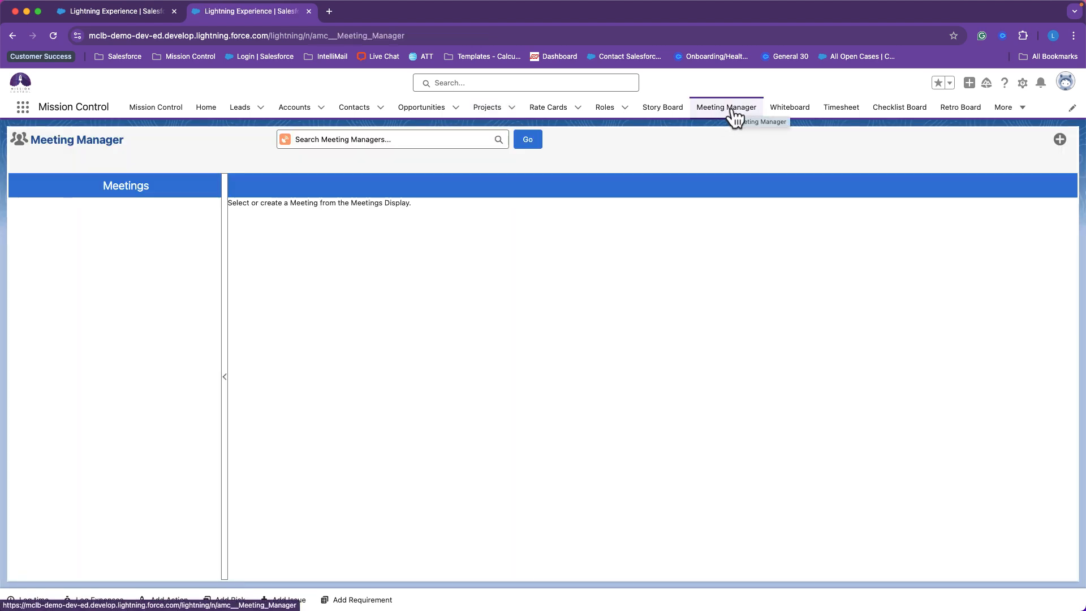
pyautogui.click(447, 140)
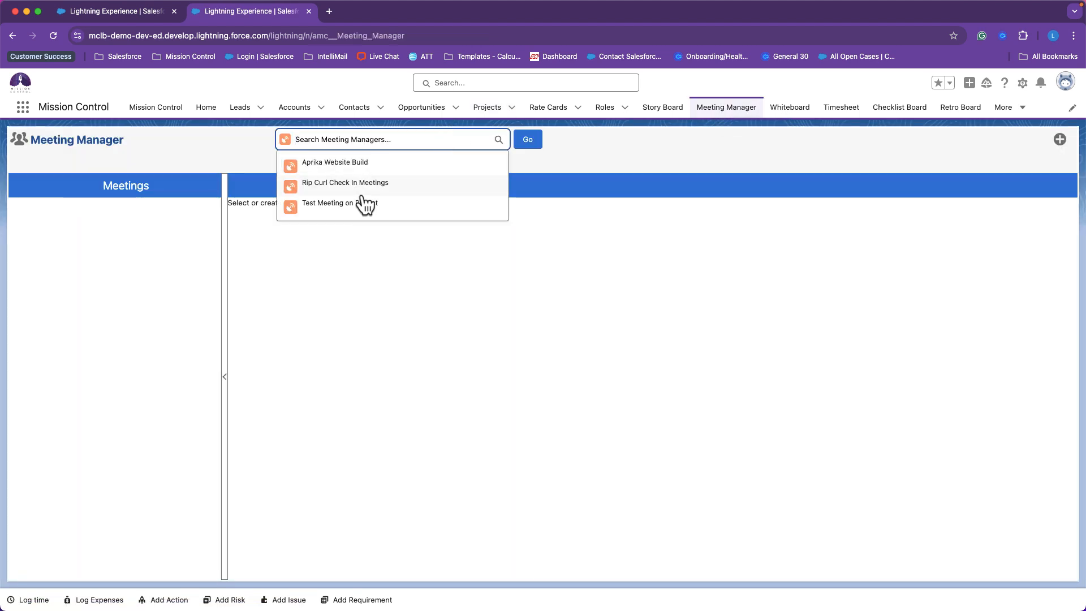
pyautogui.click(362, 183)
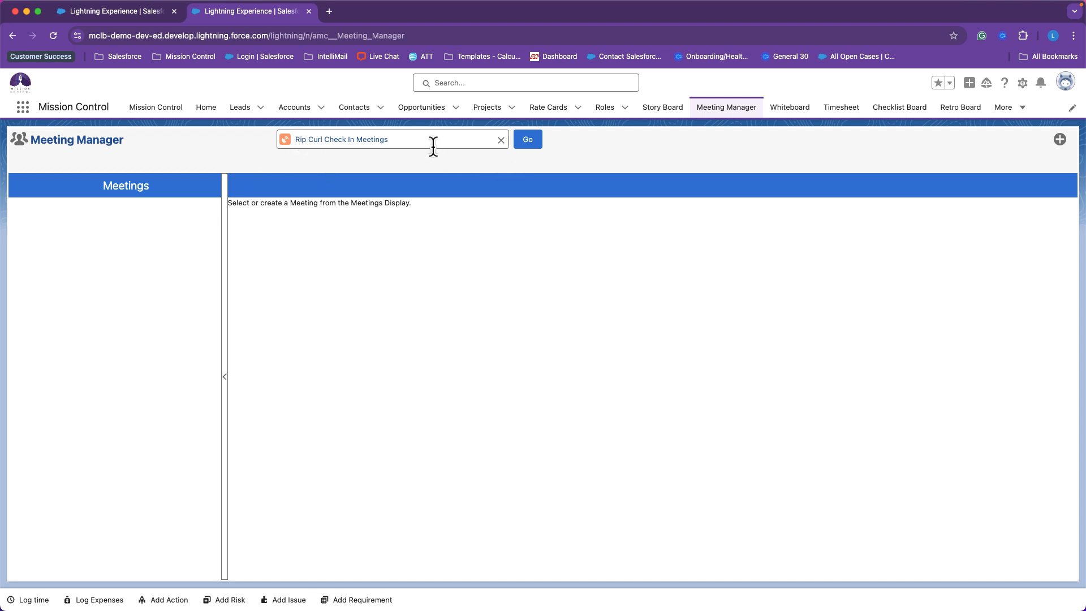
pyautogui.click(529, 140)
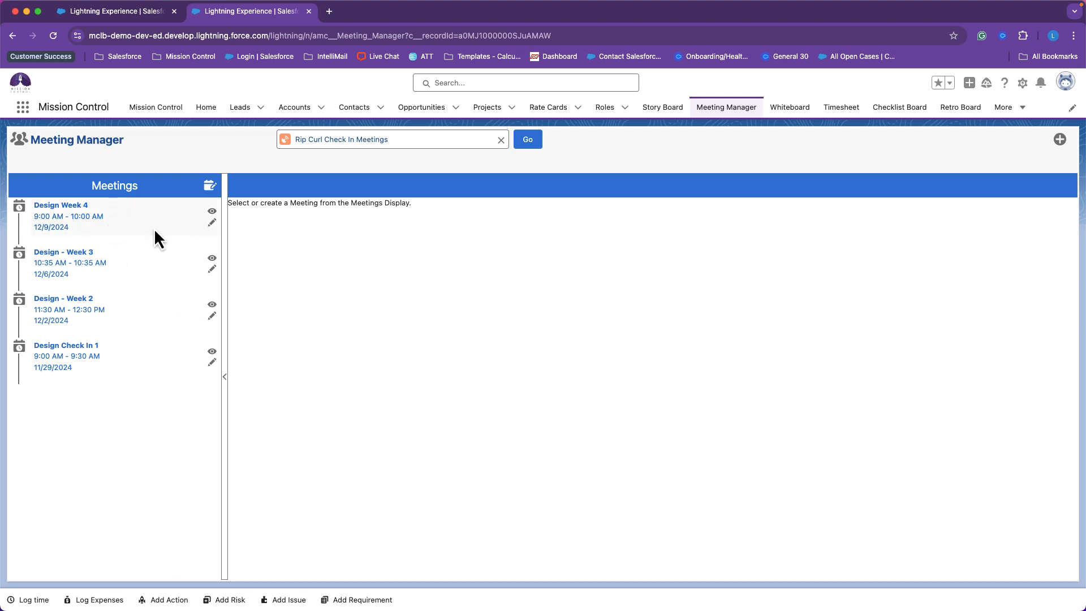
# Step: Review the editable details of the Design Week 4 meeting, and leave the form without saving
pyautogui.click(212, 223)
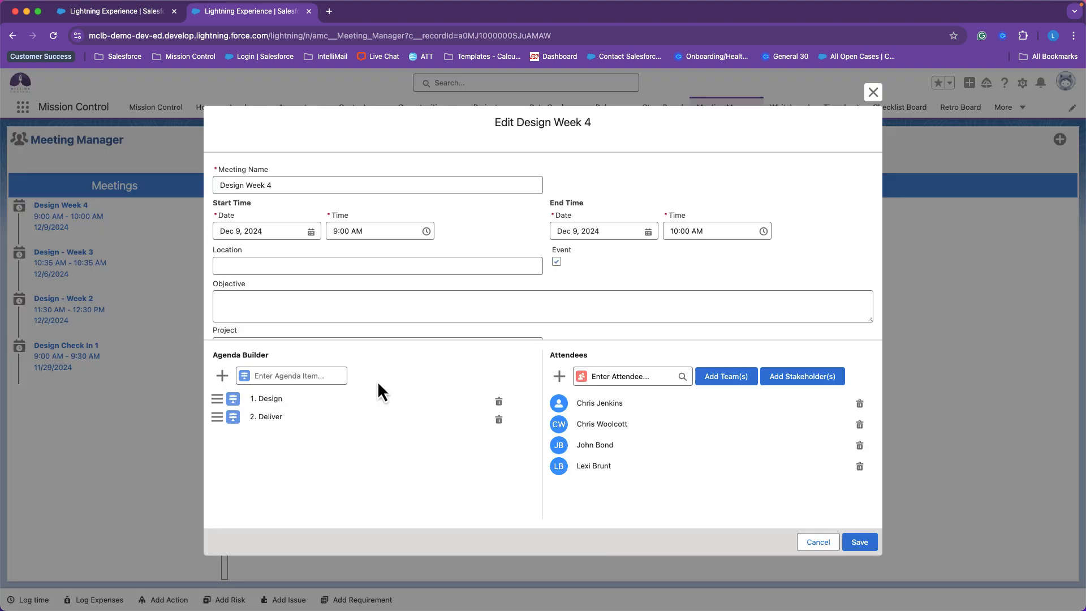
pyautogui.scroll(-1, 409, 250)
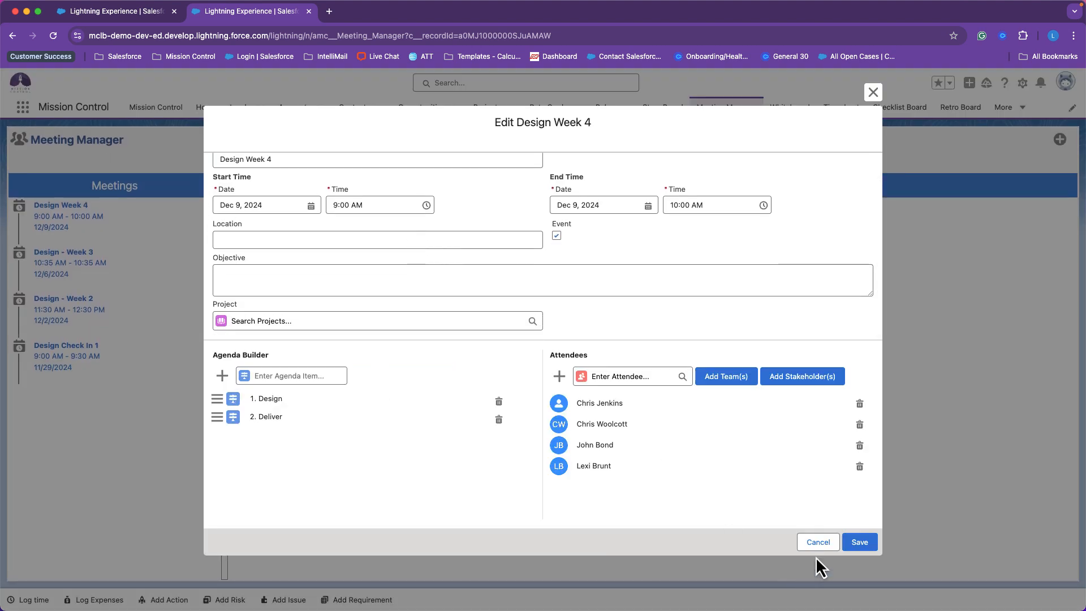
pyautogui.click(817, 542)
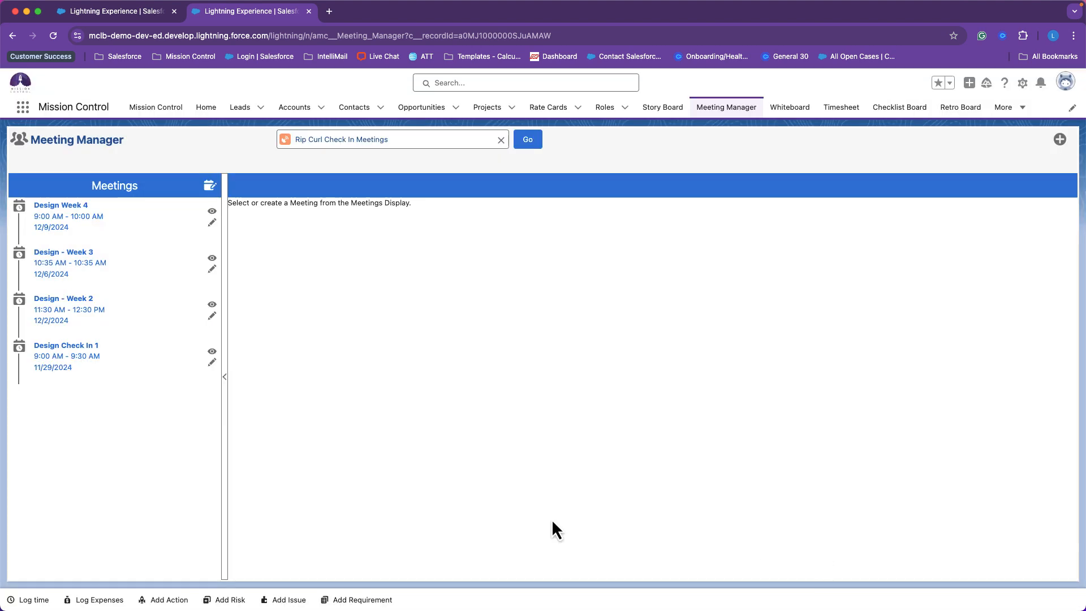
# Step: Save Design Week 4 attendance with everyone attended except the last-listed attendee, who gets an apology with the reason Client meeting
pyautogui.click(212, 212)
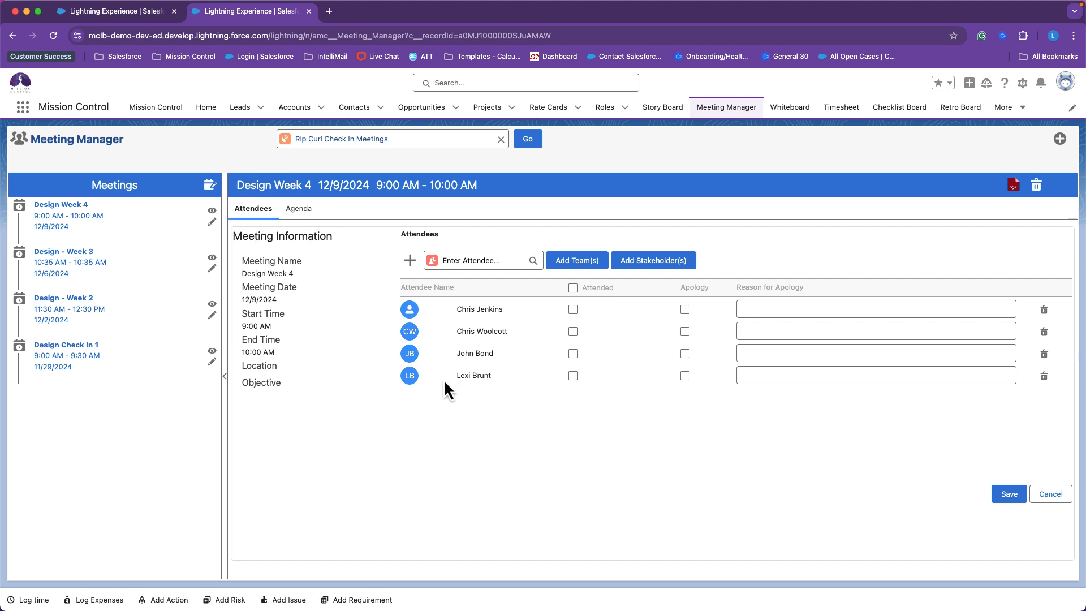
pyautogui.click(573, 289)
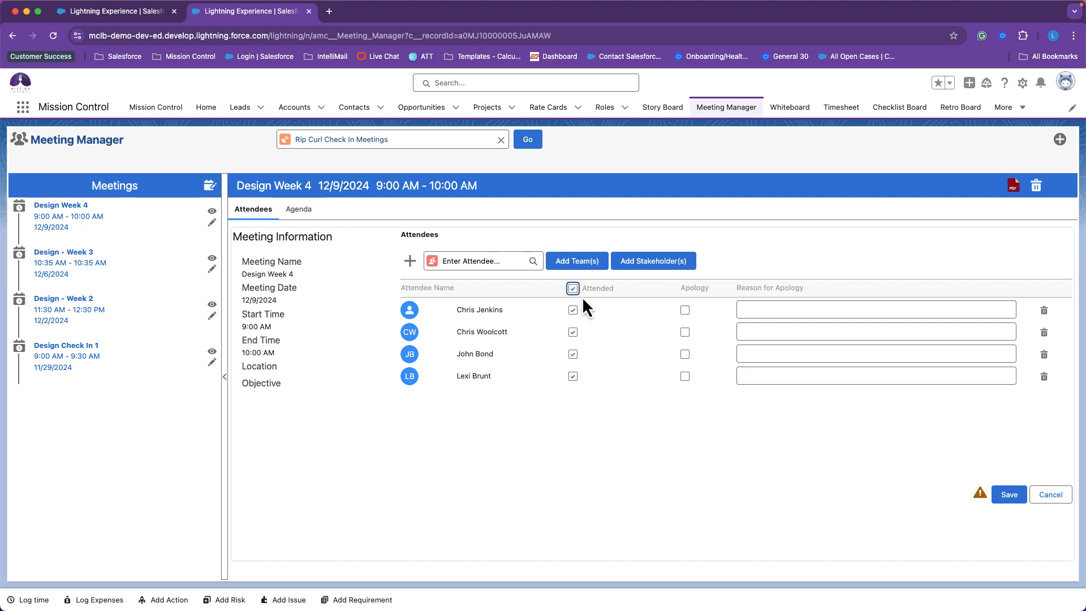
pyautogui.click(573, 376)
pyautogui.click(685, 376)
pyautogui.click(752, 377)
pyautogui.click(761, 402)
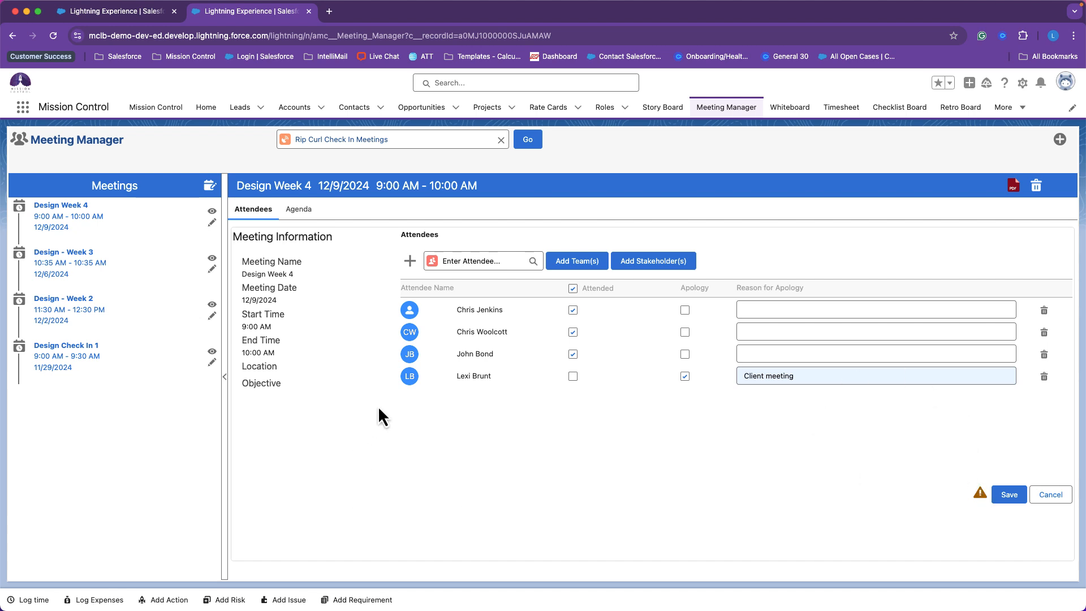
pyautogui.click(1001, 494)
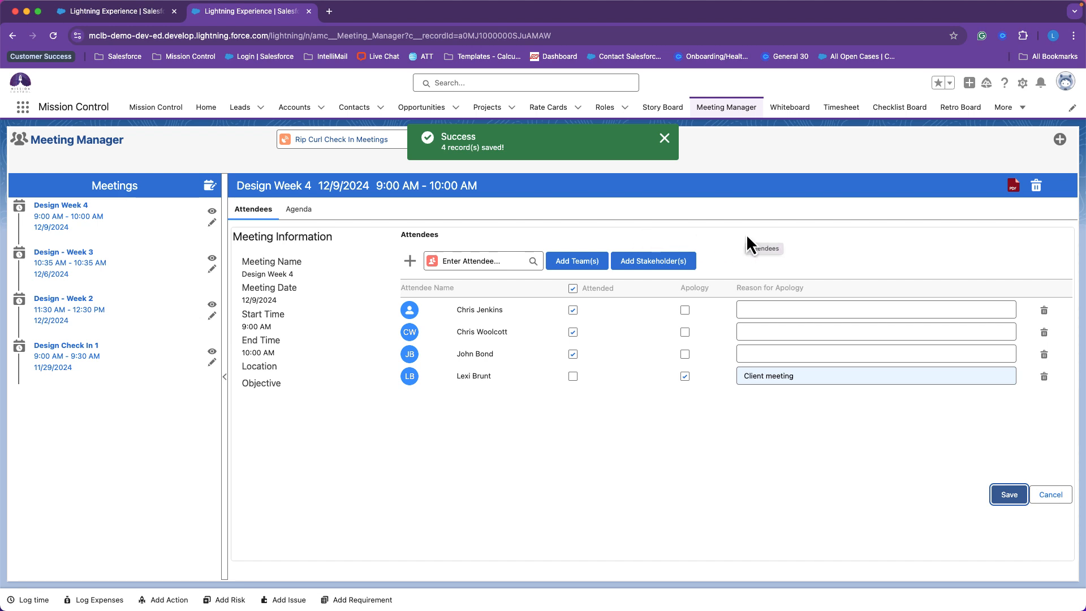
# Step: Enter Test as the summary of the Design agenda item in the Design Week 4 meeting
pyautogui.click(295, 212)
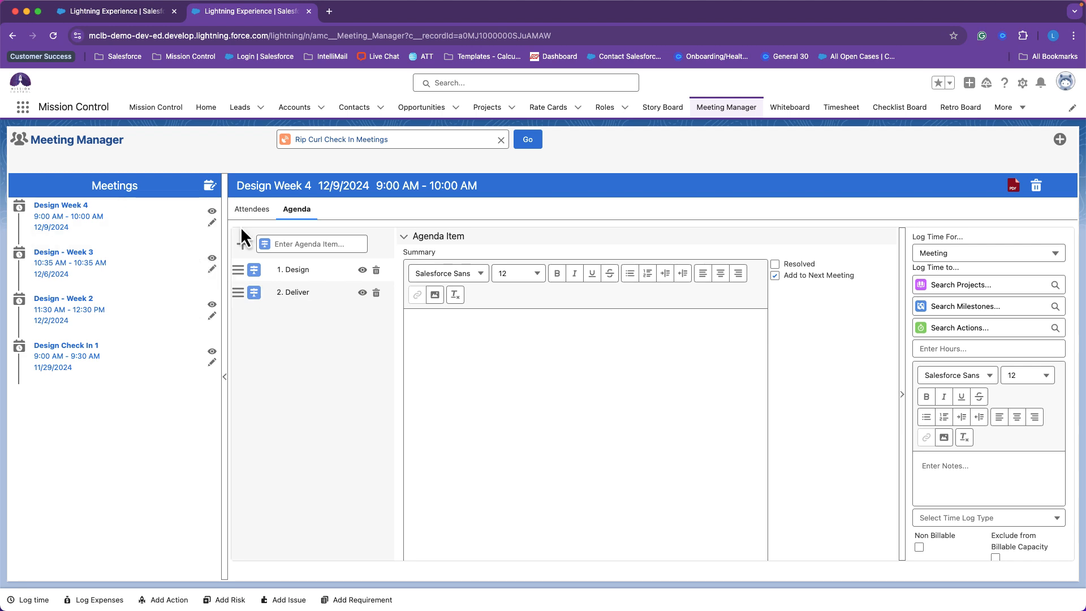
pyautogui.click(581, 340)
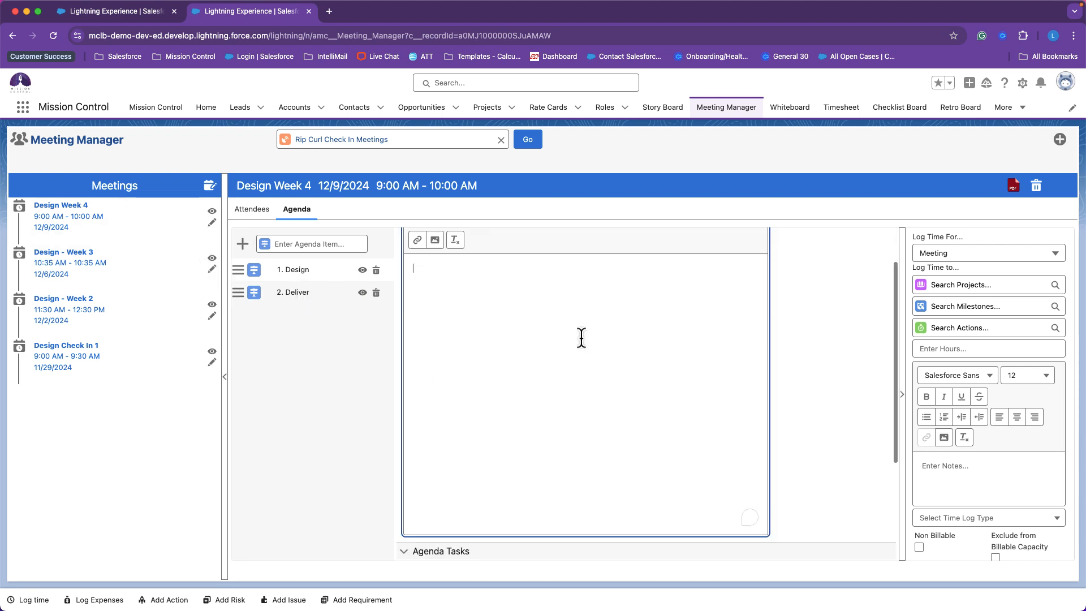
pyautogui.write('Test')
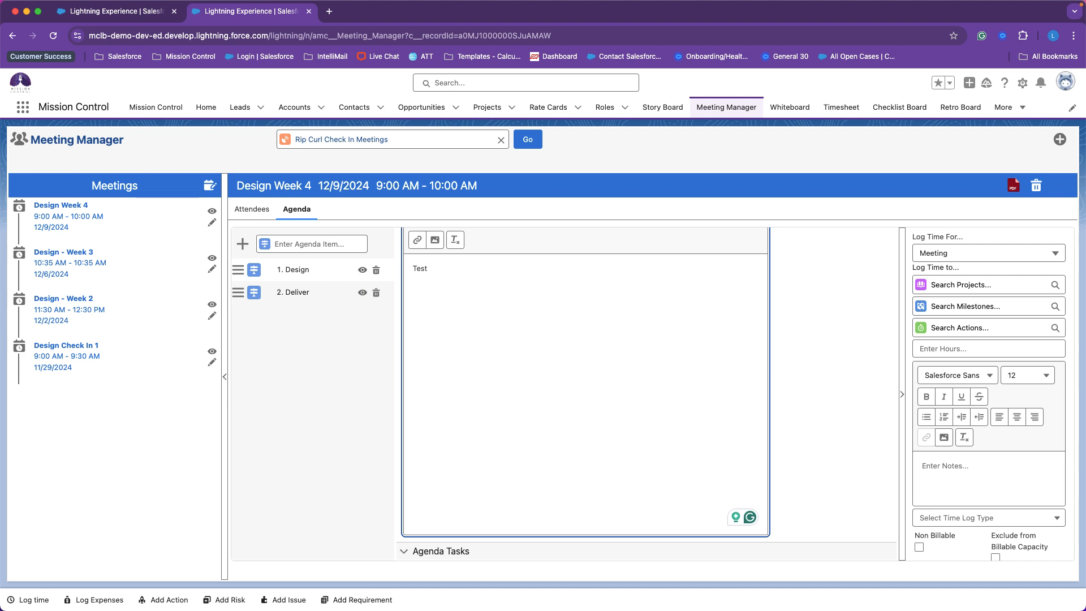
pyautogui.scroll(2, 503, 350)
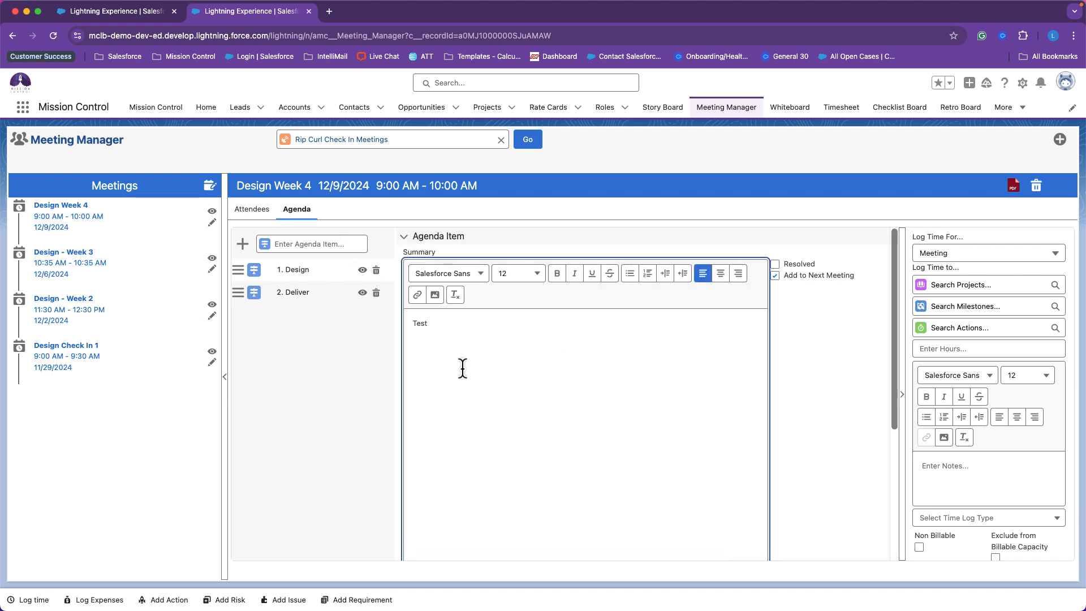
# Step: Examine the Agenda Tasks section and the record details of the Design agenda item
pyautogui.scroll(-1, 459, 468)
pyautogui.scroll(-2, 460, 468)
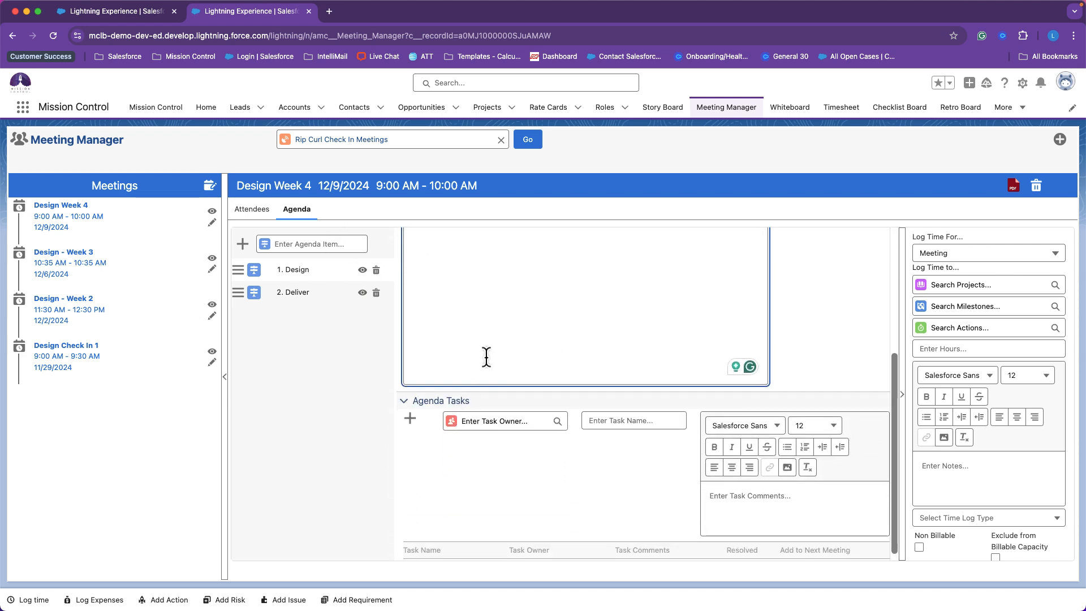
pyautogui.scroll(5, 485, 356)
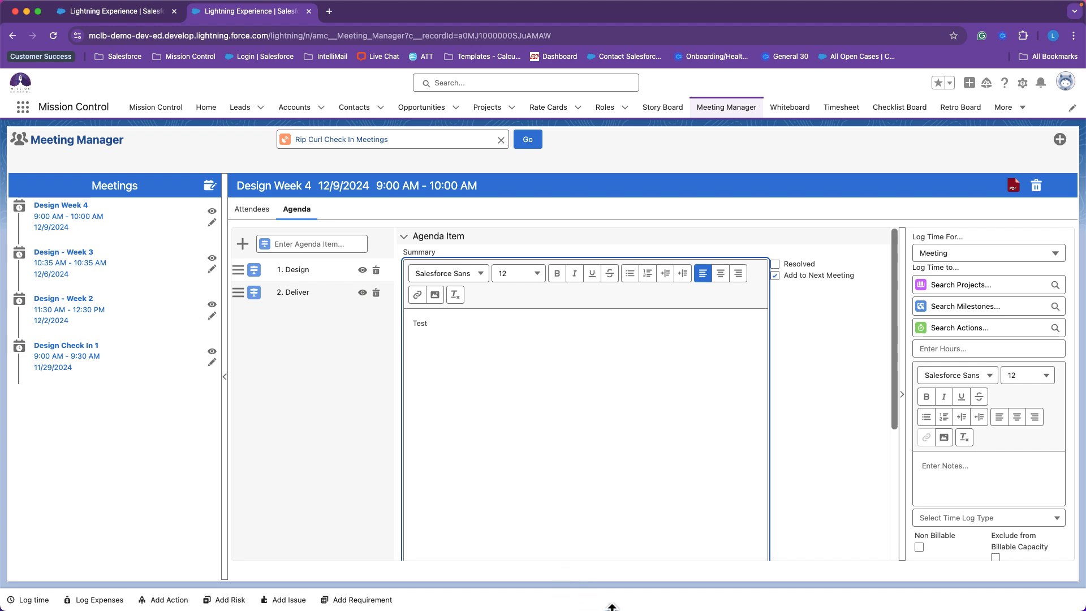
pyautogui.scroll(-6, 646, 539)
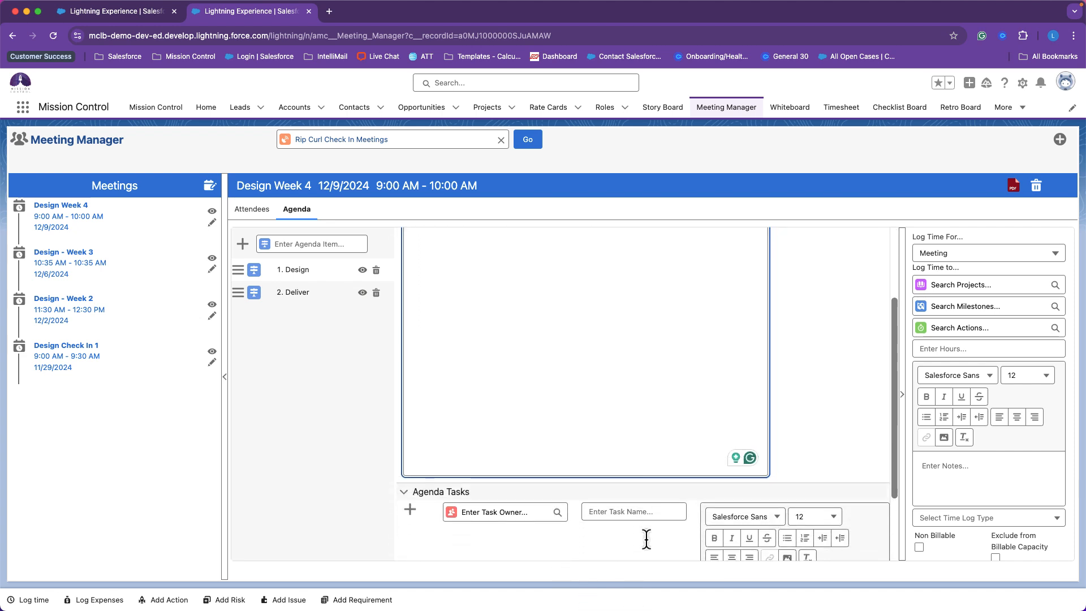
pyautogui.scroll(-1, 646, 547)
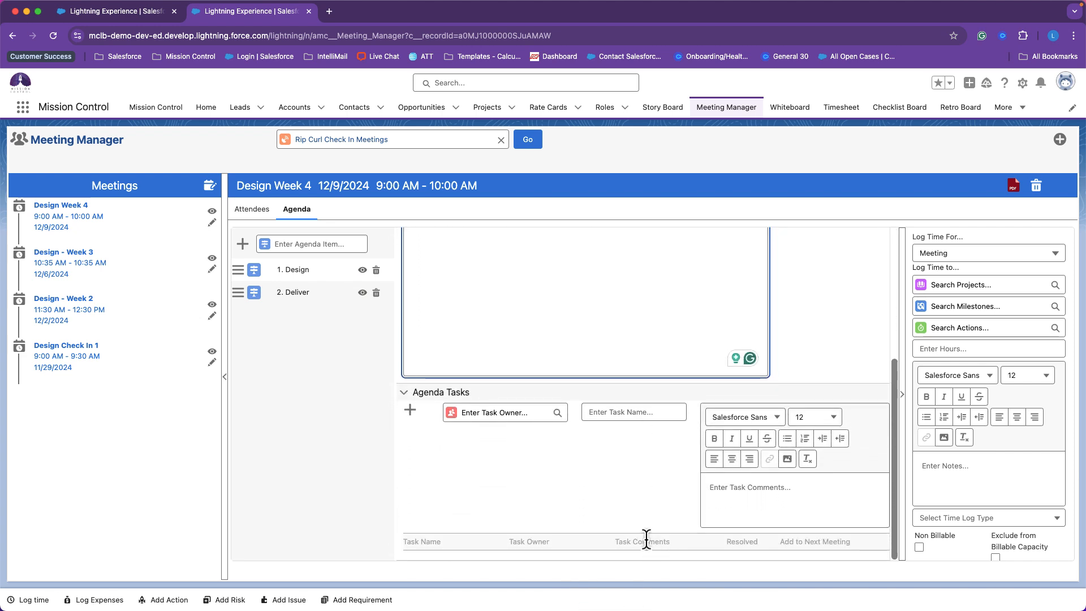
pyautogui.scroll(7, 646, 538)
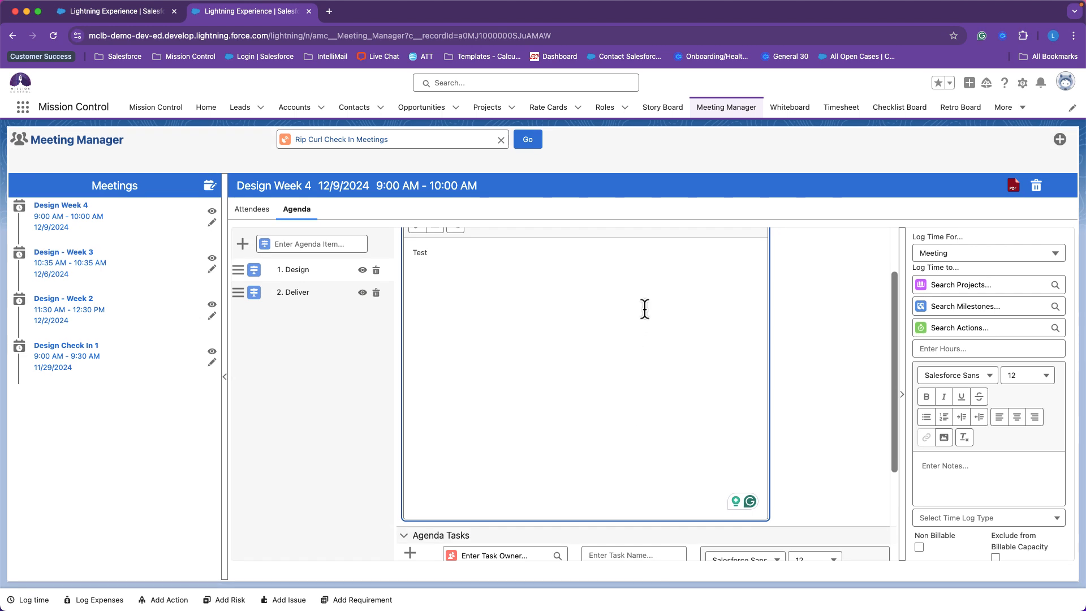
pyautogui.click(814, 324)
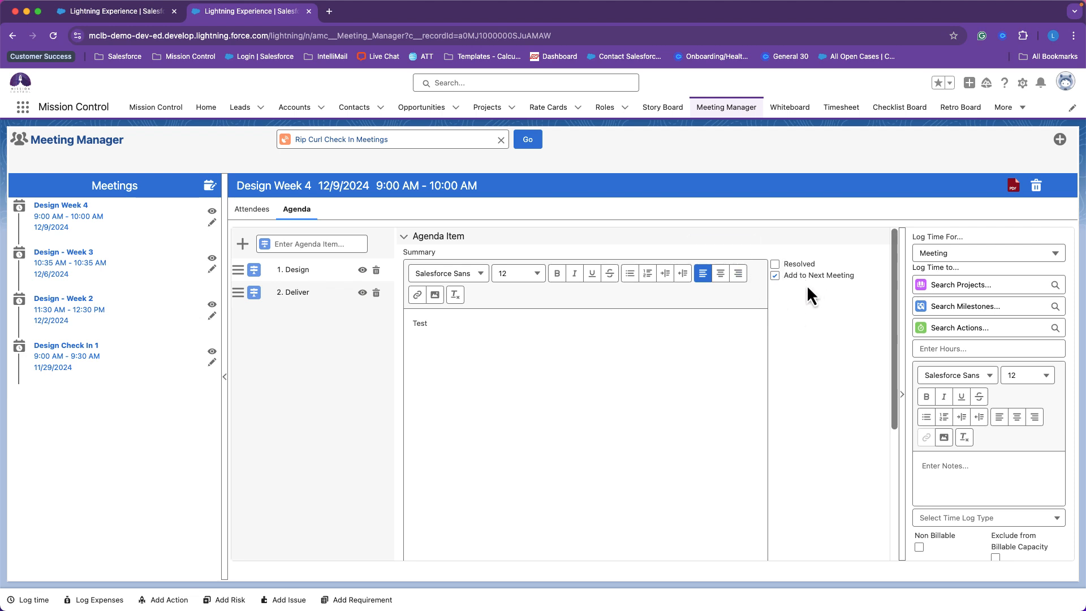
pyautogui.click(362, 271)
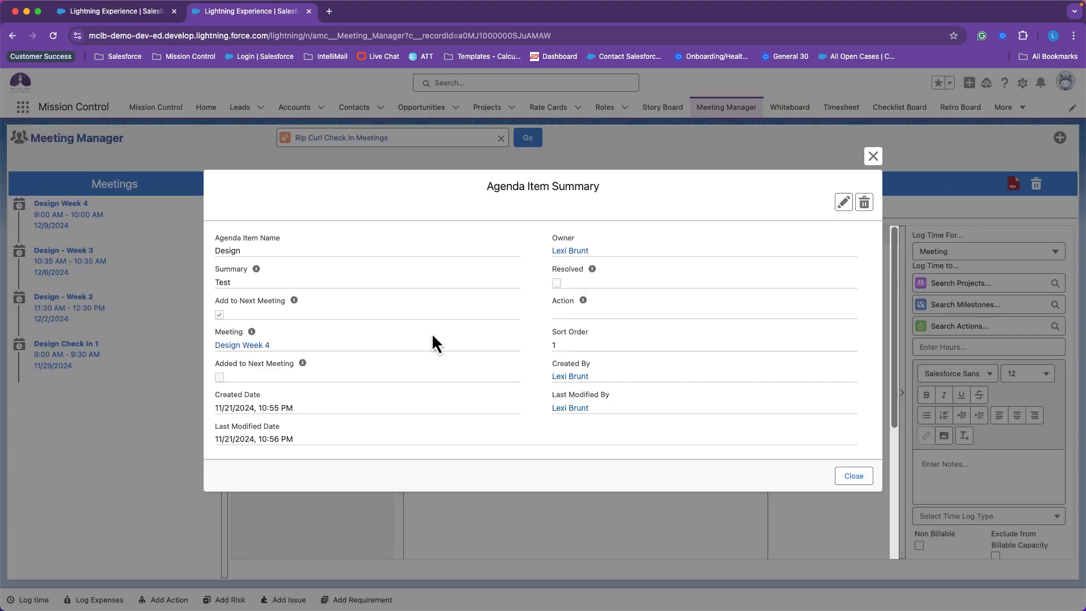
pyautogui.click(855, 478)
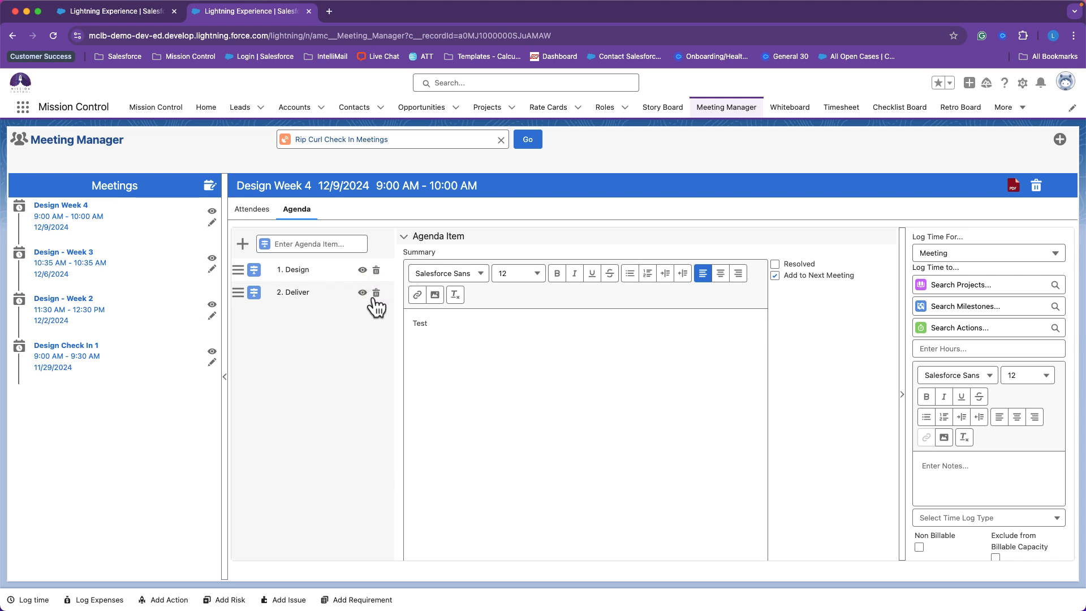
# Step: Reorder the Design Week 4 agenda so that Deliver comes before Design
pyautogui.moveTo(243, 274)
pyautogui.mouseDown()
pyautogui.moveTo(241, 298)
pyautogui.moveTo(241, 284)
pyautogui.mouseUp()
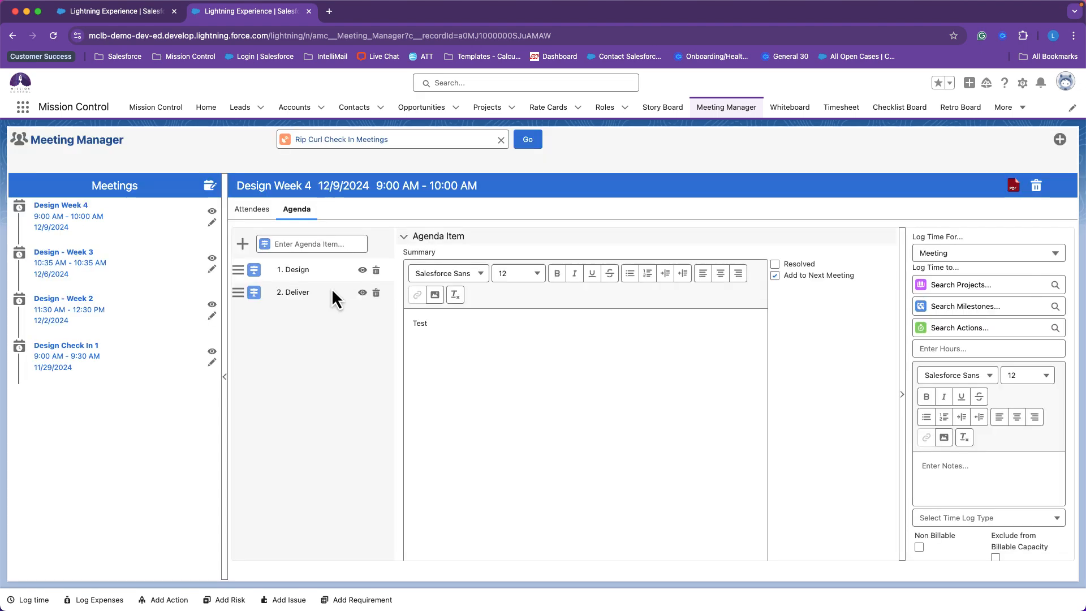
pyautogui.moveTo(334, 295); pyautogui.dragTo(332, 266)
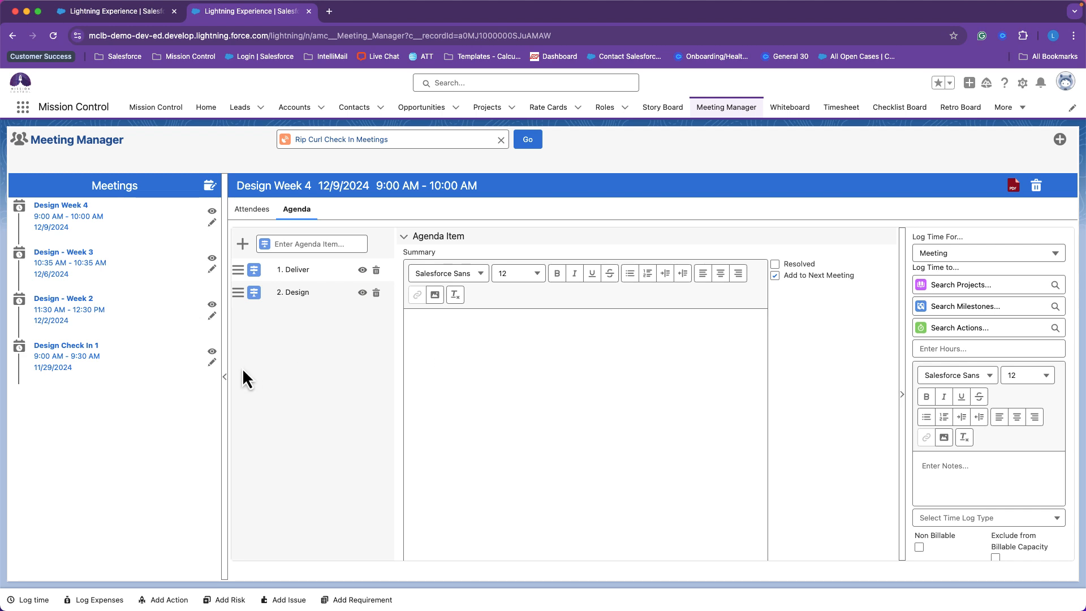
# Step: Collapse the list of meetings beside the agenda and expand it again
pyautogui.click(225, 377)
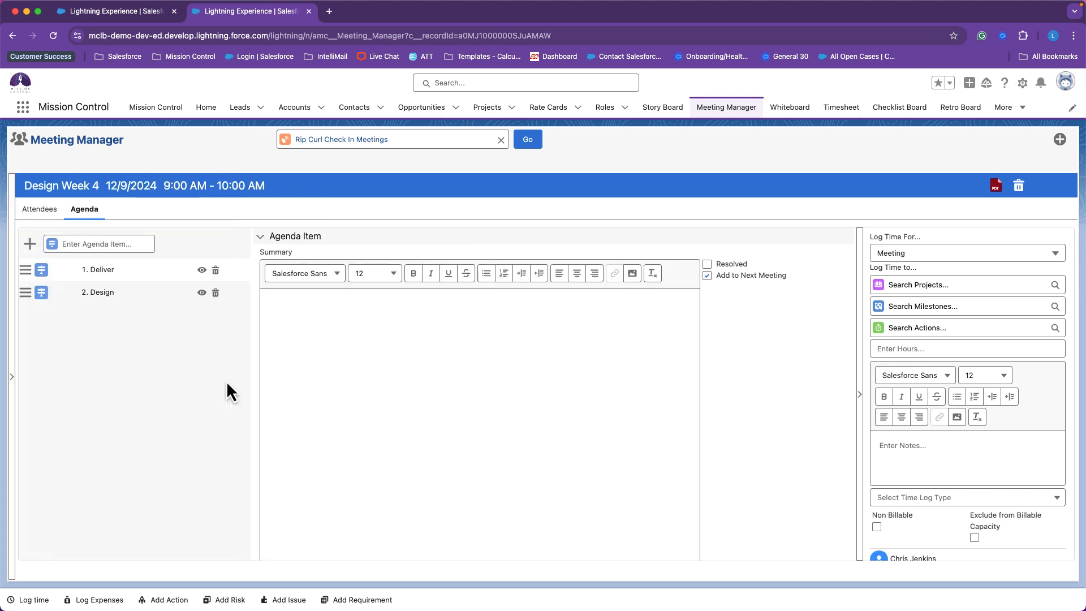
pyautogui.click(11, 376)
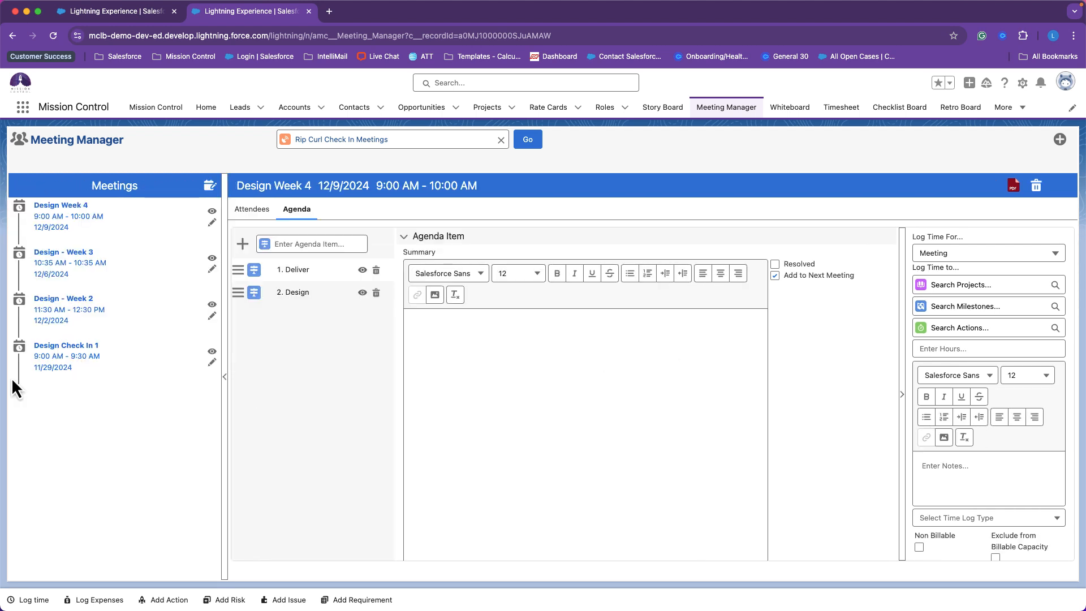
# Step: Collapse the time logging area beside the Design Week 4 agenda and expand it again
pyautogui.click(904, 403)
pyautogui.scroll(-5, 820, 413)
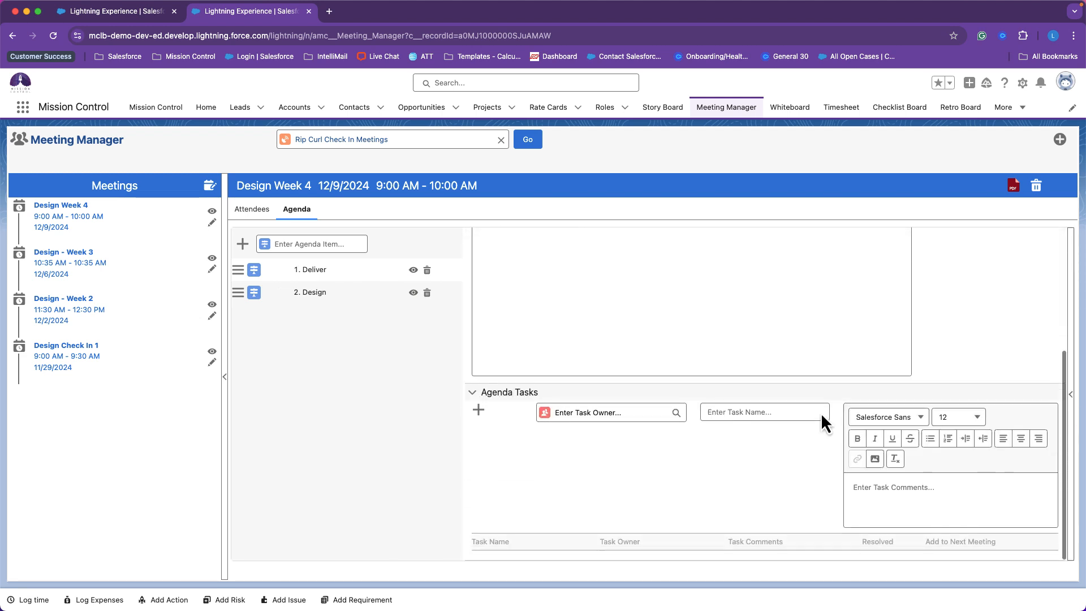
pyautogui.scroll(5, 820, 412)
pyautogui.click(1070, 395)
# Step: Add the agenda task Follow Up email to the Deliver item, with the fourth suggested contact as task owner
pyautogui.scroll(-5, 867, 421)
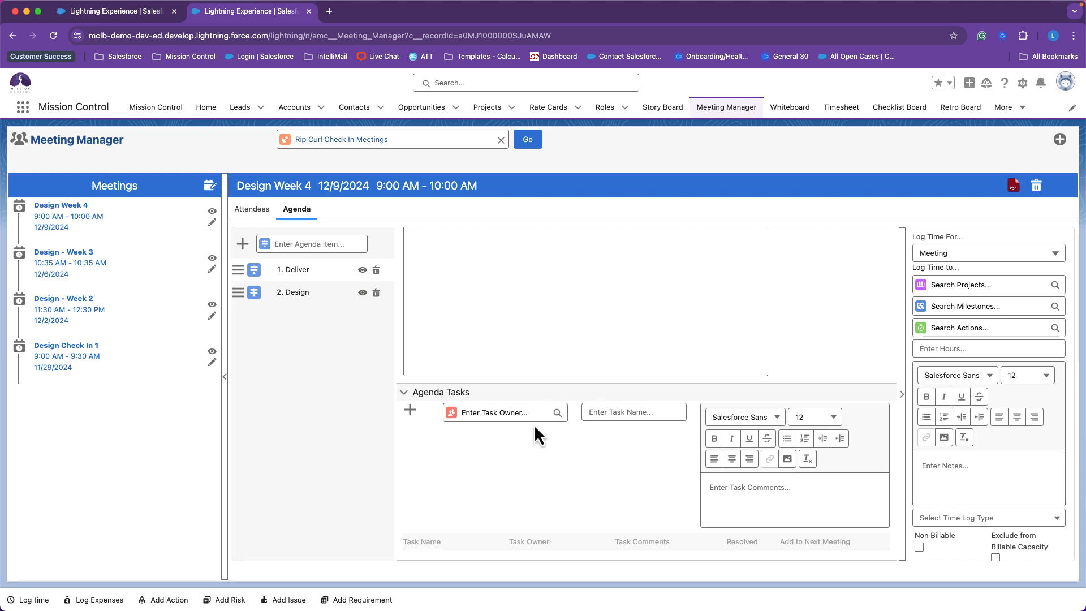
pyautogui.click(504, 407)
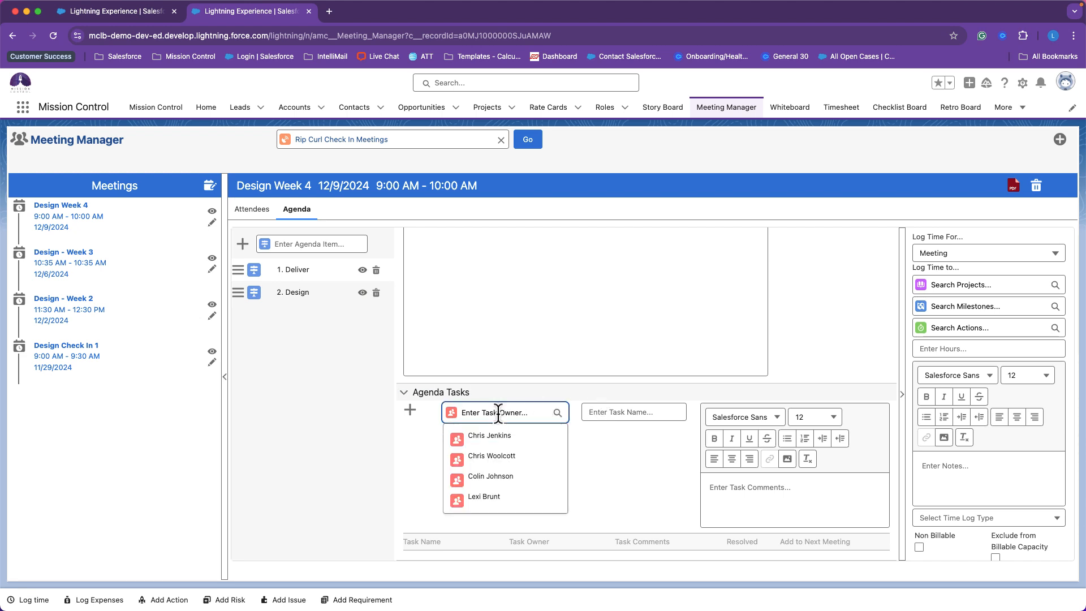
pyautogui.click(490, 497)
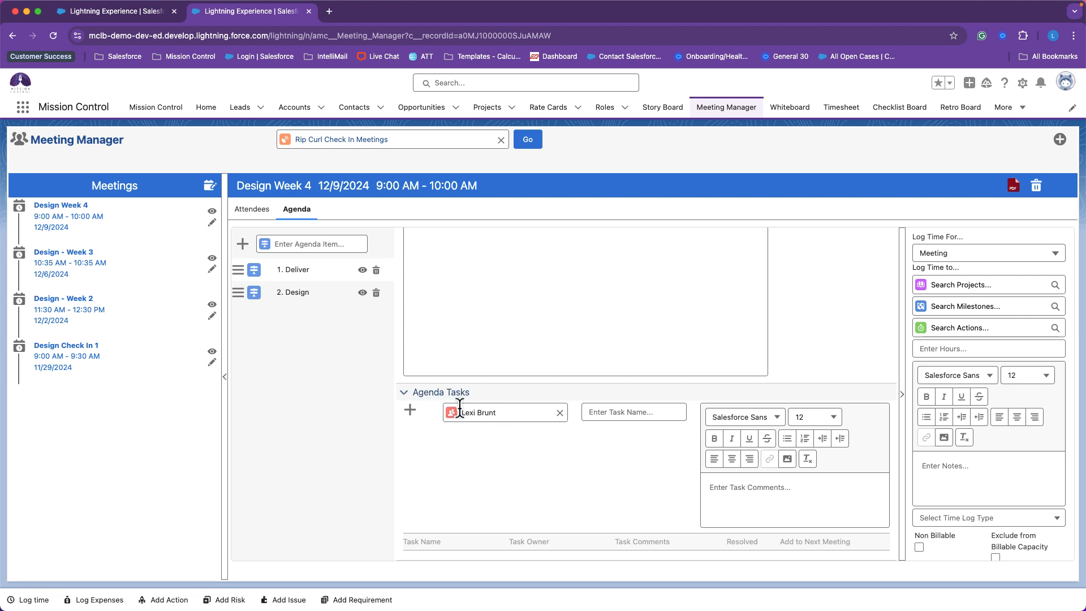
pyautogui.click(611, 412)
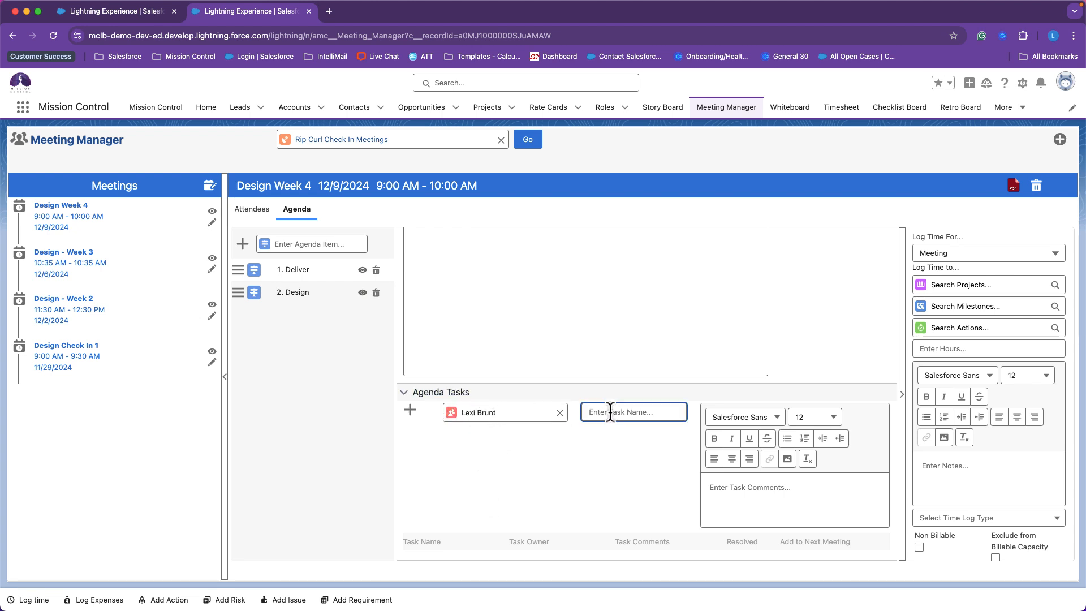
pyautogui.write('Follow Up email')
pyautogui.press('Return')
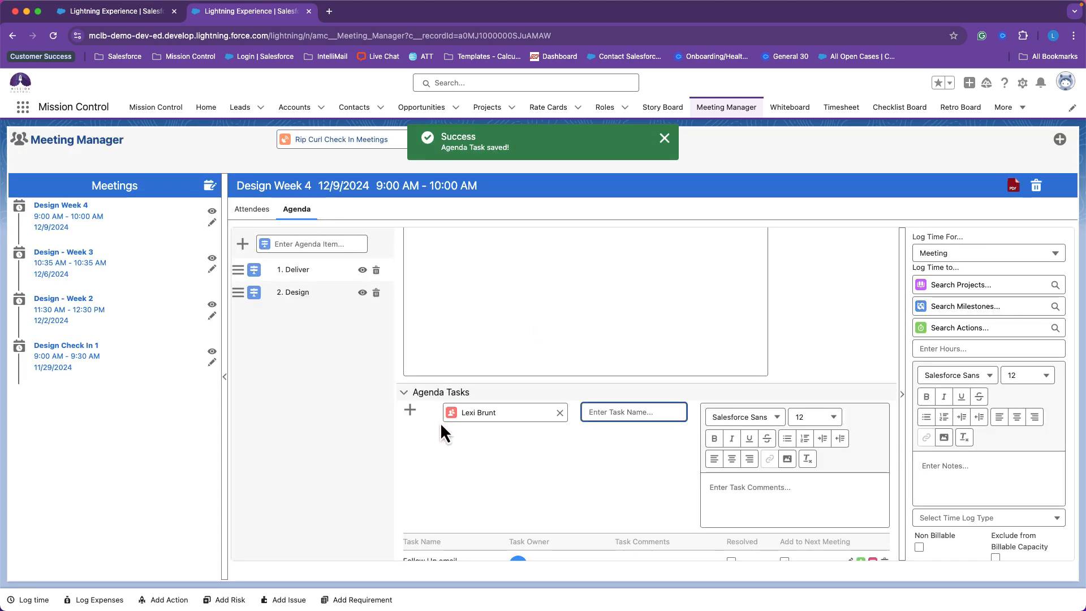
# Step: Add the agenda task Check in with Team for the same owner, with the comment "client concerned about budget"
pyautogui.scroll(-1, 542, 465)
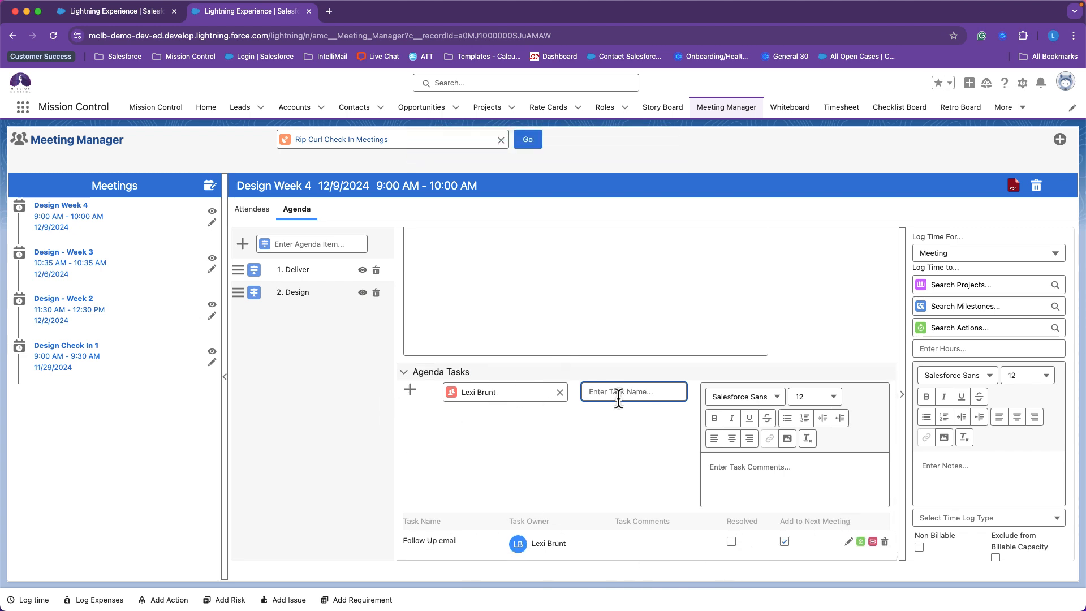
pyautogui.write('Check in with Team')
pyautogui.click(799, 490)
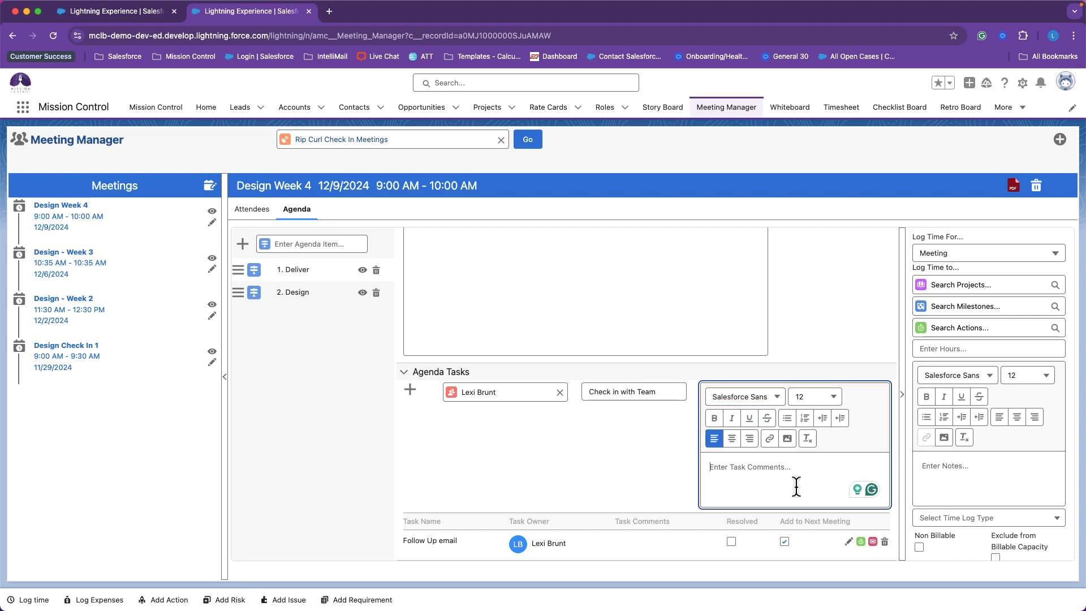
pyautogui.write('client concerned about budget')
pyautogui.click(632, 495)
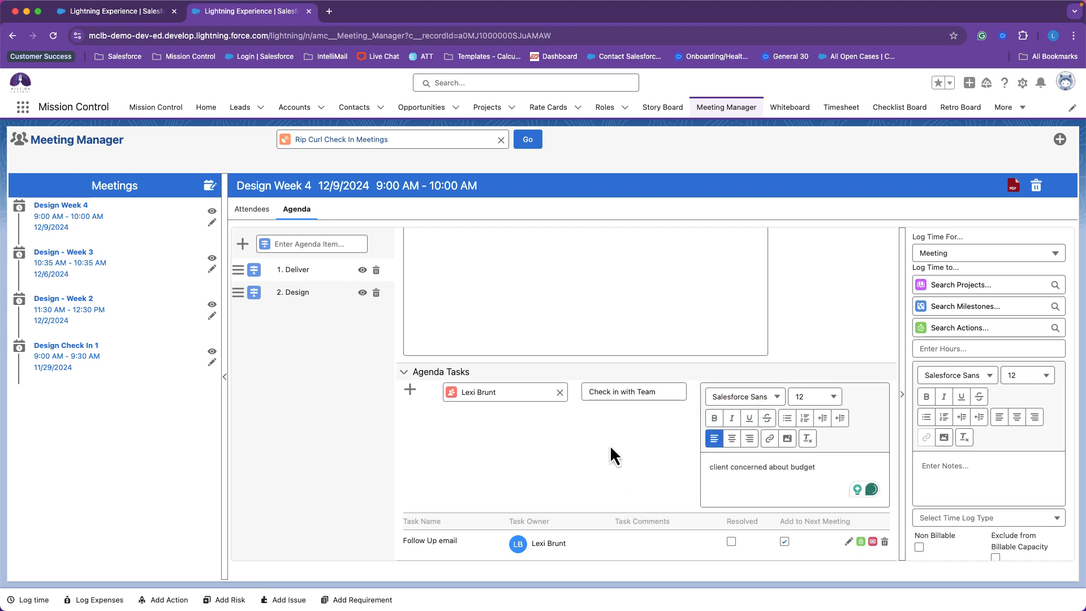
pyautogui.click(410, 389)
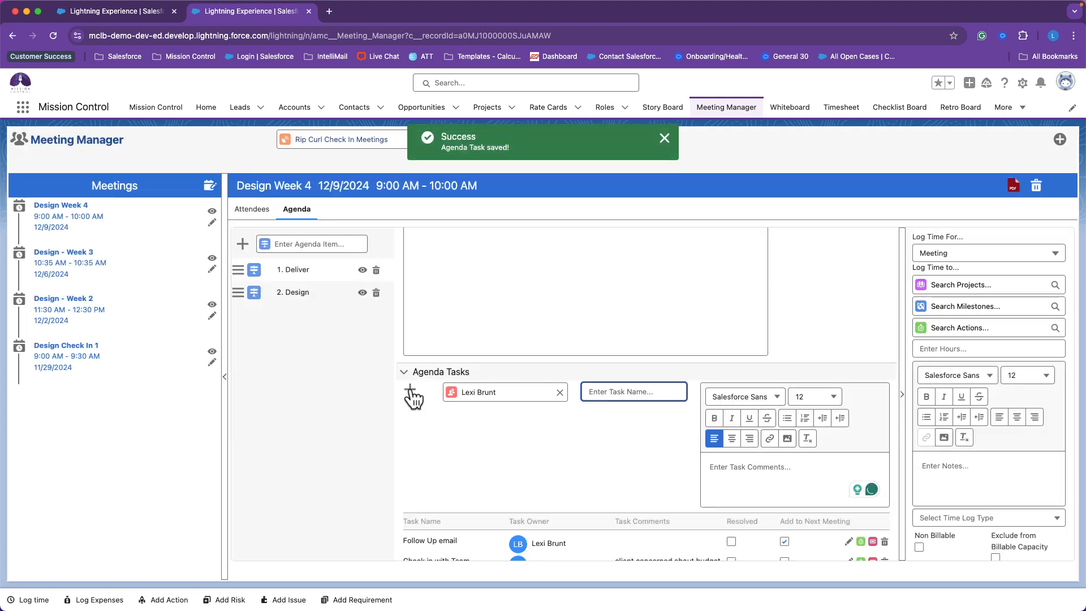
# Step: Convert the Follow Up email task to an action under Rip Curl: Website Build, milestone Design, with 7 billable scheduled hours, and save it
pyautogui.scroll(-1, 589, 435)
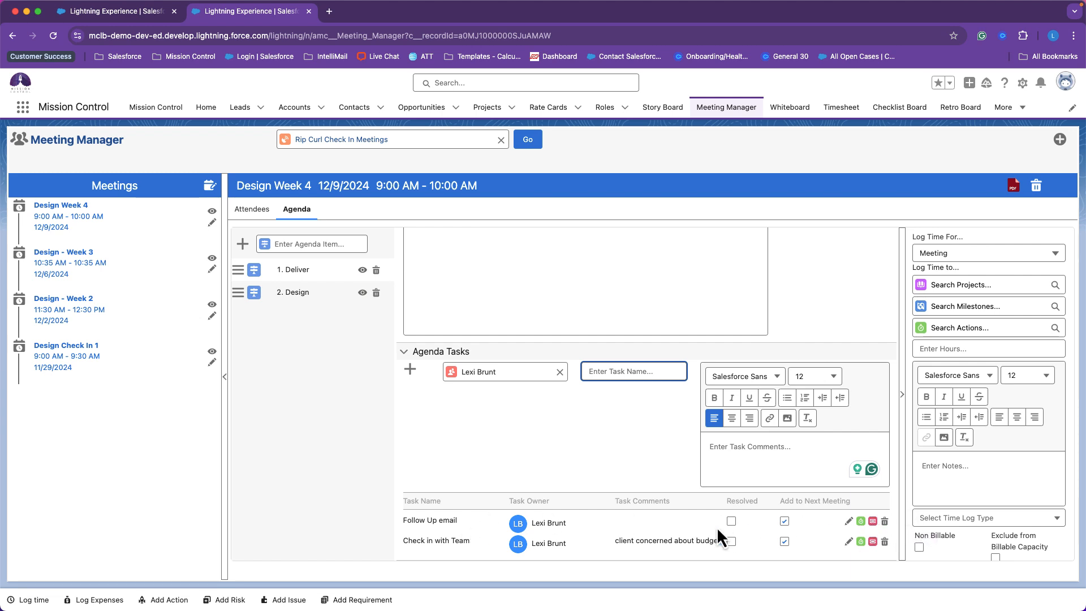
pyautogui.click(859, 522)
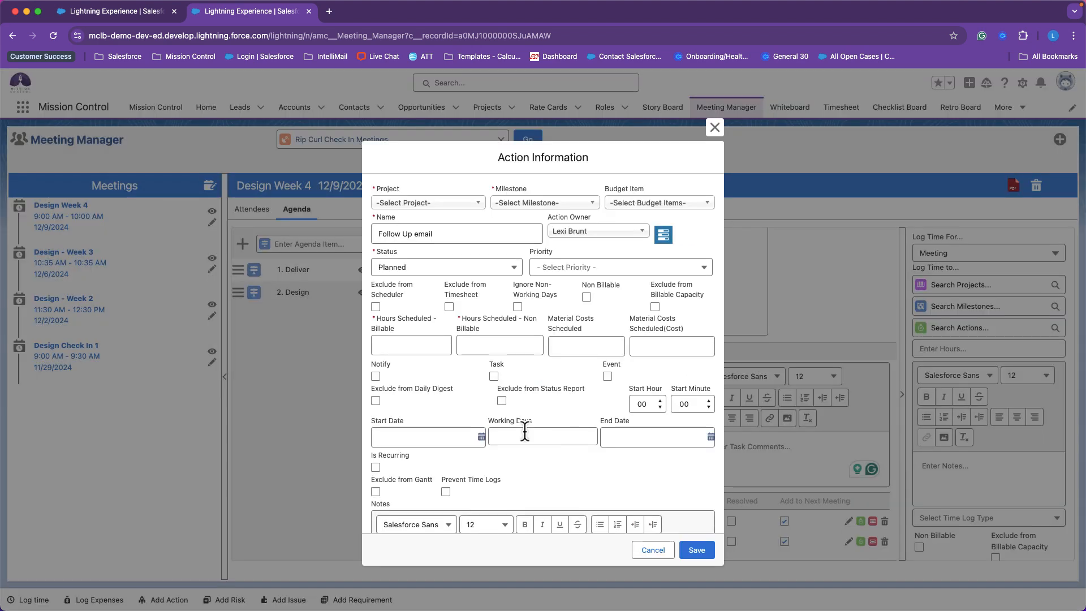
pyautogui.click(444, 203)
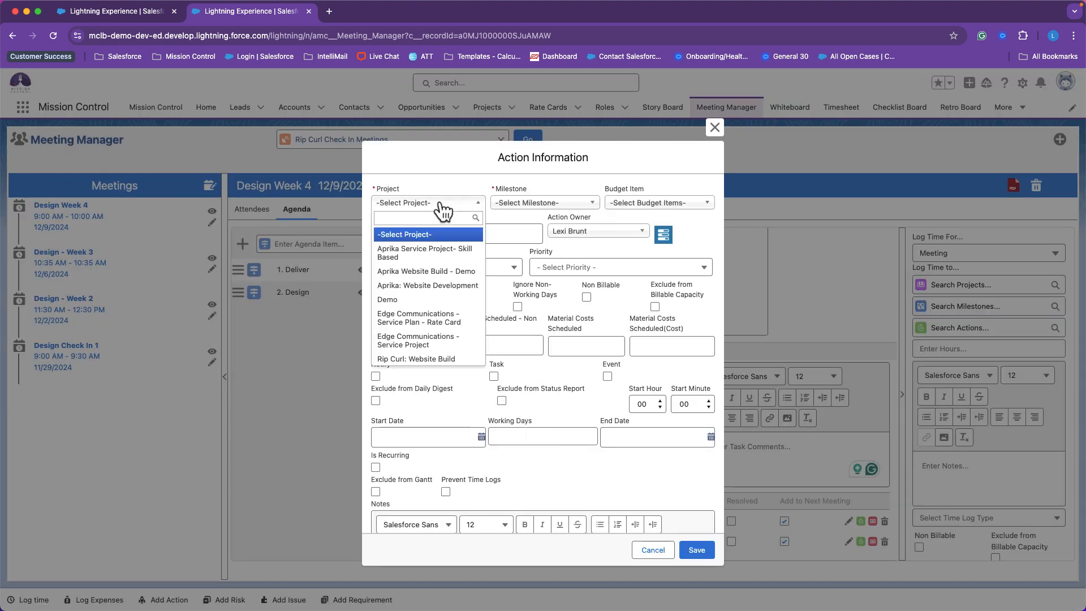
pyautogui.click(449, 359)
pyautogui.click(661, 224)
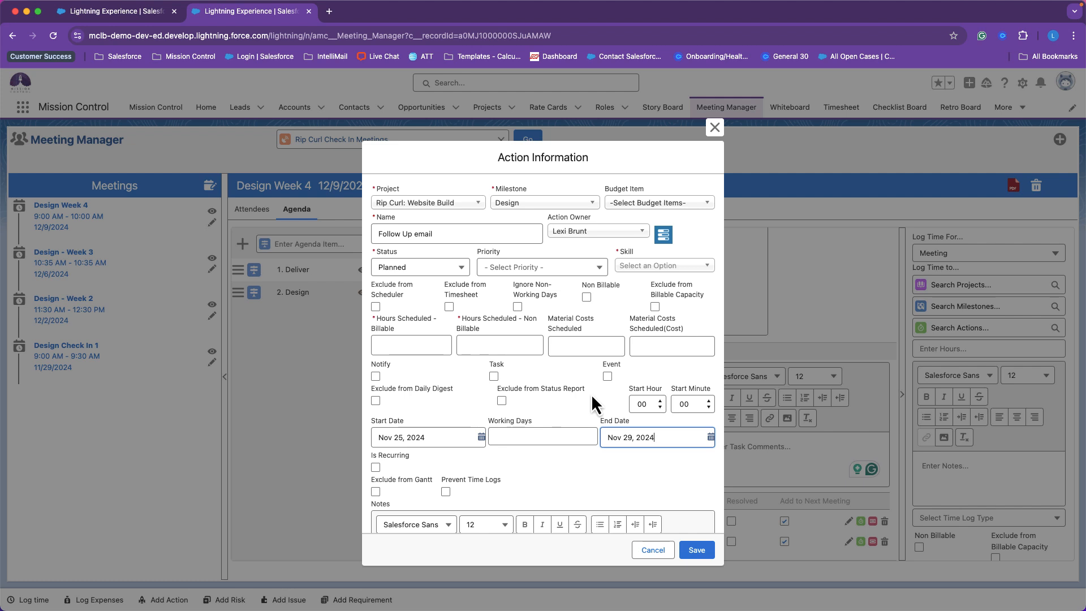
pyautogui.click(412, 346)
pyautogui.write('7')
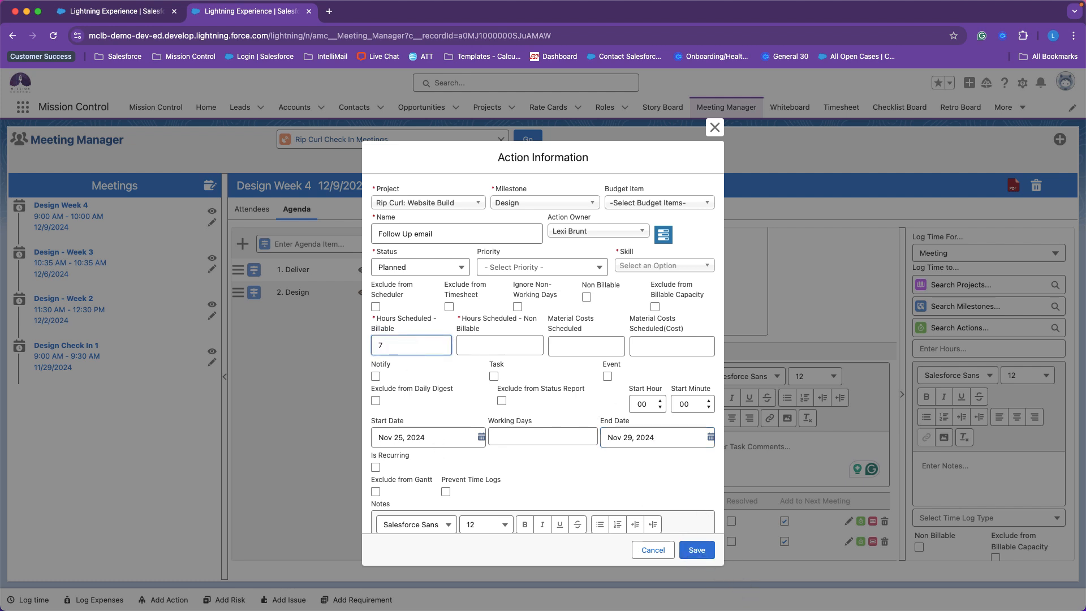
pyautogui.click(695, 549)
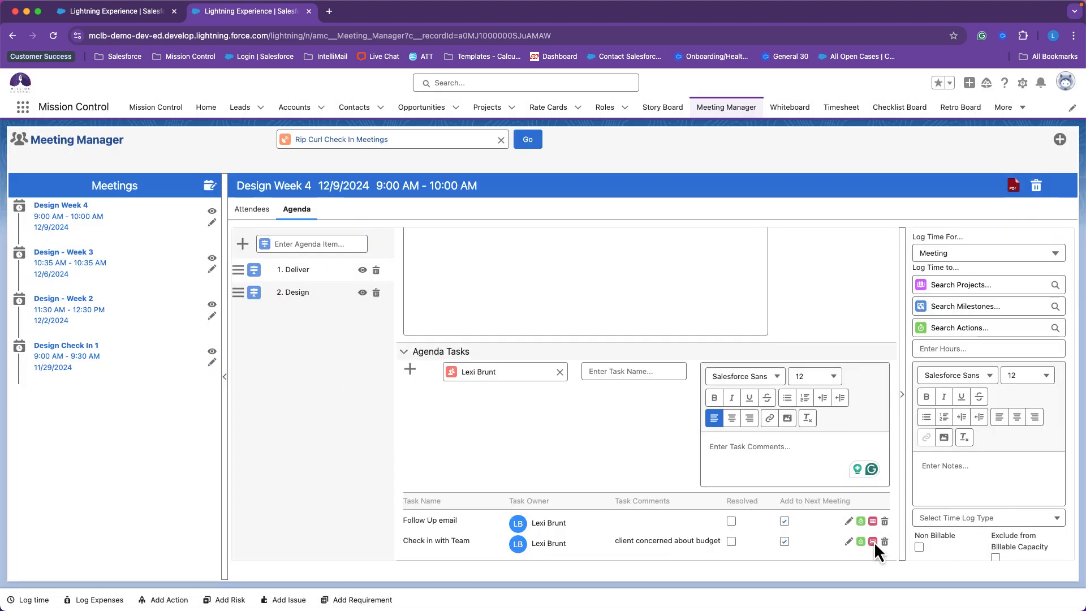
# Step: Examine the form for converting the Check in with Team task to a checklist item and close it without saving
pyautogui.click(872, 542)
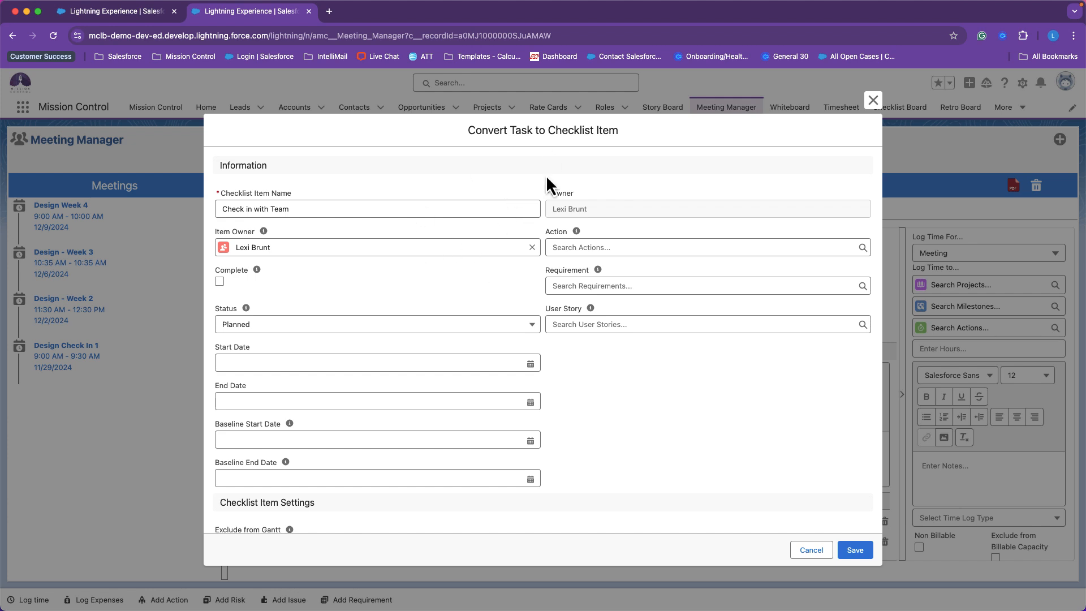
pyautogui.scroll(-3, 531, 375)
pyautogui.scroll(3, 546, 383)
pyautogui.scroll(-10, 306, 341)
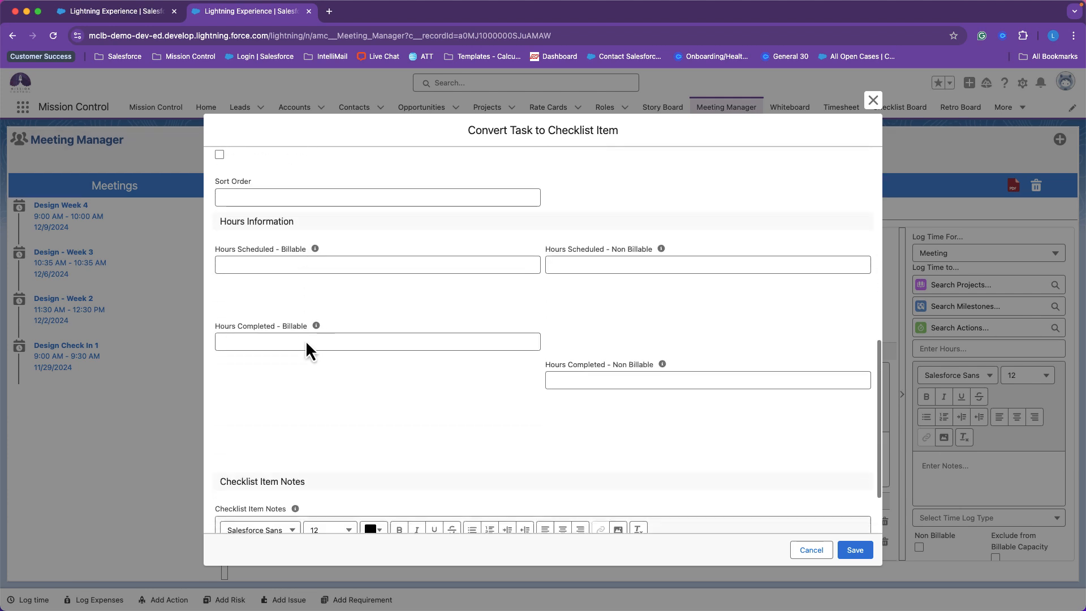
pyautogui.scroll(10, 308, 393)
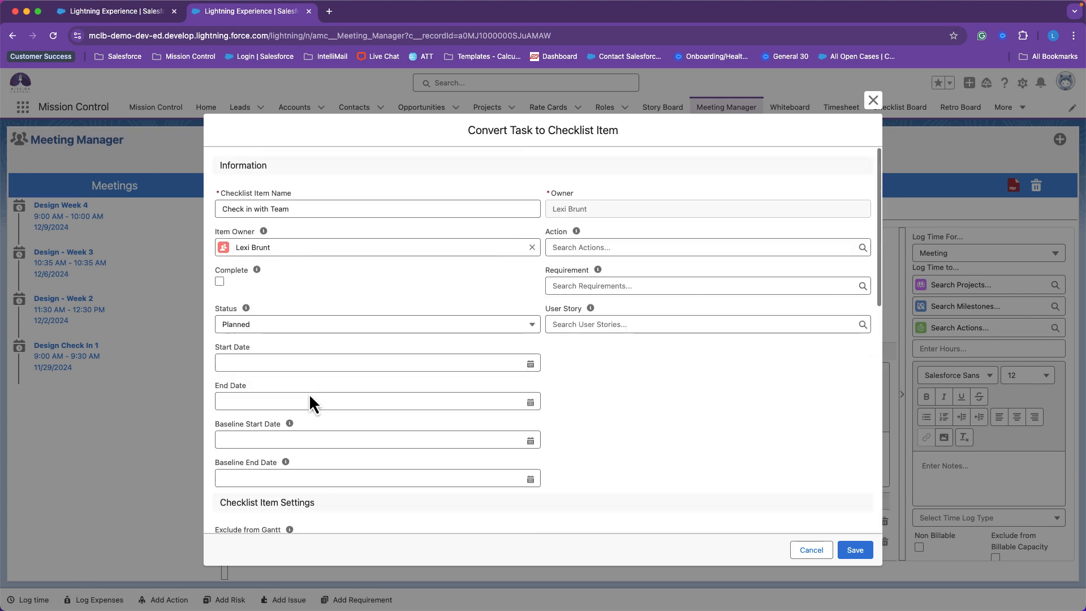
pyautogui.click(810, 550)
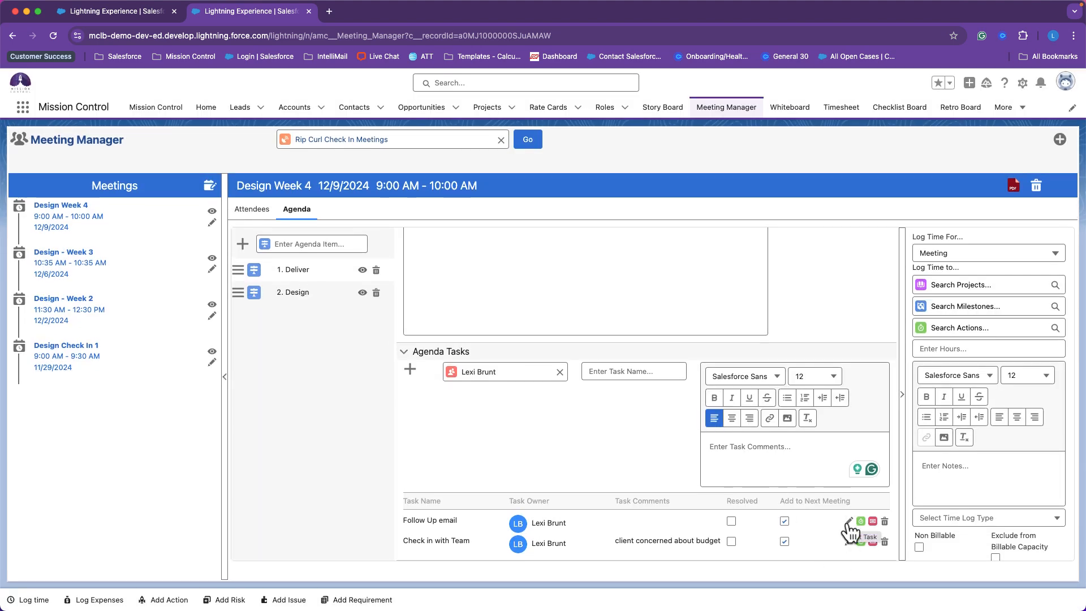
# Step: Review the editable details of the Follow Up email task and save them without making changes
pyautogui.click(849, 522)
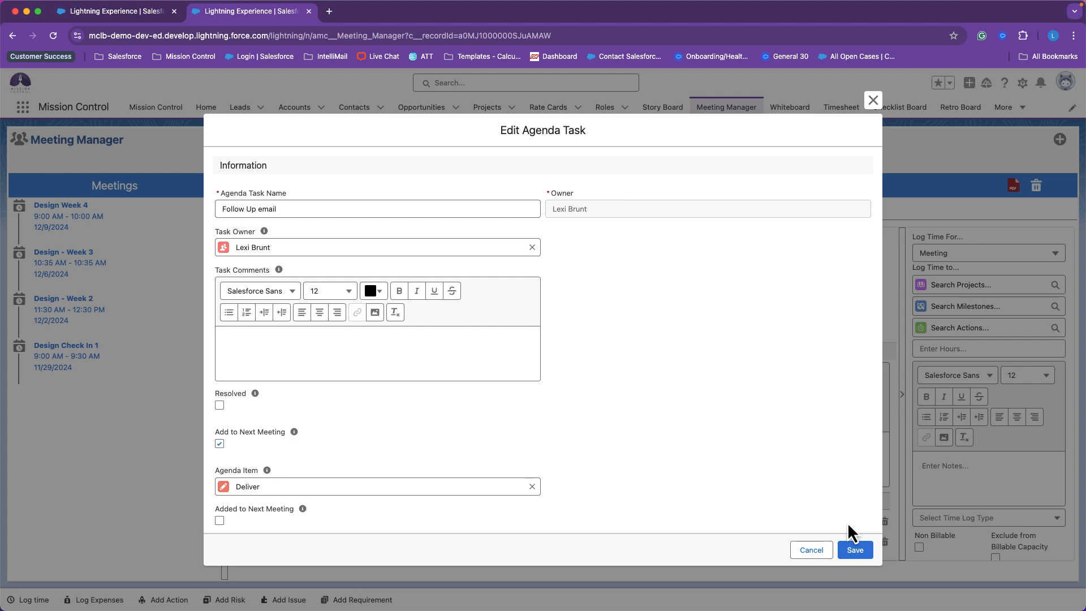
pyautogui.click(852, 550)
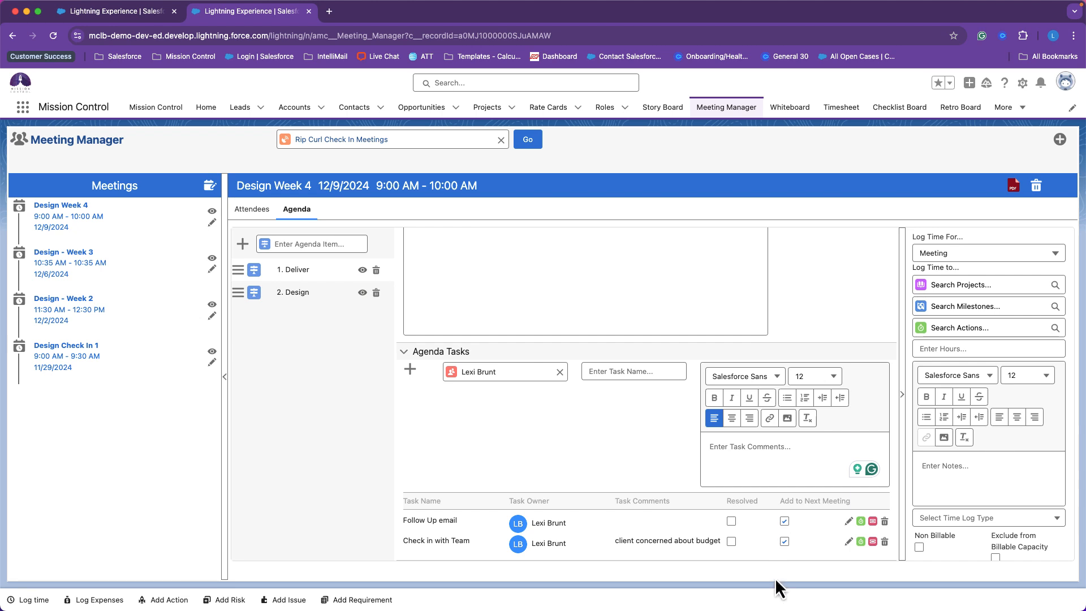
pyautogui.scroll(5, 715, 470)
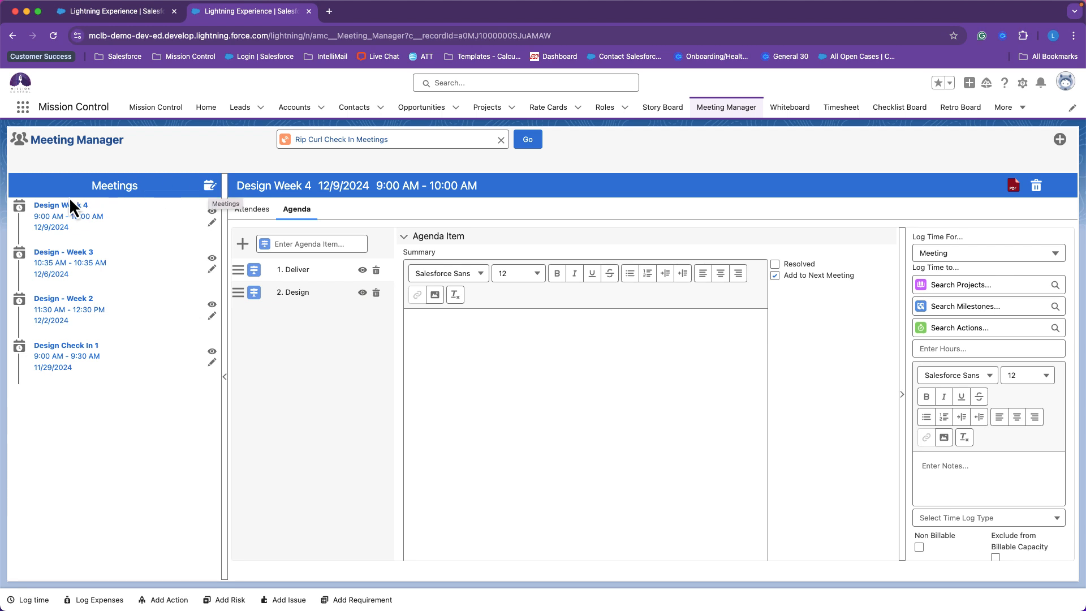
# Step: Start a new meeting and load it from Design - Week 3, with the source text edited to Design - Week 4
pyautogui.click(210, 187)
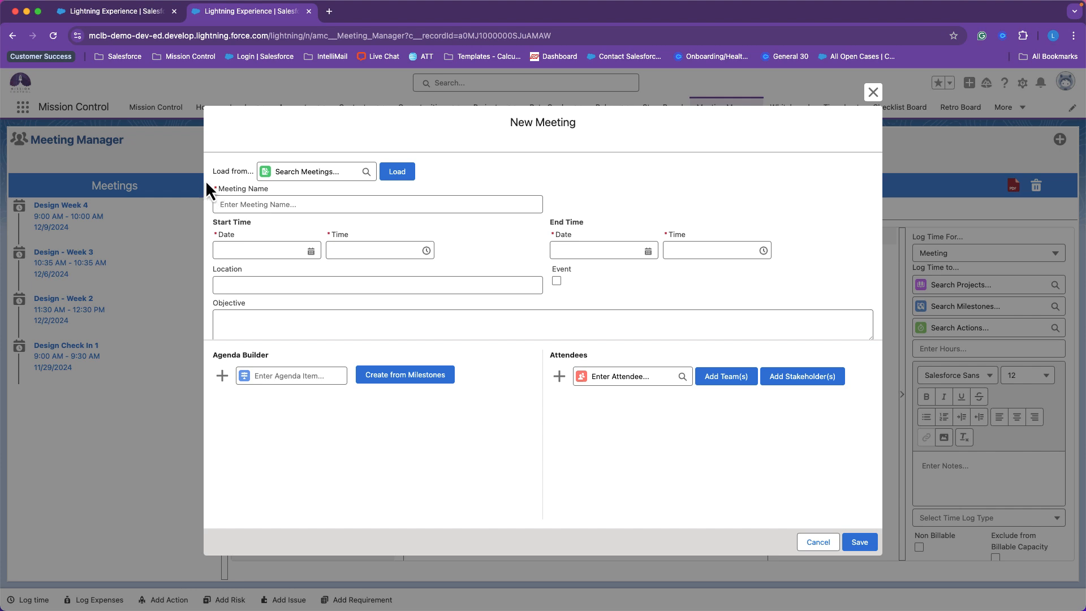
pyautogui.click(332, 178)
pyautogui.click(348, 243)
pyautogui.click(343, 178)
pyautogui.press('BackSpace')
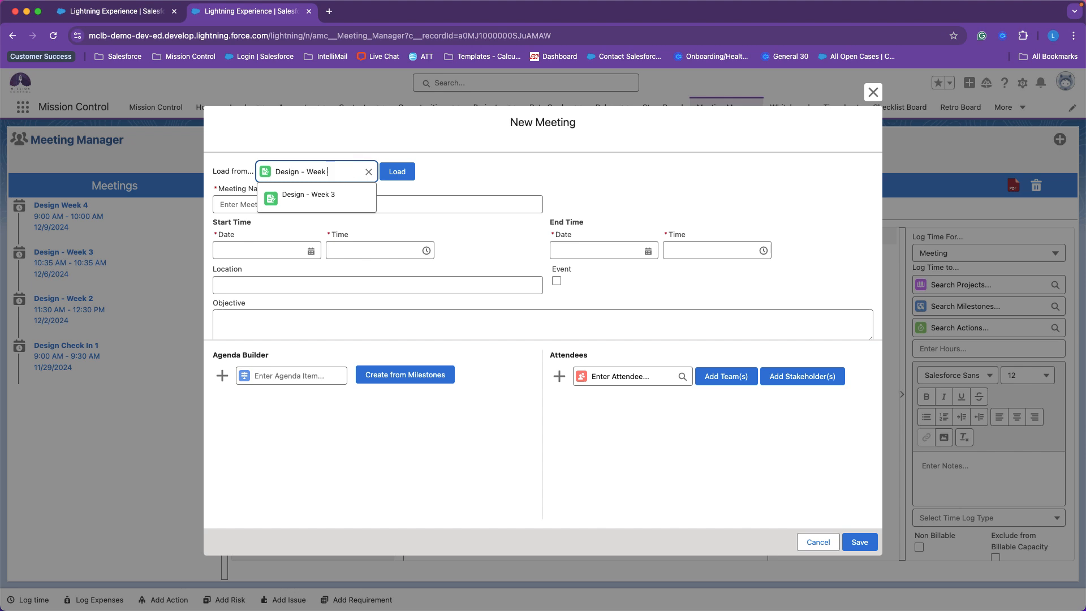
pyautogui.click(468, 181)
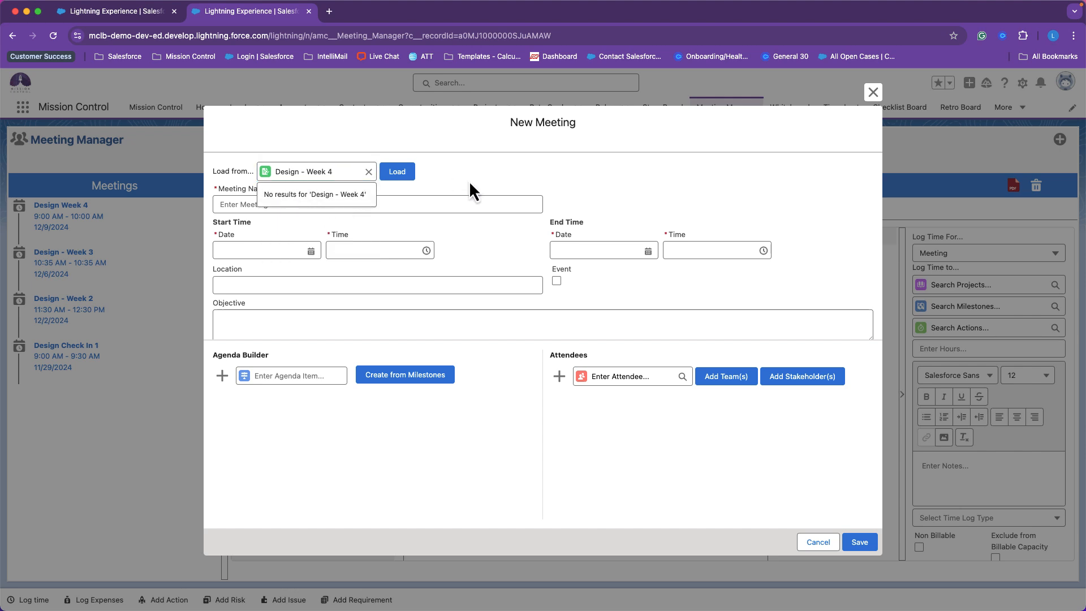
pyautogui.click(405, 173)
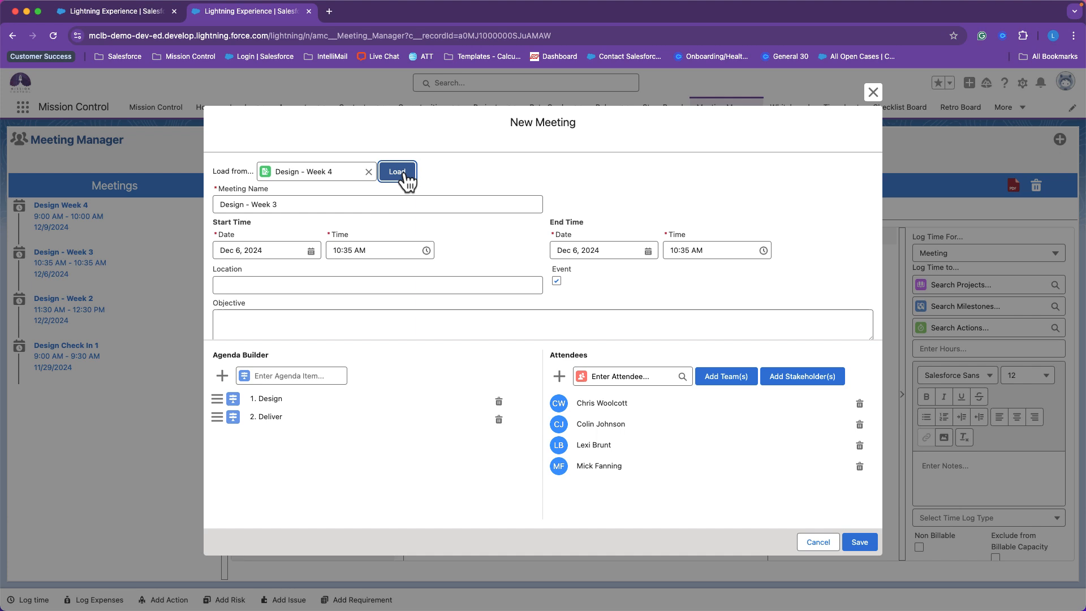
# Step: Rename the loaded meeting as Design - Week 4
pyautogui.click(293, 201)
pyautogui.press('BackSpace')
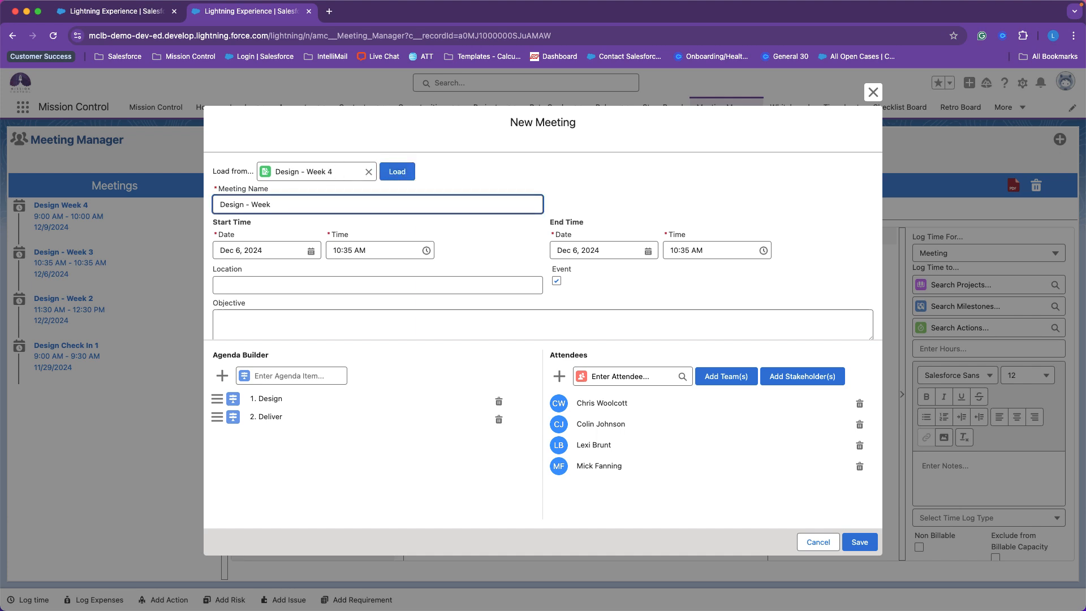
pyautogui.write('4')
pyautogui.click(396, 250)
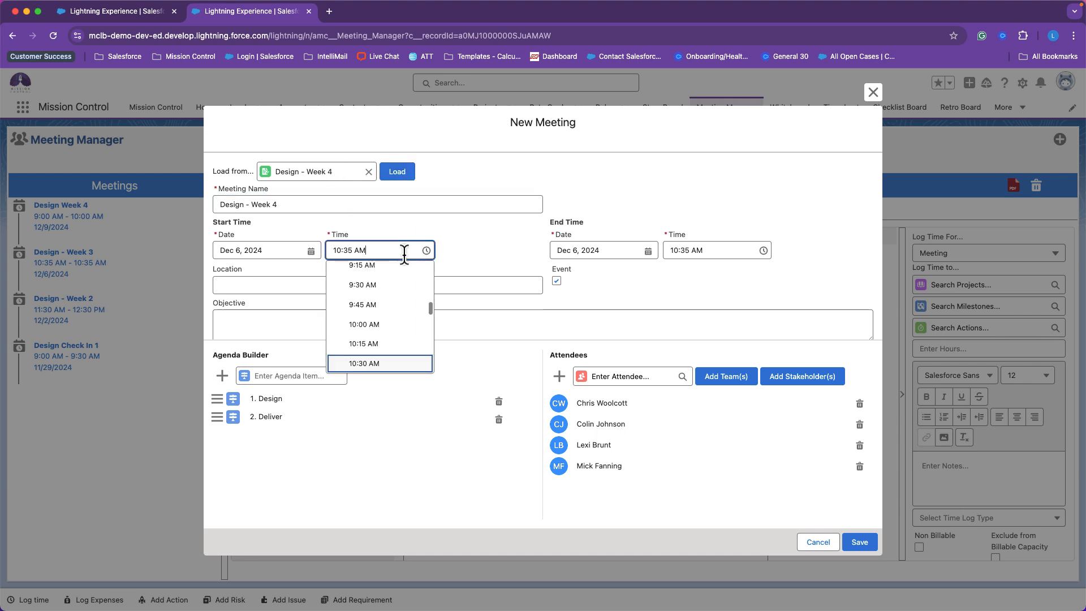
pyautogui.click(298, 232)
# Step: Change the new meeting's name to Design - Week 5
pyautogui.click(300, 205)
pyautogui.press('BackSpace')
pyautogui.write('5')
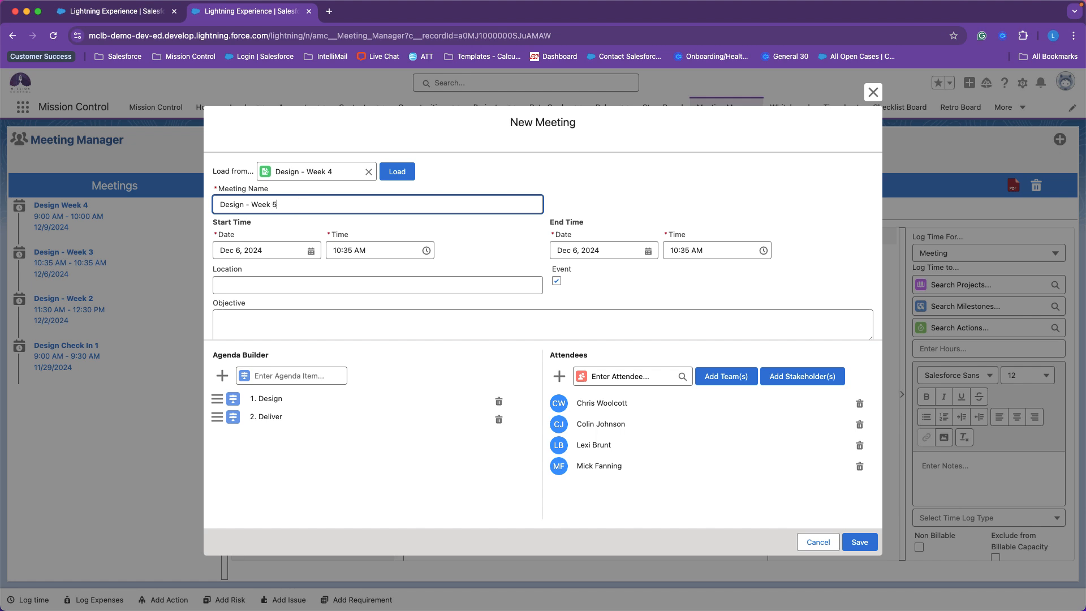
pyautogui.click(501, 284)
# Step: Save the Design - Week 5 meeting with its loaded dates, agenda and attendees, and view its Agenda Tasks section
pyautogui.click(315, 253)
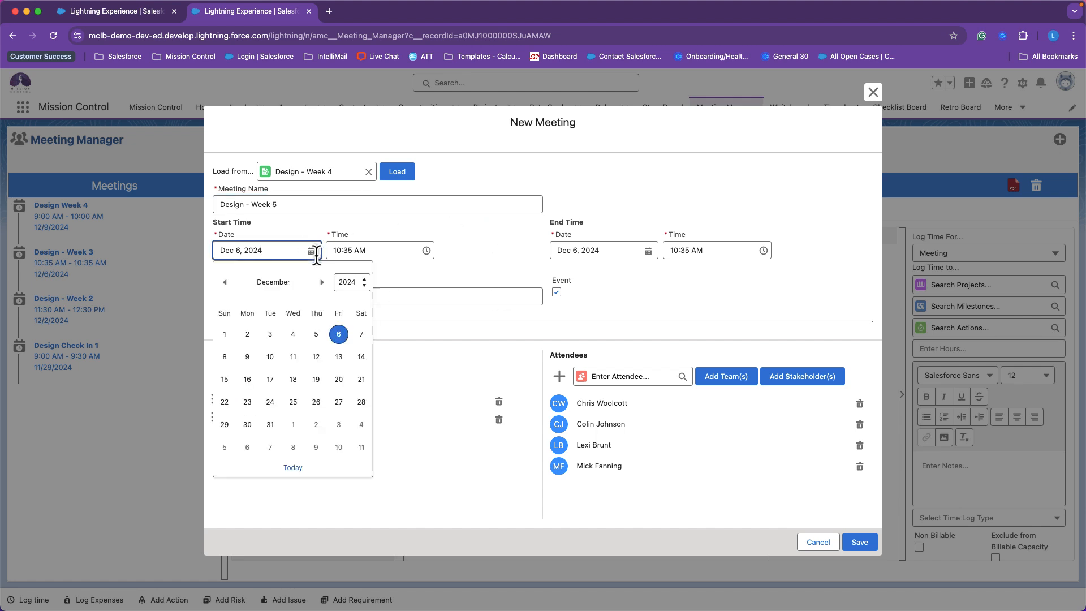
pyautogui.click(491, 266)
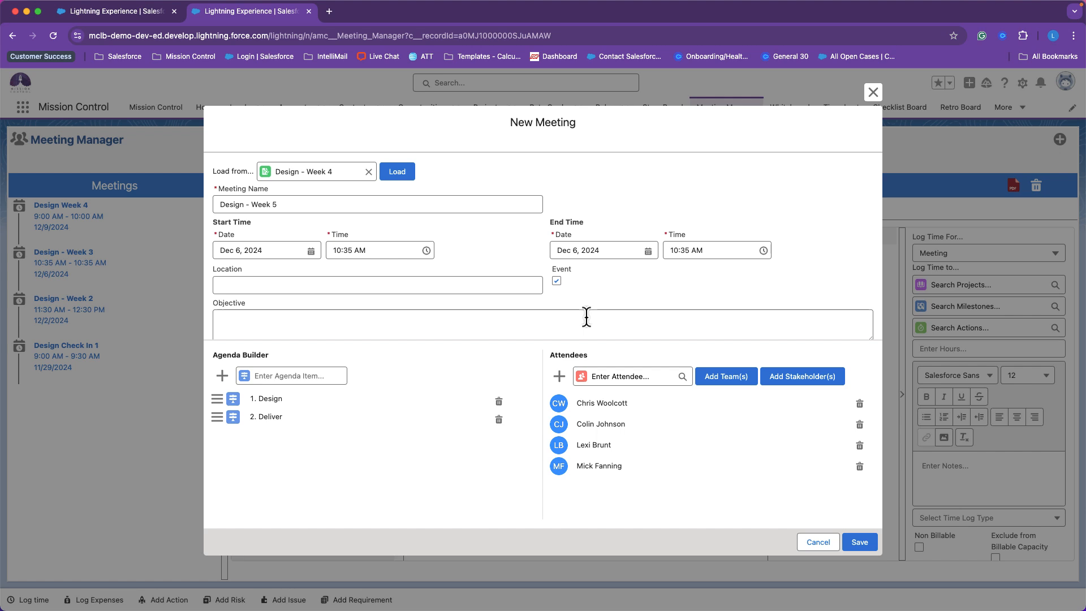
pyautogui.scroll(-2, 575, 300)
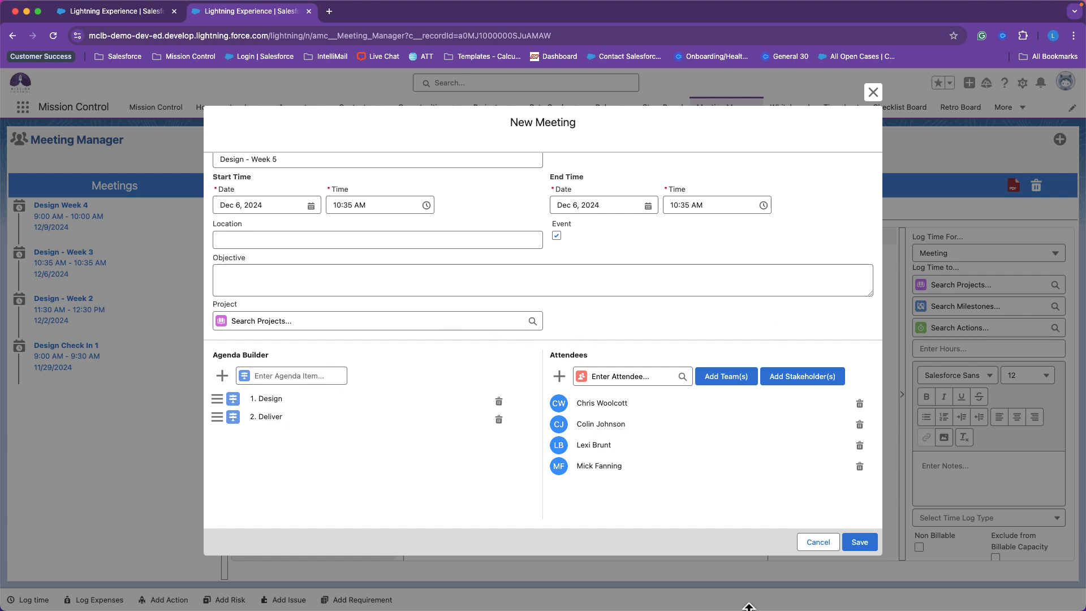
pyautogui.click(860, 545)
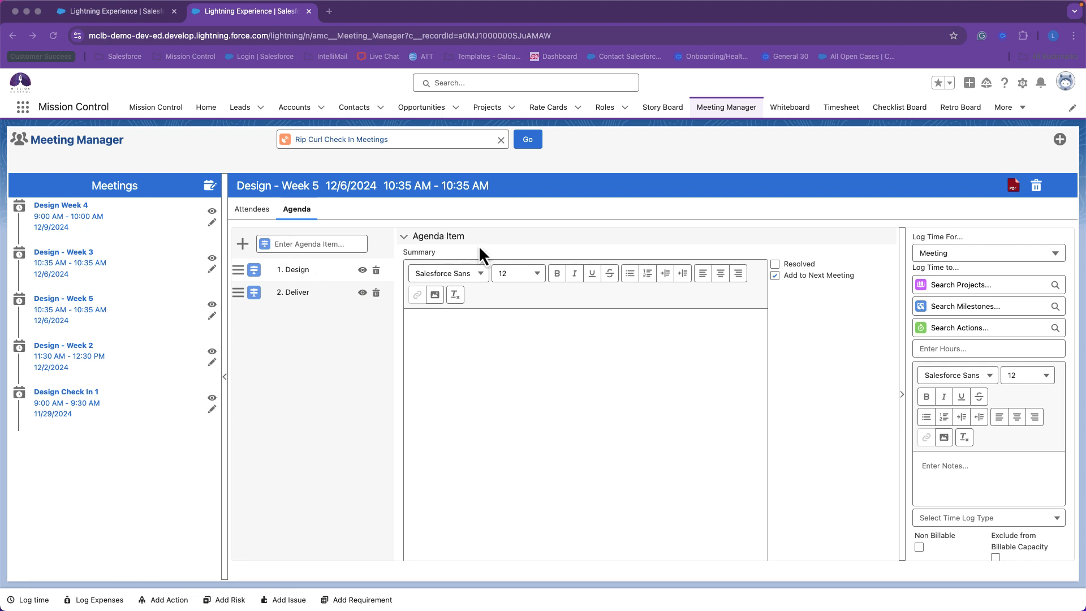
pyautogui.scroll(-5, 404, 450)
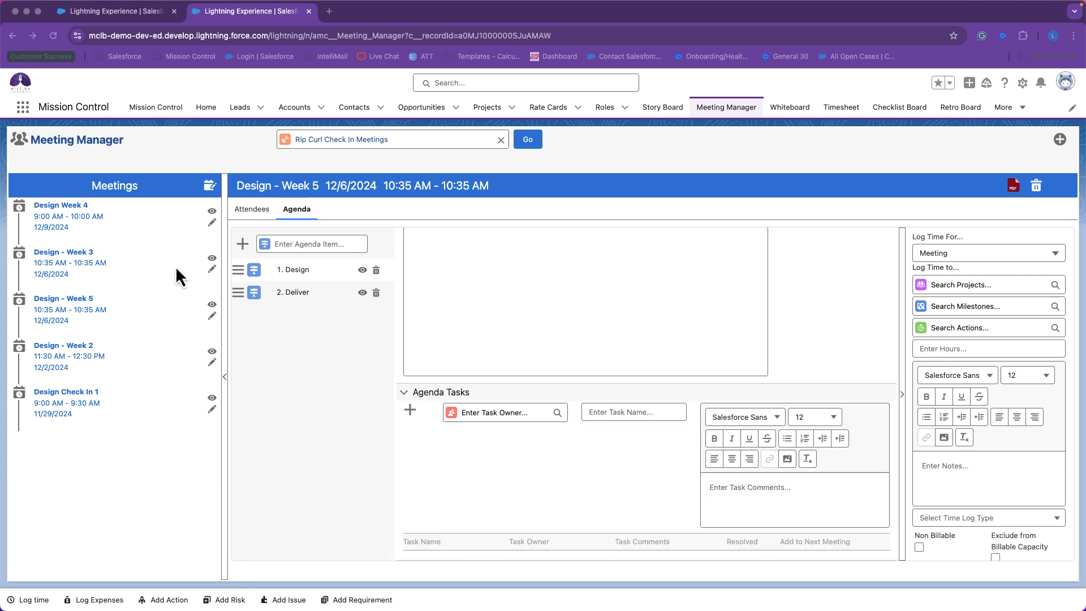
# Step: Open the Design - Week 3 meeting and review its agenda item, including the Resolved and Add to Next Meeting options
pyautogui.click(213, 259)
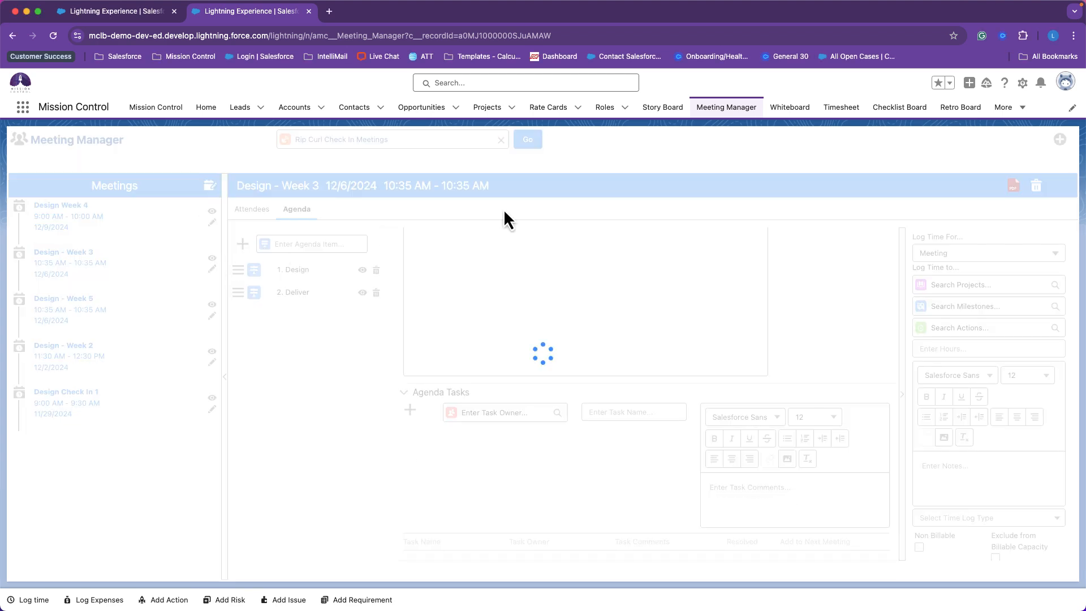
pyautogui.scroll(-5, 521, 327)
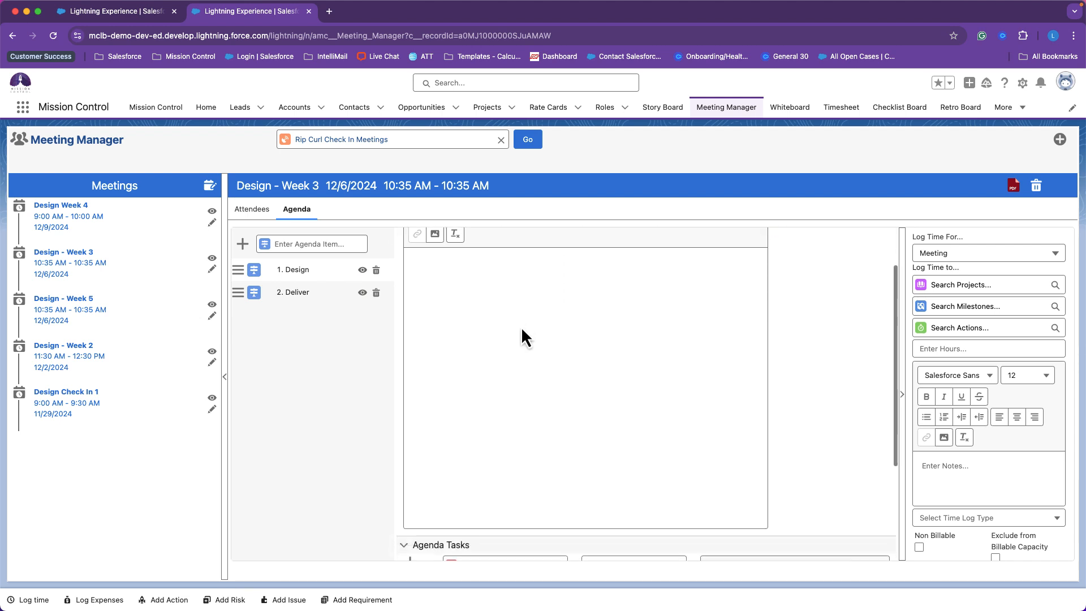
pyautogui.scroll(10, 521, 327)
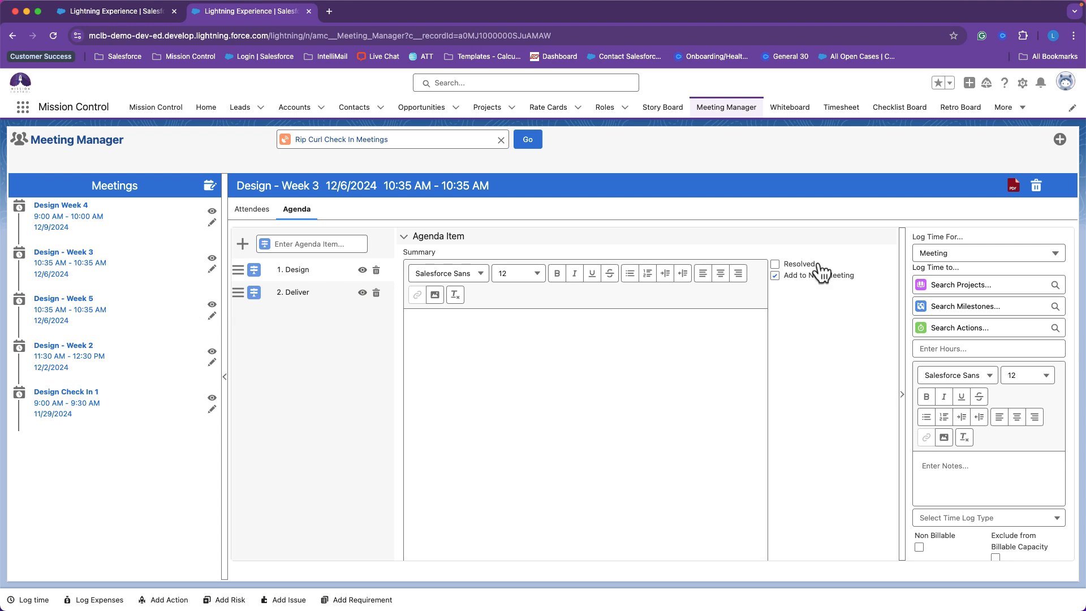
# Step: Open the Design Week 4 meeting's attendees and agenda, and check what time can be logged for
pyautogui.click(238, 211)
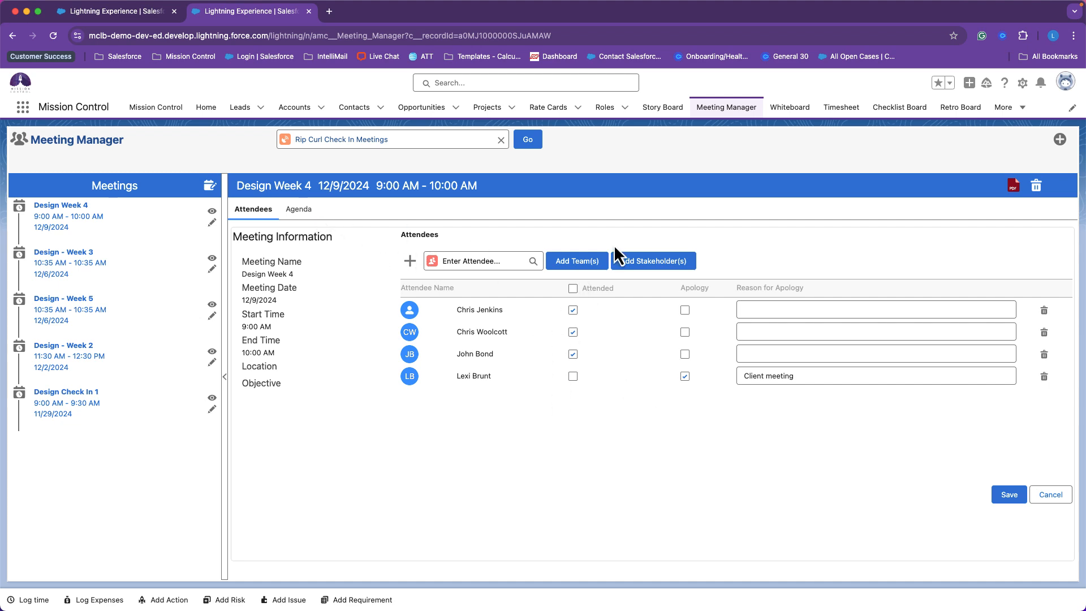
pyautogui.click(299, 210)
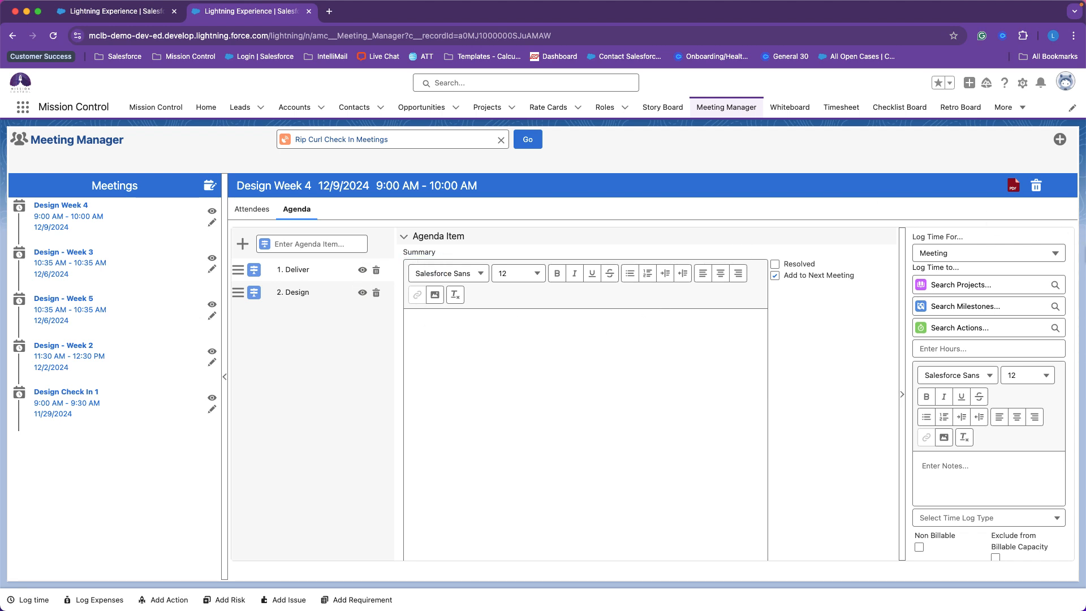
pyautogui.click(1016, 250)
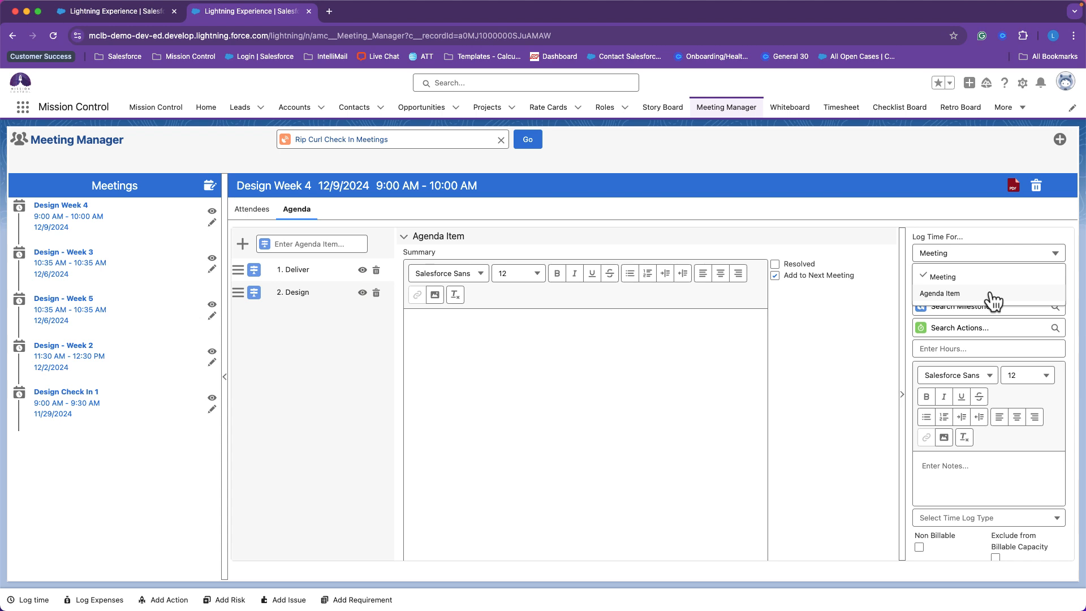
pyautogui.click(861, 367)
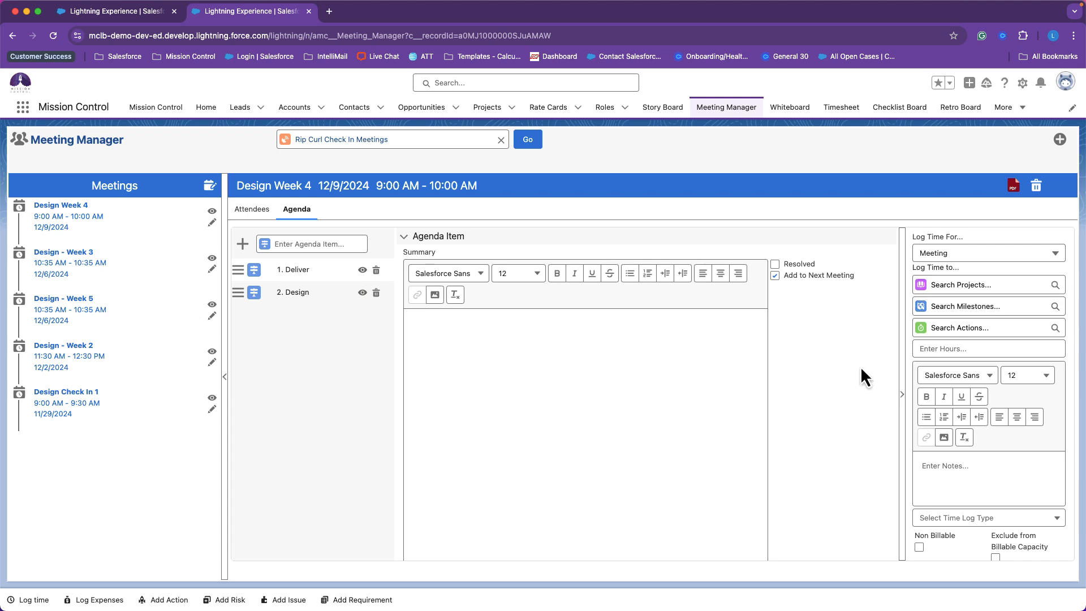
# Step: Assign the meeting time log to project Rip Curl: Website Build, milestone Design and action Design UI
pyautogui.click(953, 285)
pyautogui.scroll(-4, 969, 353)
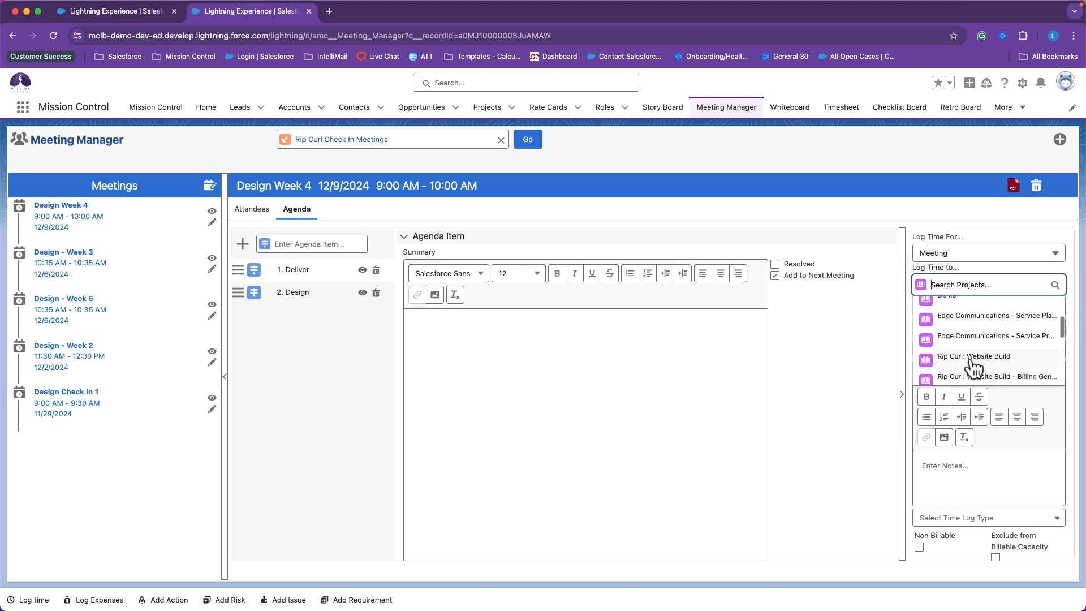
pyautogui.click(969, 368)
pyautogui.click(962, 307)
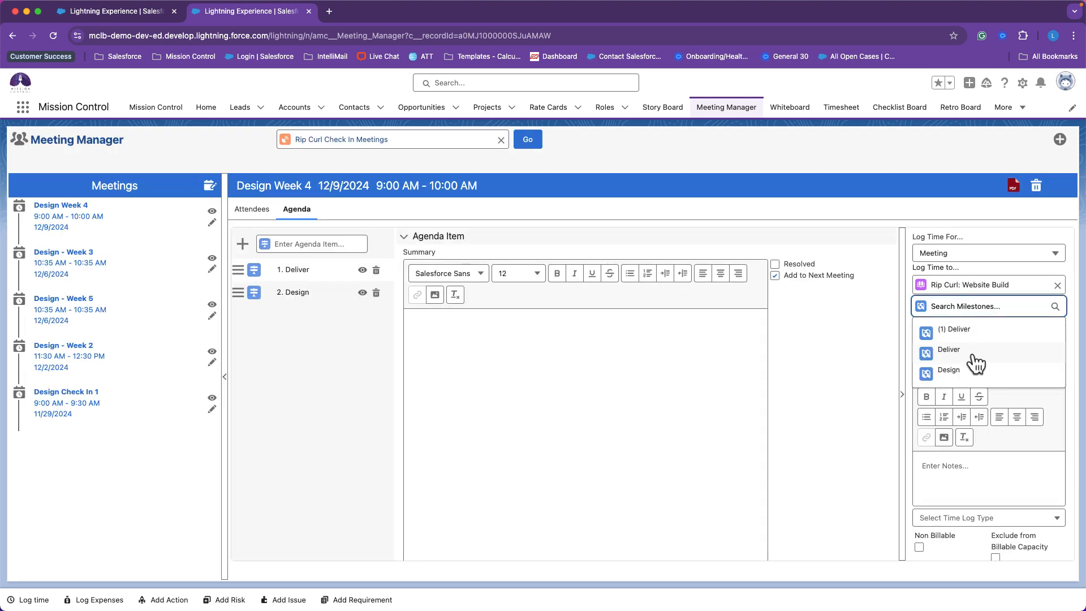
pyautogui.click(970, 368)
pyautogui.click(971, 328)
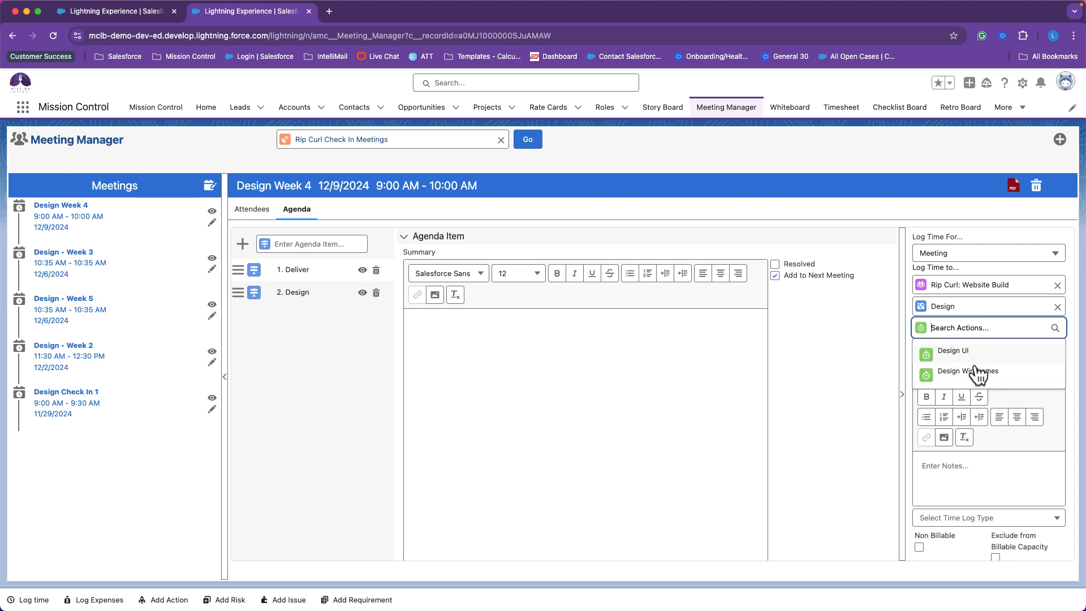
pyautogui.click(974, 372)
# Step: Set the time log's hours to 1 and try the Non Billable and Exclude from Billable Capacity options for all attendees
pyautogui.scroll(-1, 977, 356)
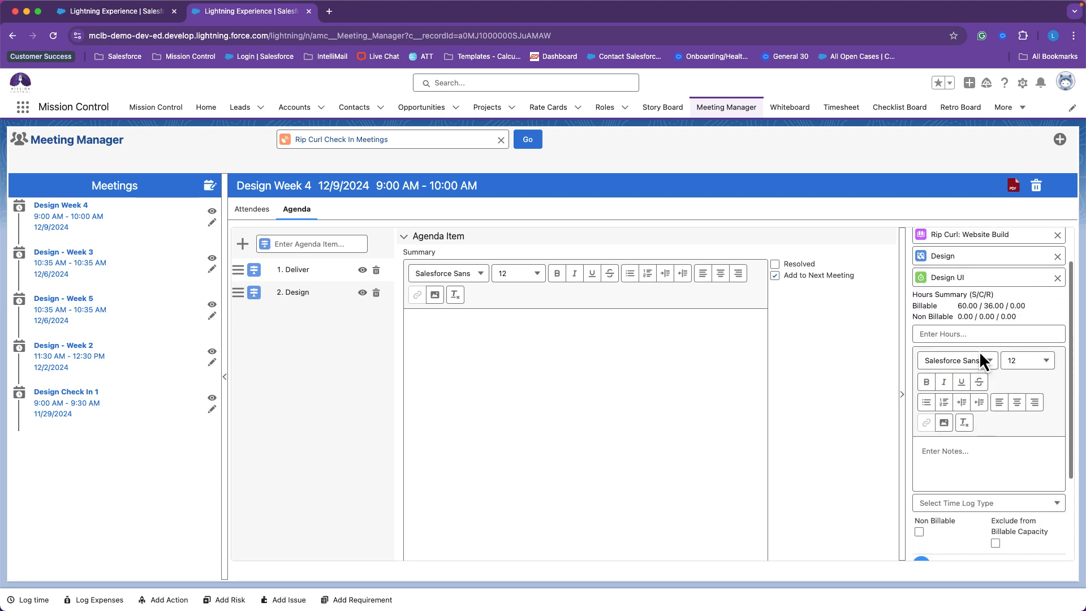
pyautogui.click(984, 336)
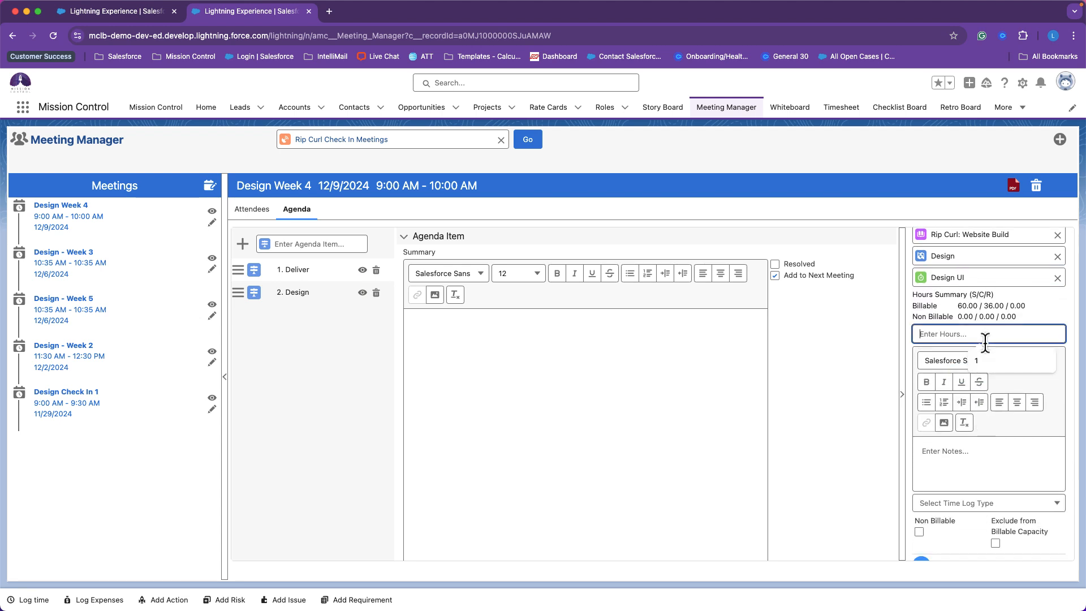
pyautogui.click(1010, 358)
pyautogui.scroll(-1, 966, 513)
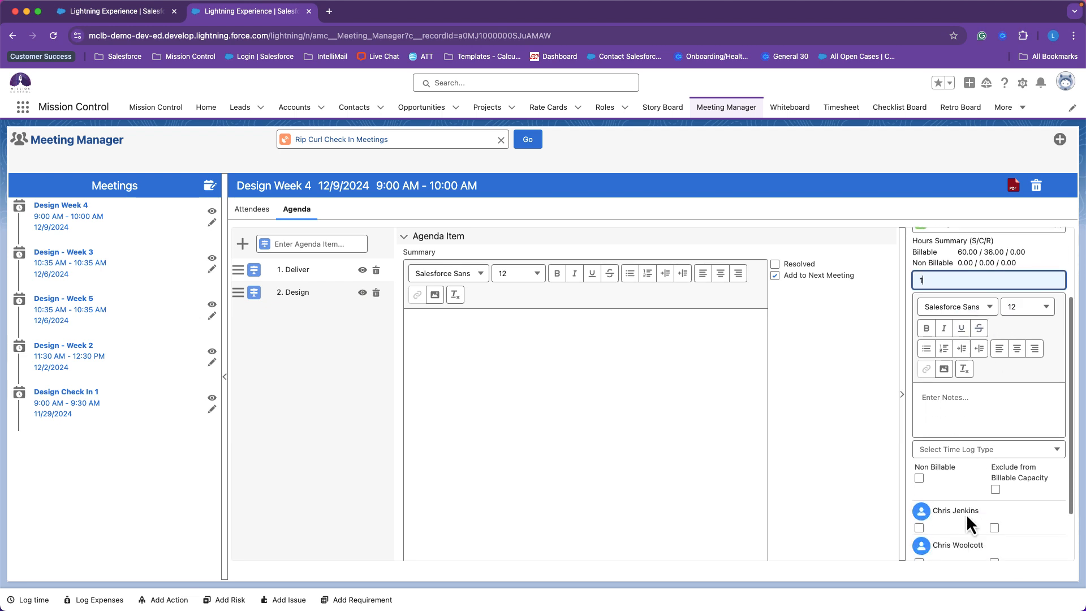
pyautogui.scroll(-2, 966, 374)
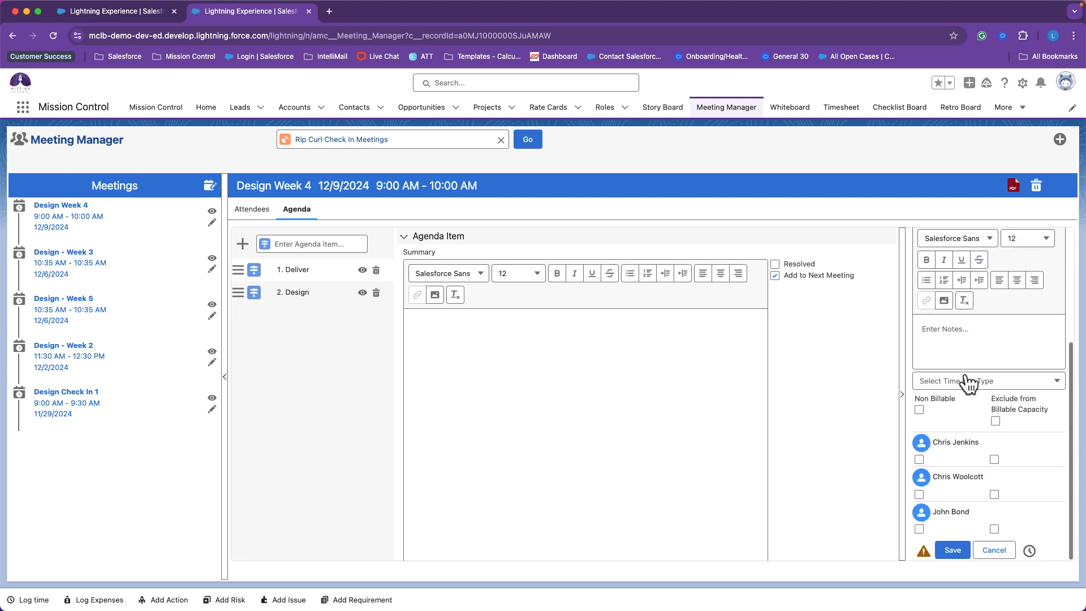
pyautogui.click(919, 411)
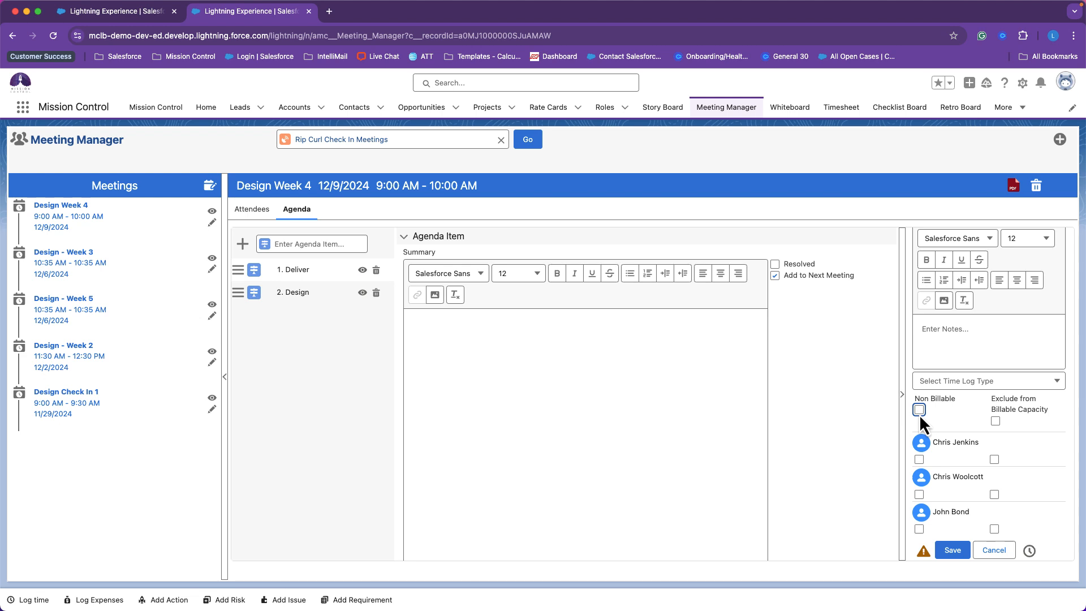
pyautogui.click(995, 422)
# Step: Recheck the time log's hours and save the log for the Design Week 4 meeting
pyautogui.scroll(3, 934, 346)
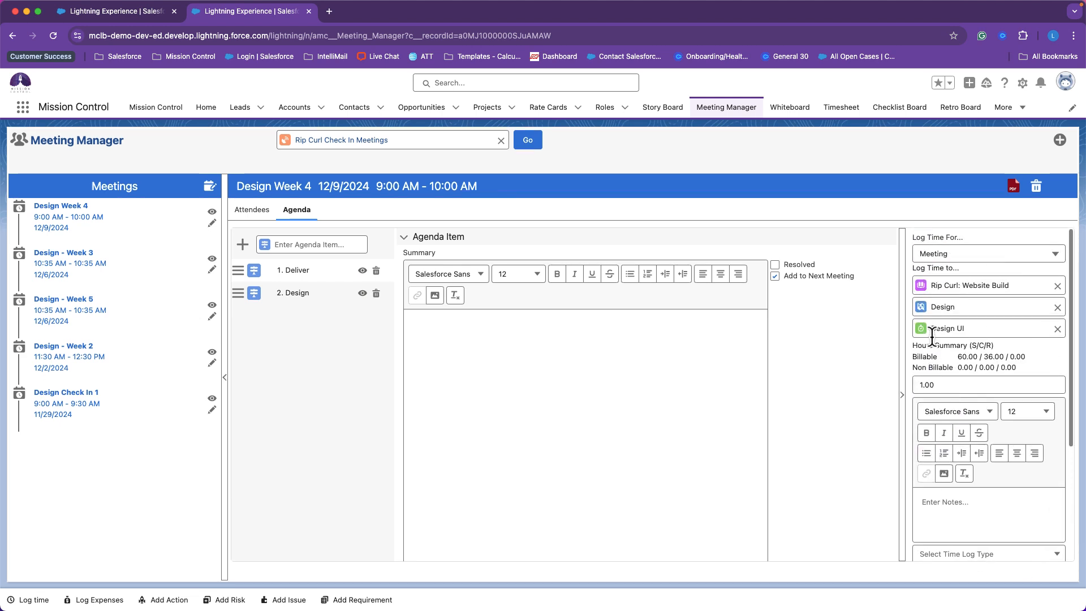
pyautogui.click(948, 383)
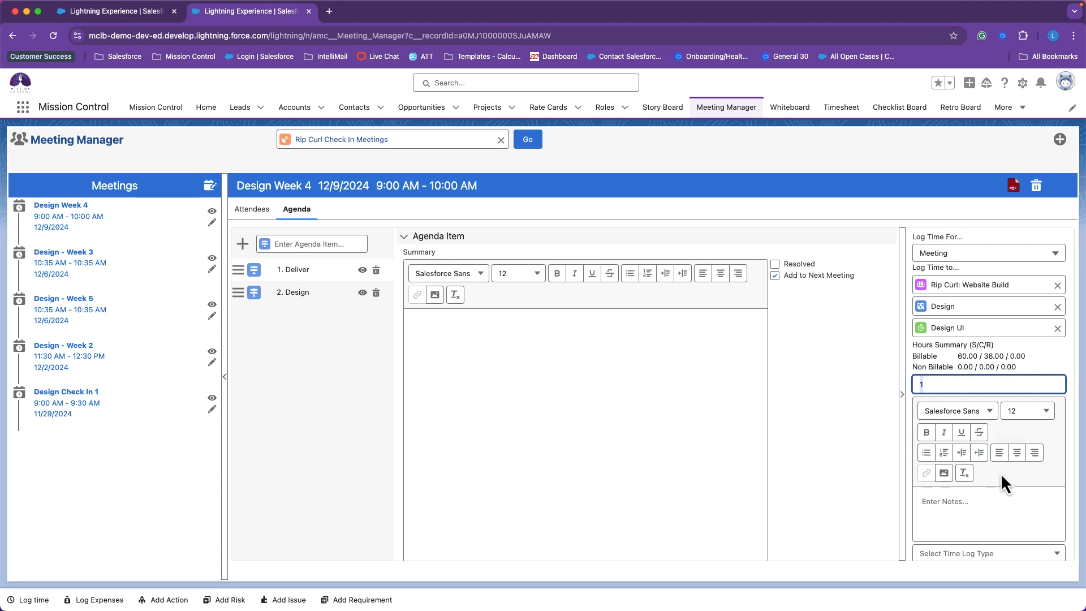
pyautogui.scroll(-5, 1000, 473)
pyautogui.scroll(-5, 897, 551)
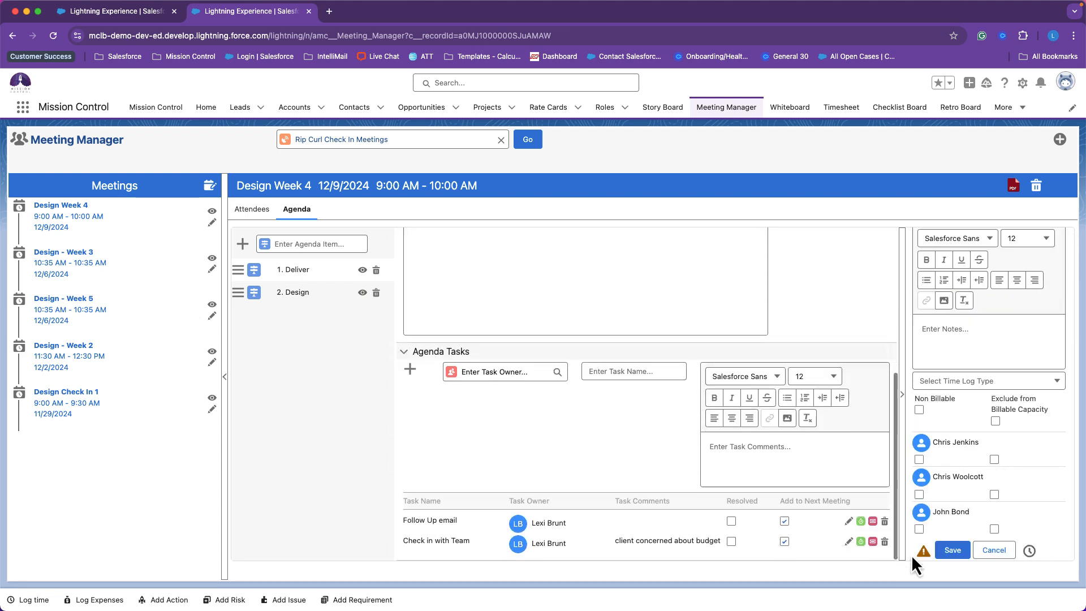
pyautogui.click(952, 550)
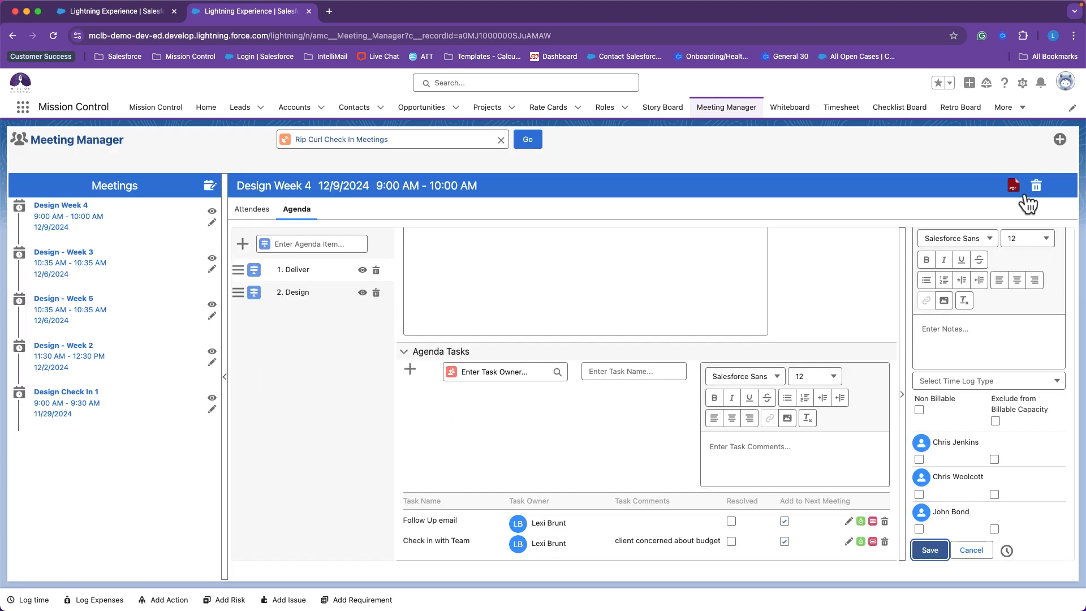
# Step: Find the Meeting Manager Settings on the Control Pad of the Mission Control Console
pyautogui.click(118, 13)
pyautogui.click(168, 109)
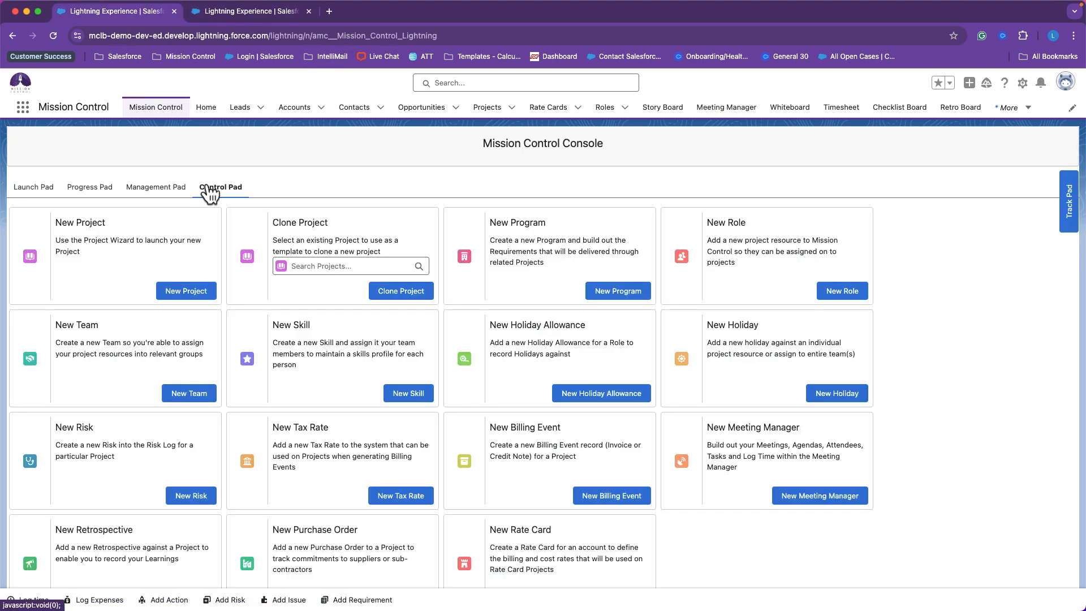
pyautogui.click(209, 191)
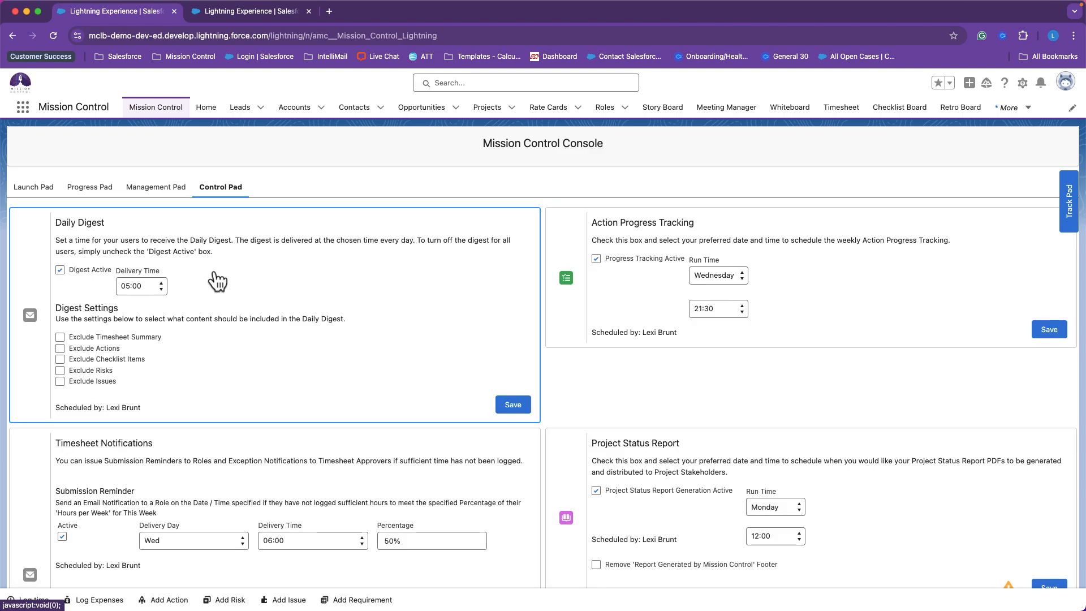
pyautogui.scroll(-15, 226, 475)
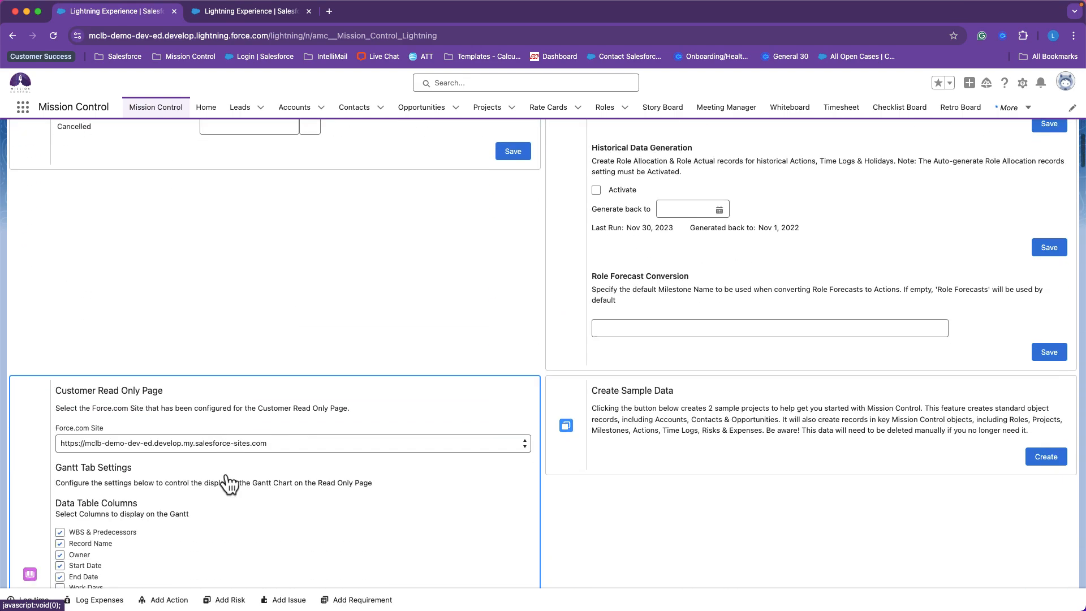
pyautogui.scroll(-15, 229, 482)
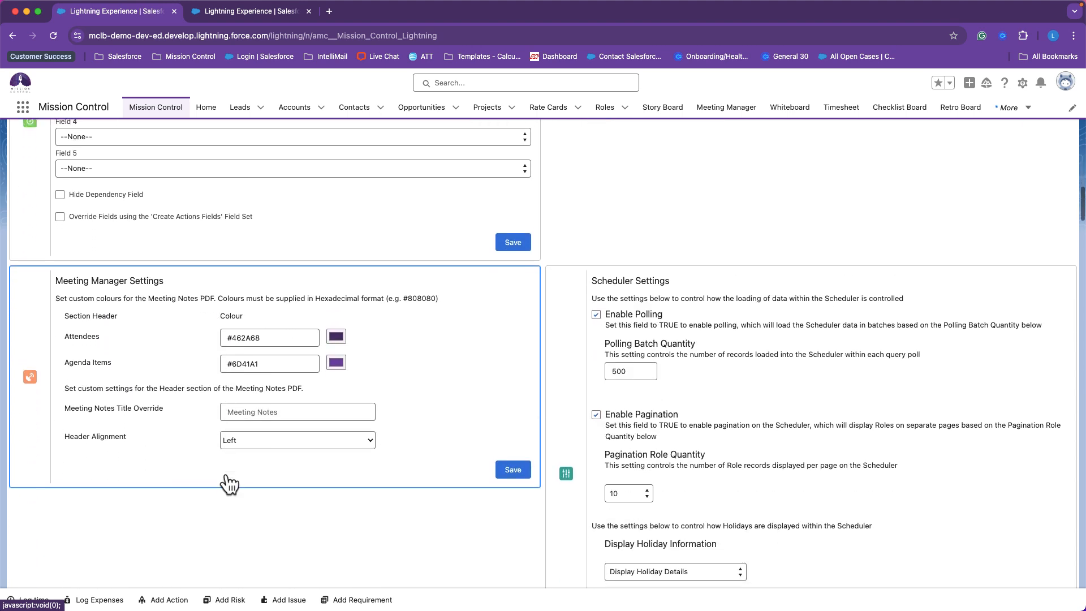
pyautogui.scroll(-1, 230, 482)
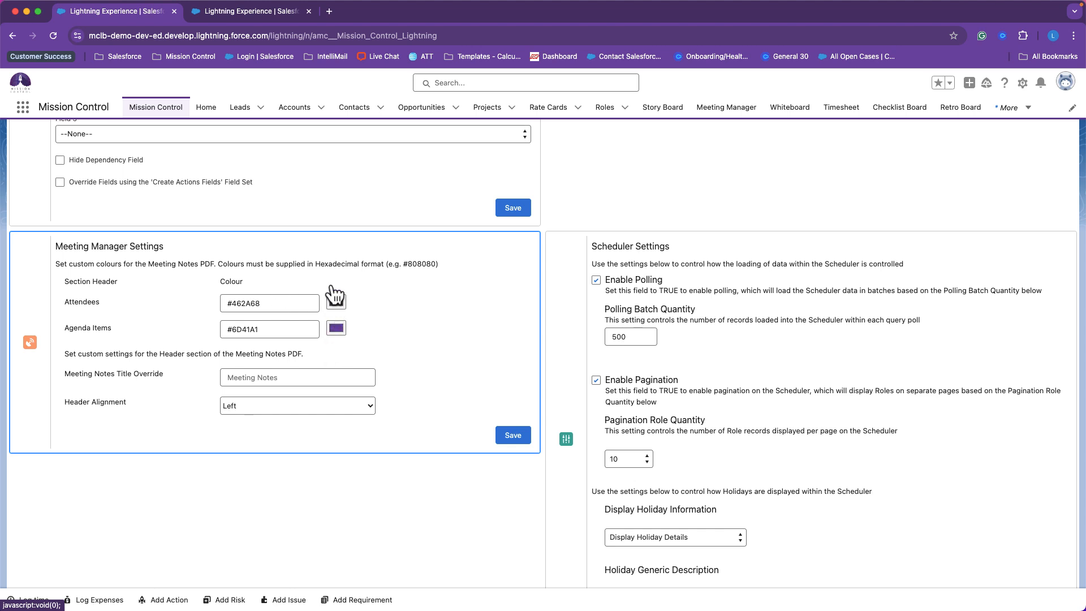
# Step: Save the Meeting Notes PDF settings with Attendees colour #462A68, Agenda Items colour #6D41A1 and Left header alignment
pyautogui.click(264, 329)
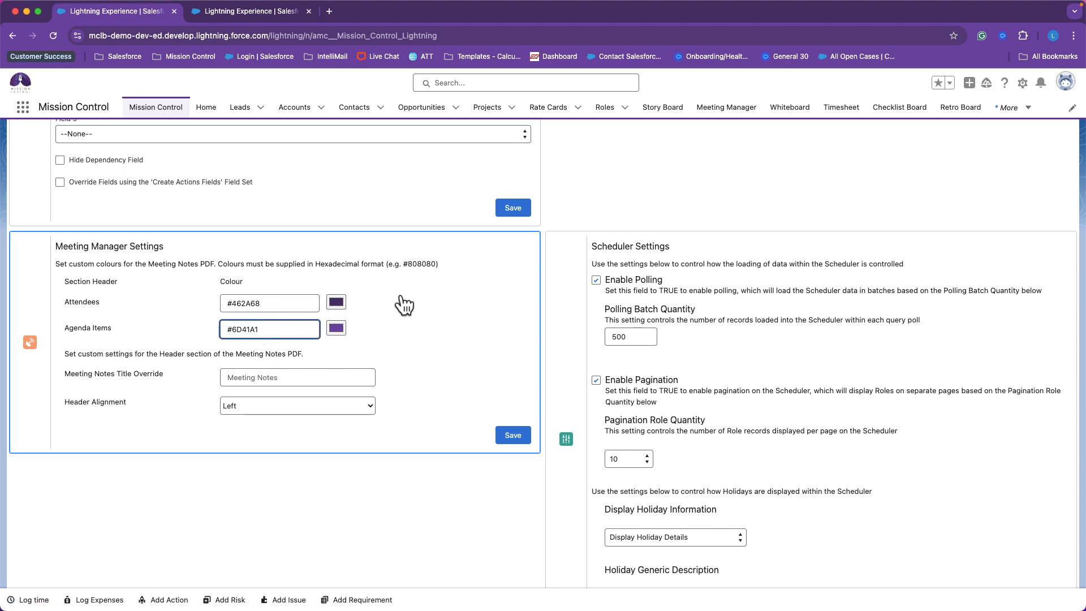
pyautogui.click(430, 310)
pyautogui.click(512, 436)
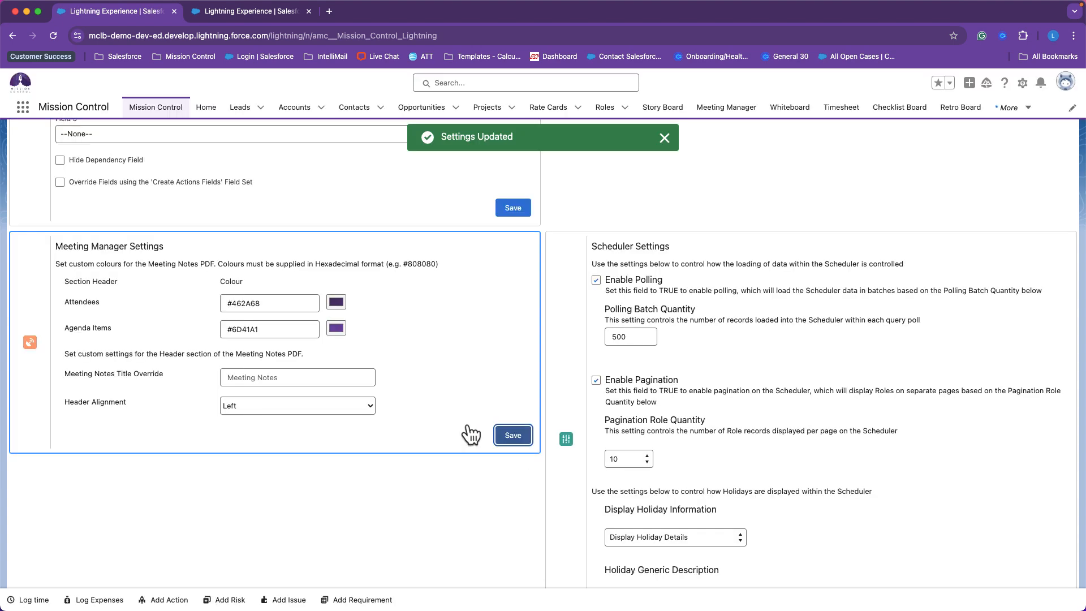
# Step: Generate the Meeting Notes PDF for Design Week 4 and examine its title header
pyautogui.click(252, 13)
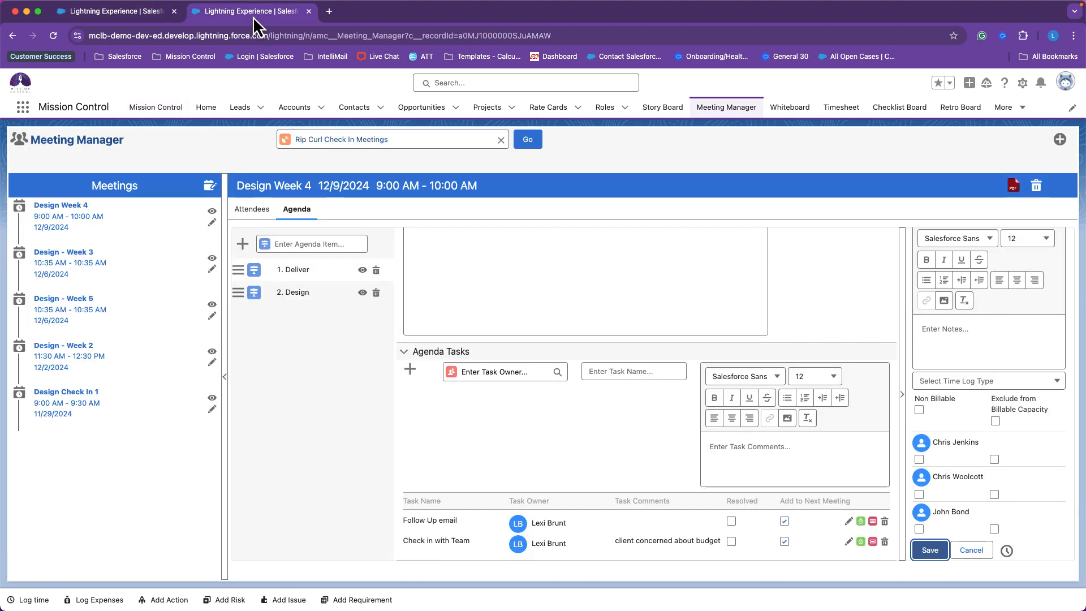
pyautogui.click(1013, 189)
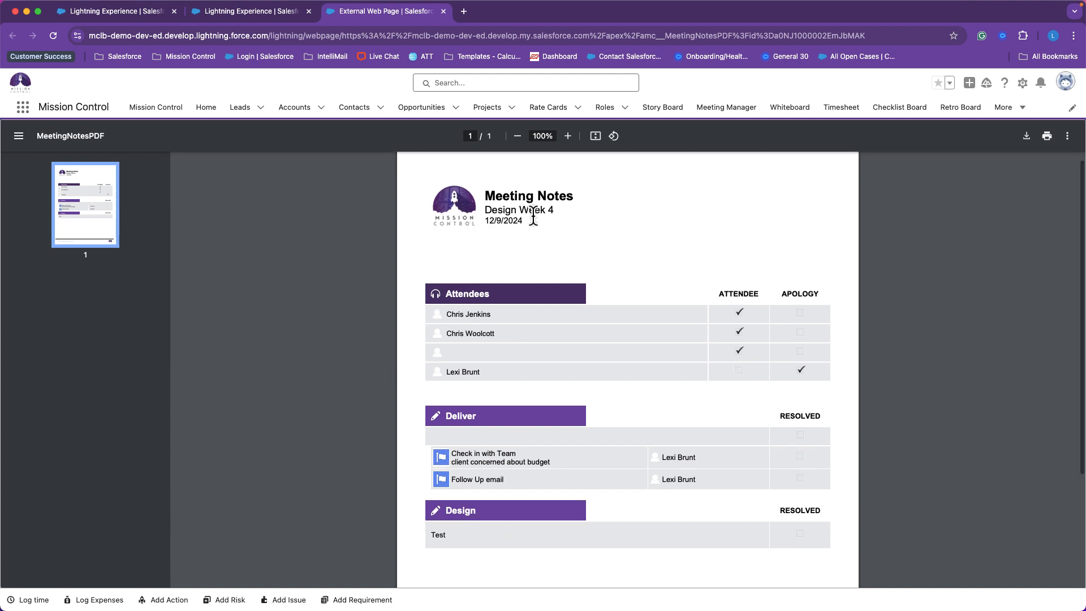
pyautogui.scroll(-1, 509, 226)
pyautogui.moveTo(581, 168); pyautogui.dragTo(485, 167)
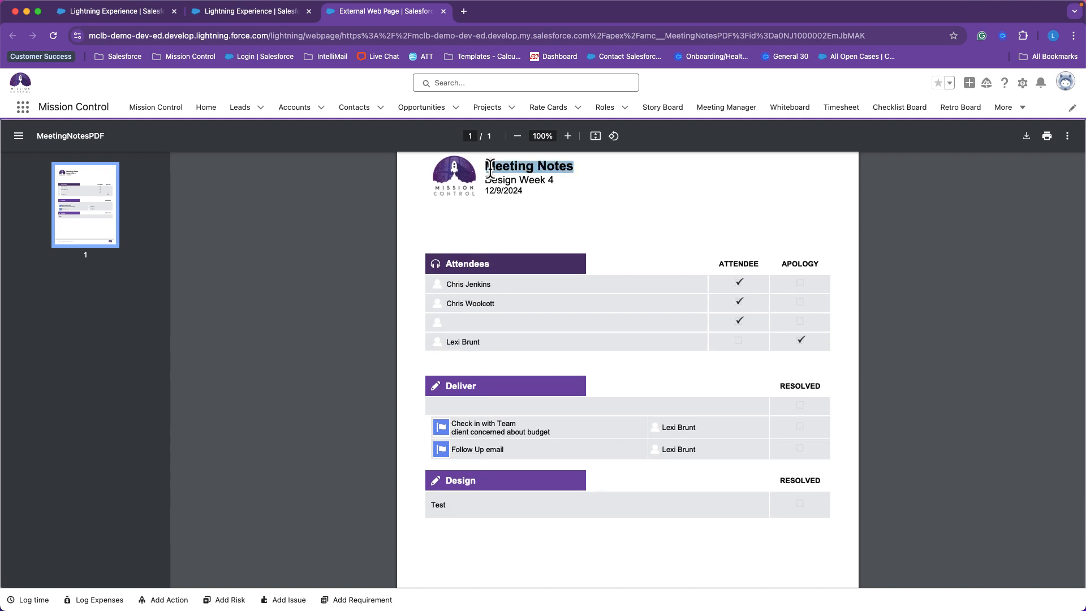
pyautogui.click(569, 182)
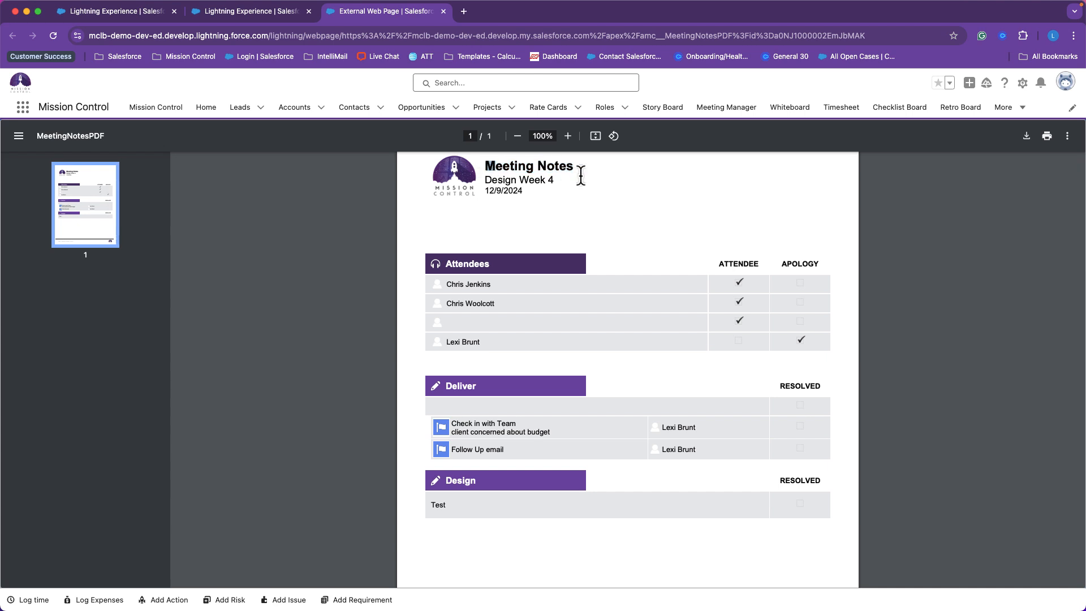
# Step: Review the PDF's attendee and apology table, the Deliver and Design agenda sections with their tasks, and the footer
pyautogui.scroll(-1, 553, 239)
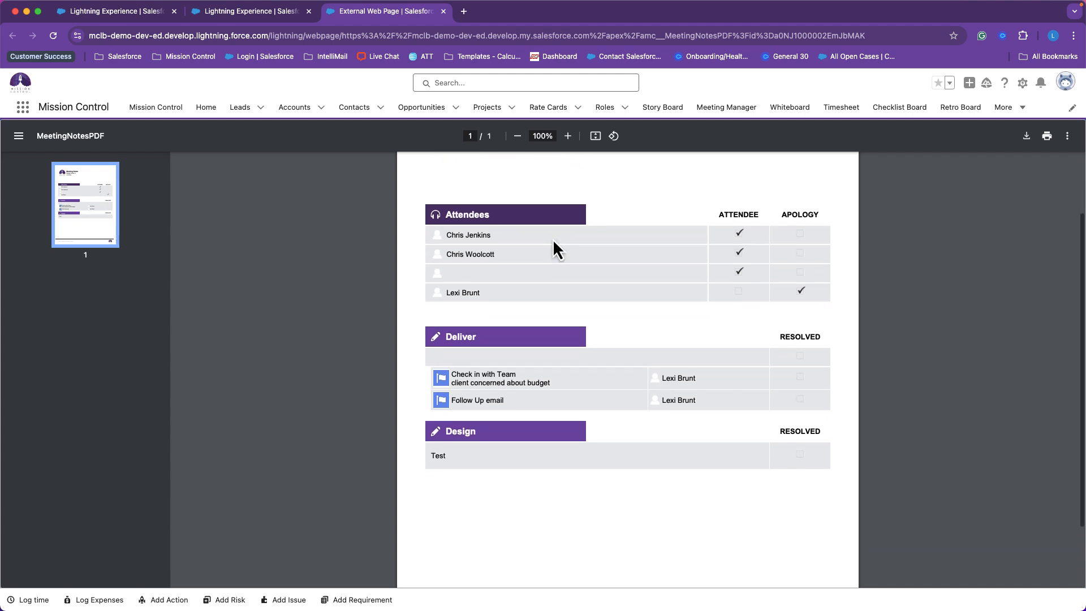
pyautogui.scroll(1, 507, 196)
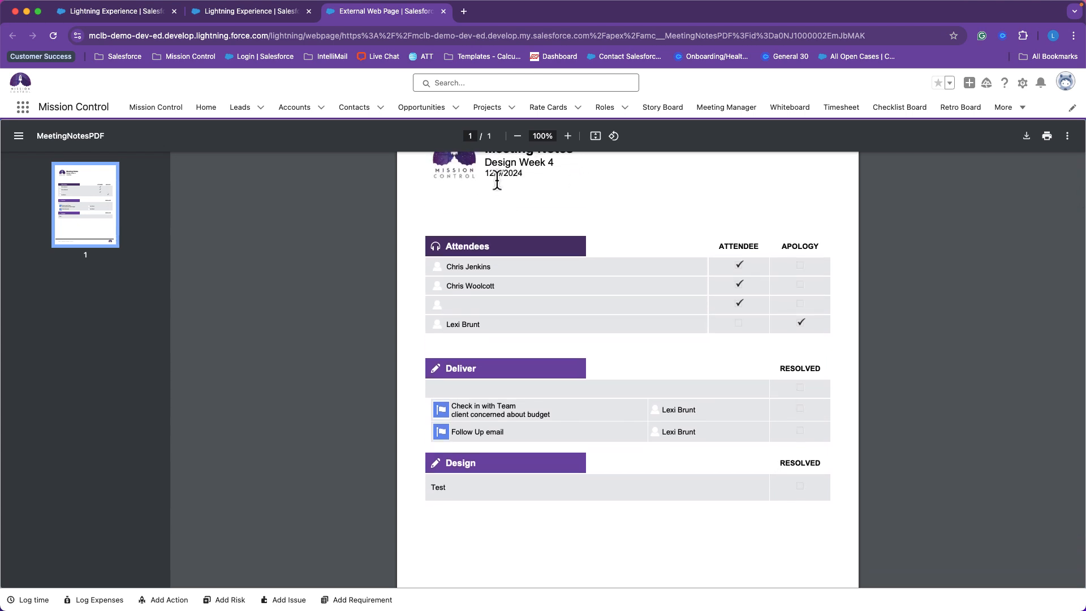
pyautogui.scroll(-1, 480, 243)
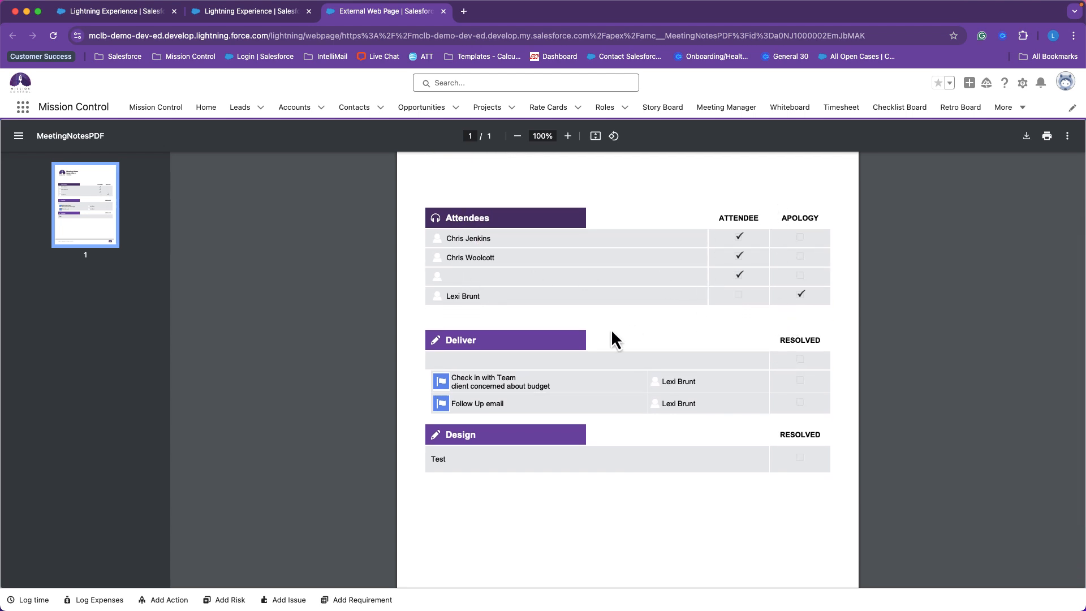
pyautogui.scroll(-2, 457, 323)
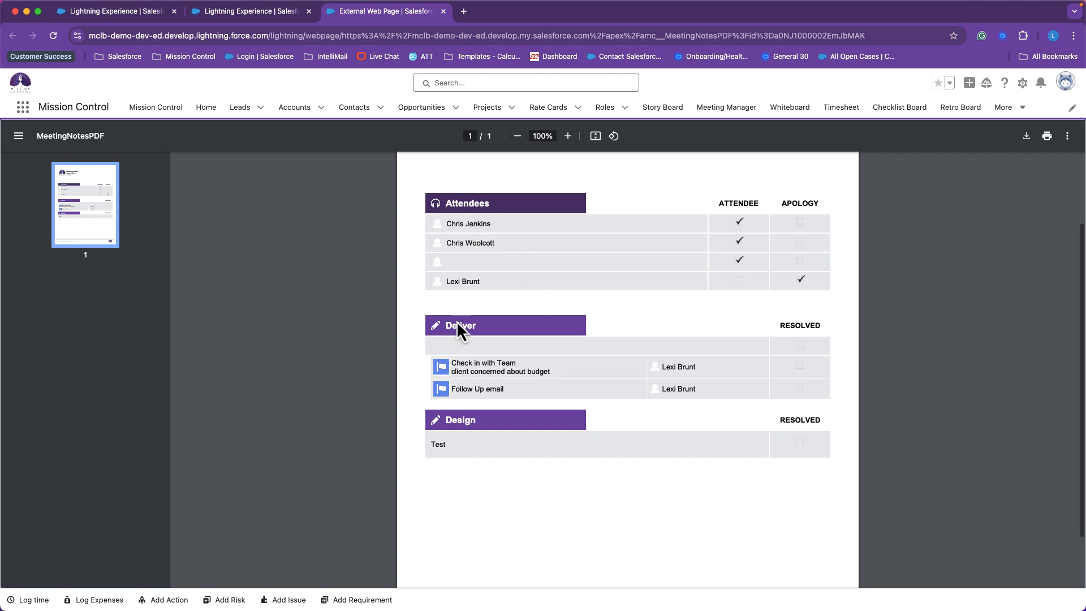
pyautogui.scroll(-1, 457, 321)
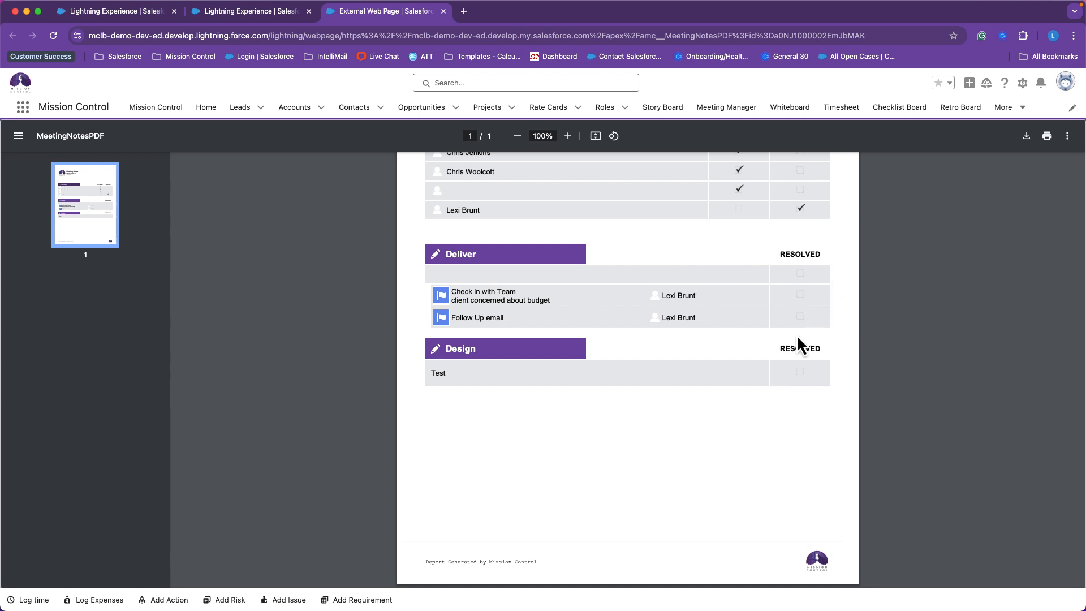
# Step: Find the Enable Meeting Manager Sharing Rules to Cascade setting on the Control Pad of the Mission Control Console and examine its description
pyautogui.scroll(3, 793, 317)
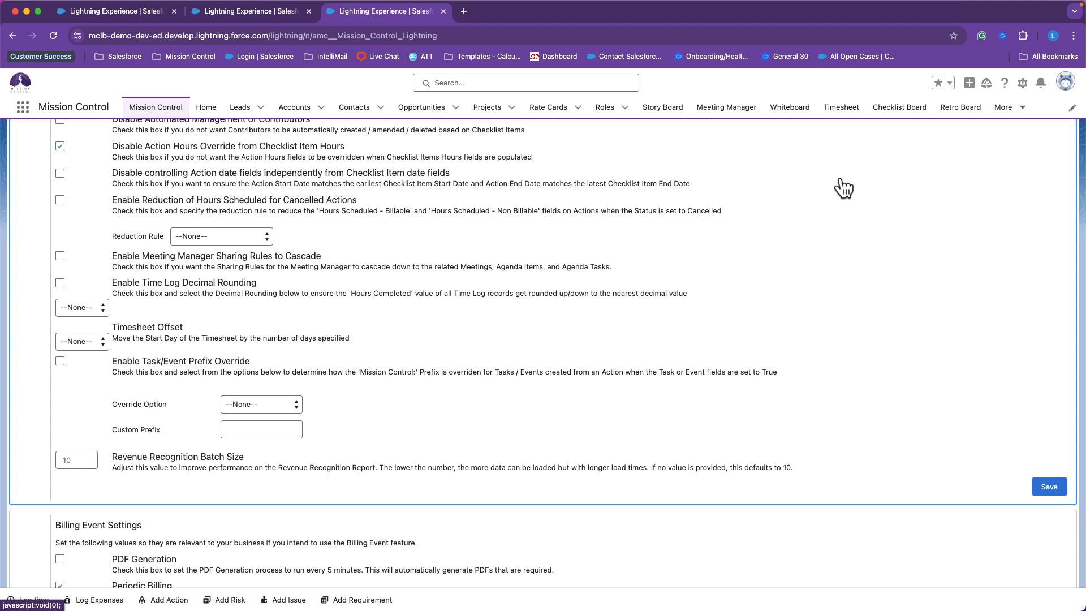
pyautogui.click(156, 109)
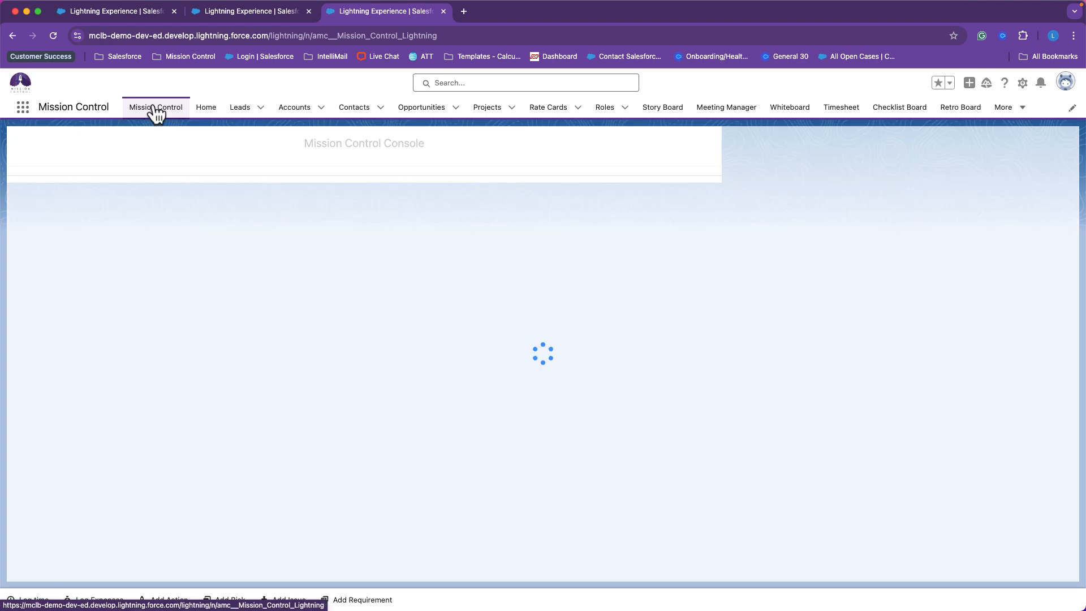
pyautogui.click(217, 192)
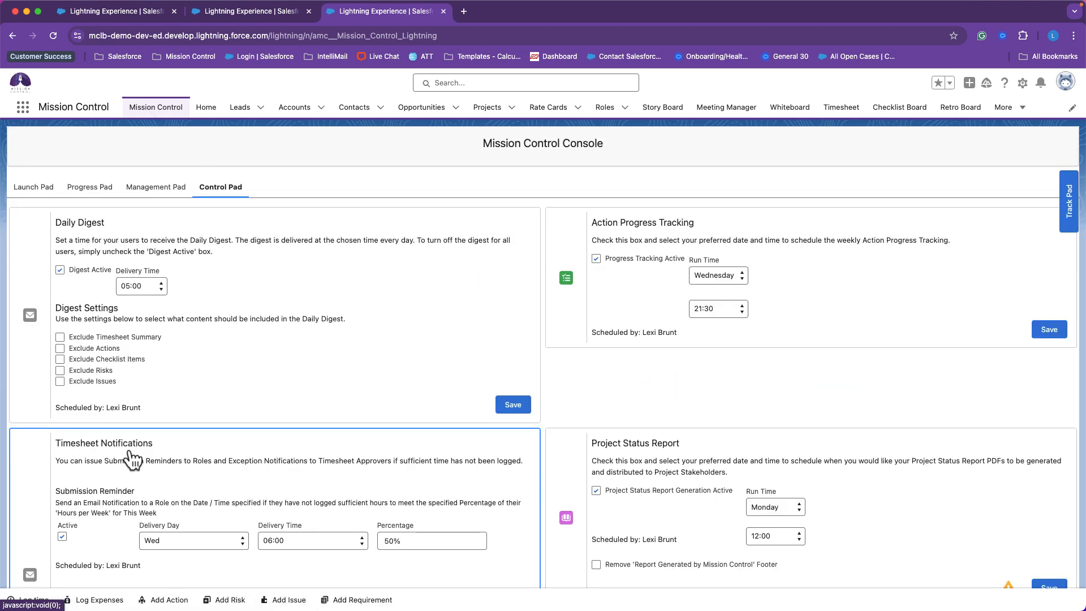
pyautogui.scroll(-20, 132, 459)
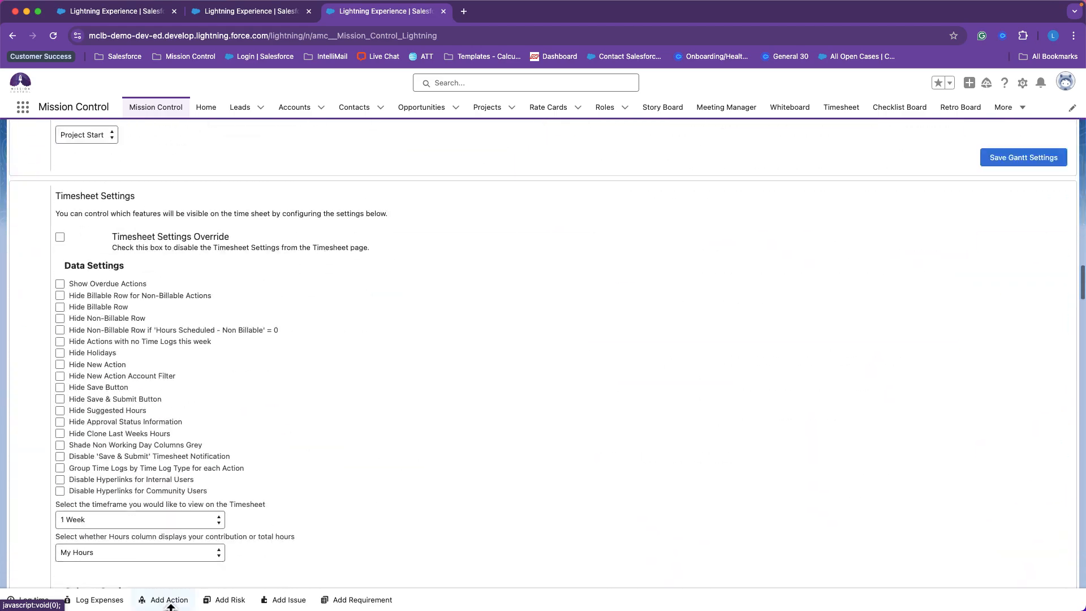
pyautogui.scroll(-20, 164, 543)
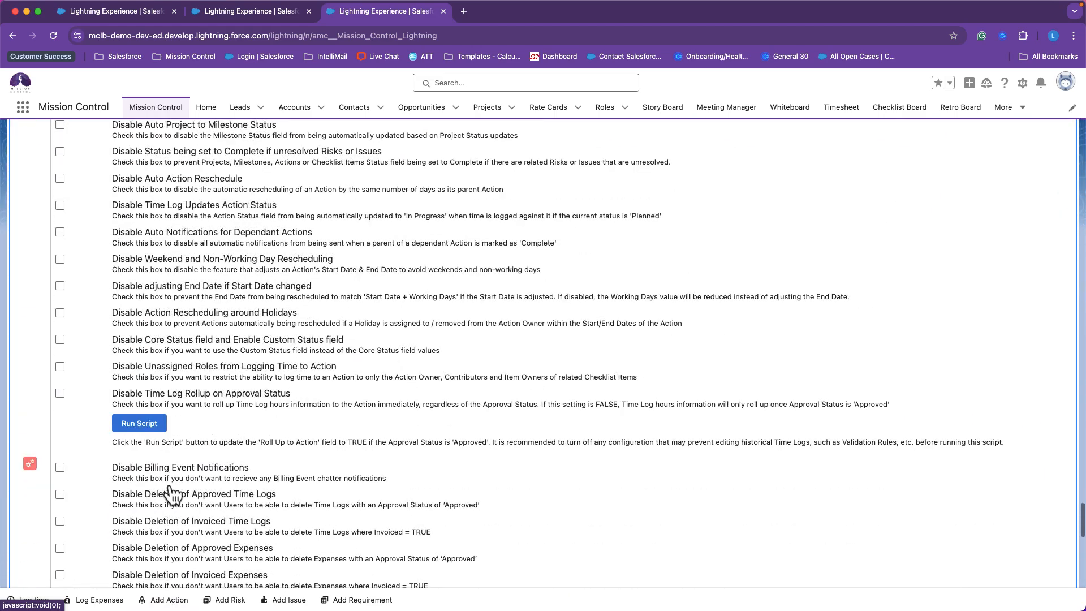
pyautogui.scroll(-15, 172, 495)
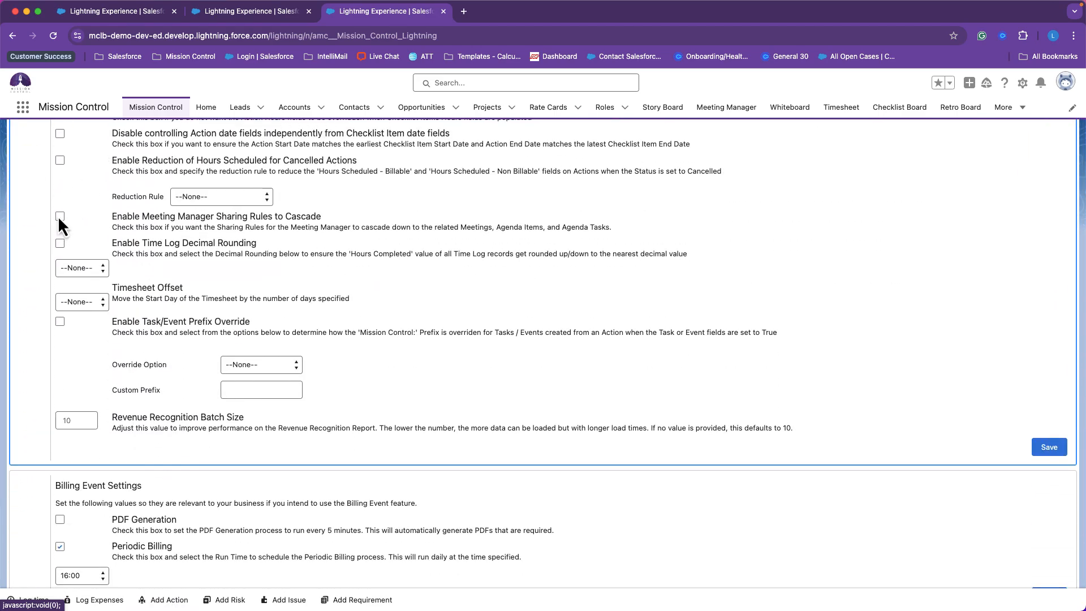
pyautogui.rightClick(59, 223)
pyautogui.click(49, 166)
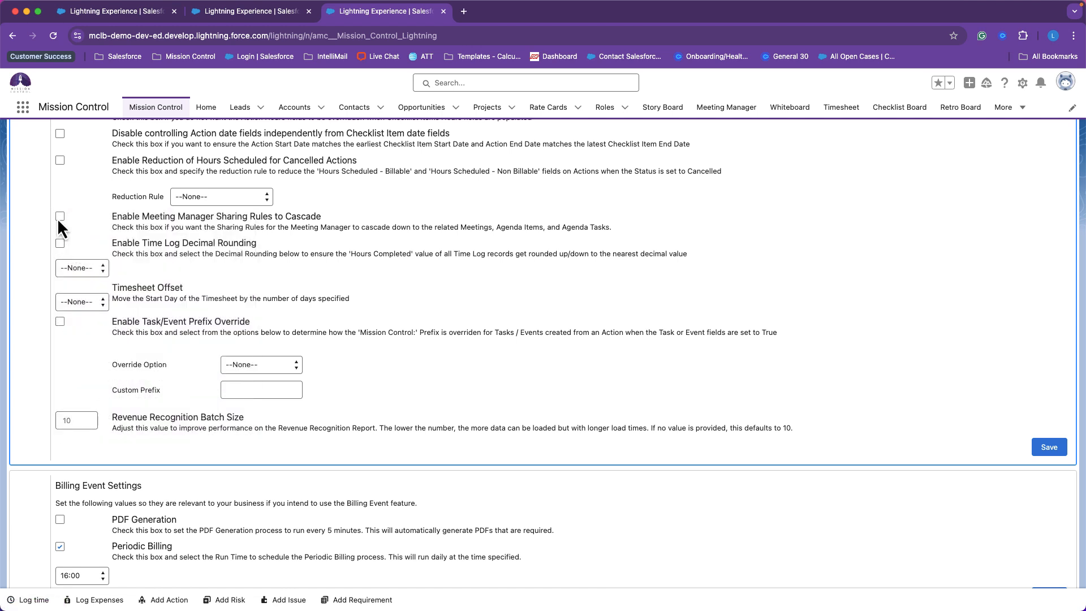
pyautogui.moveTo(143, 222); pyautogui.dragTo(211, 223)
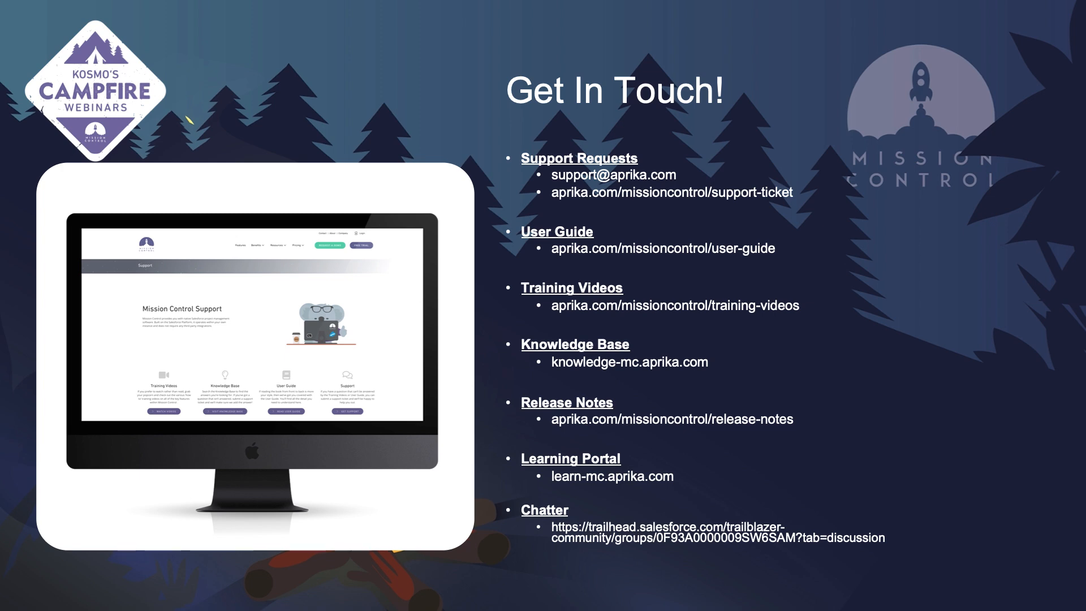
pyautogui.press('Right')
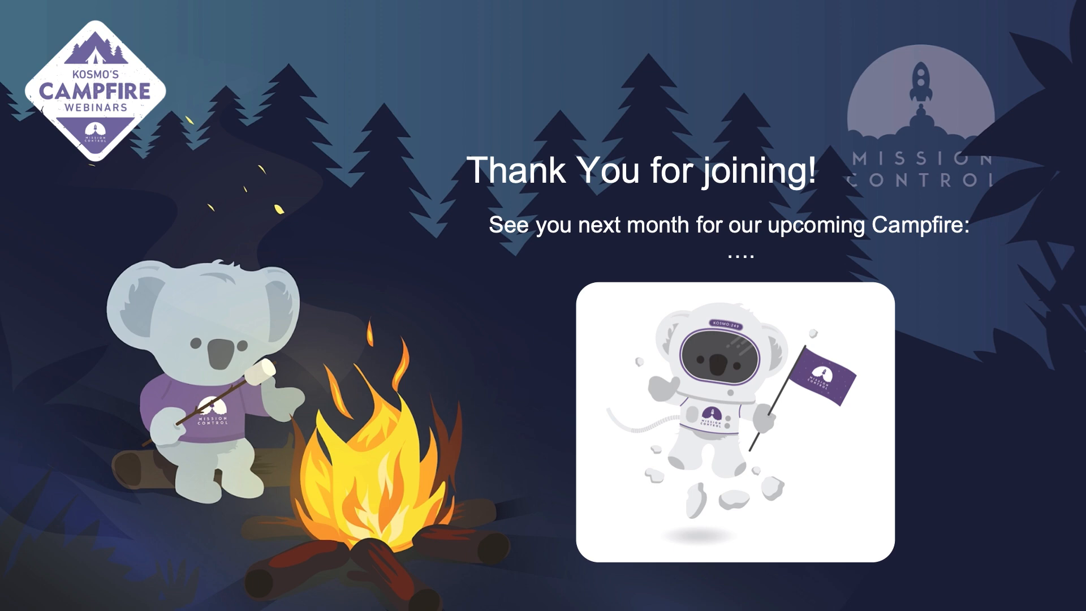